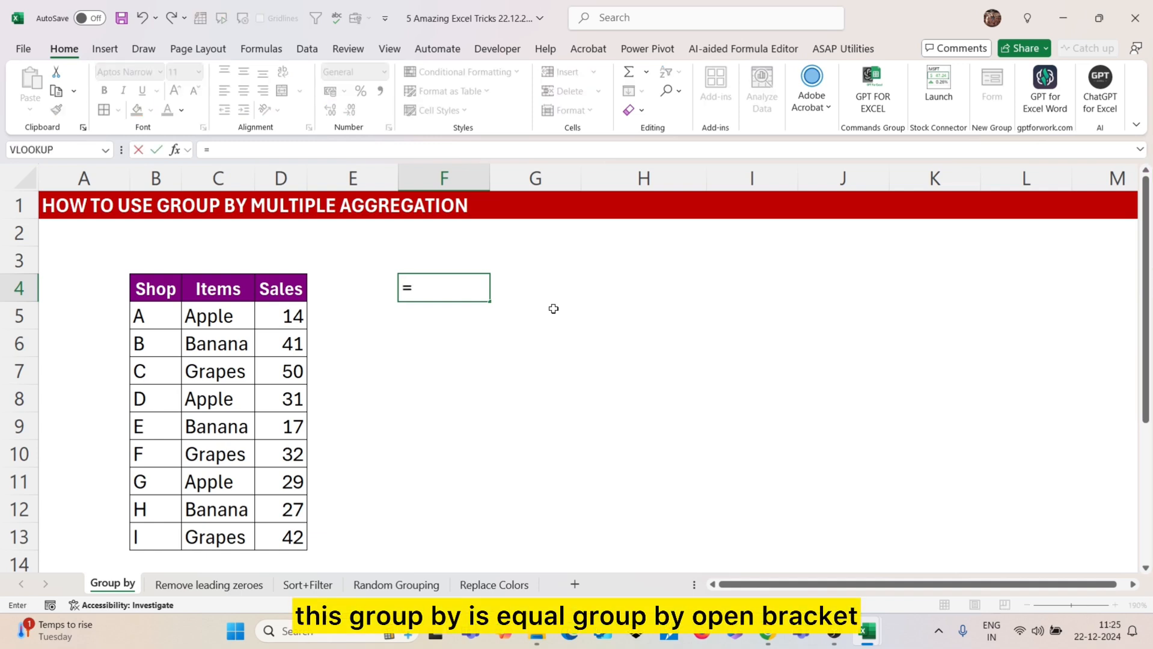
# Enter a GROUPBY formula in F4 that sums Sales D4:D13 by Items C4:C13, with field headers set to 3 (Yes and show).
pyautogui.write('groupby(')
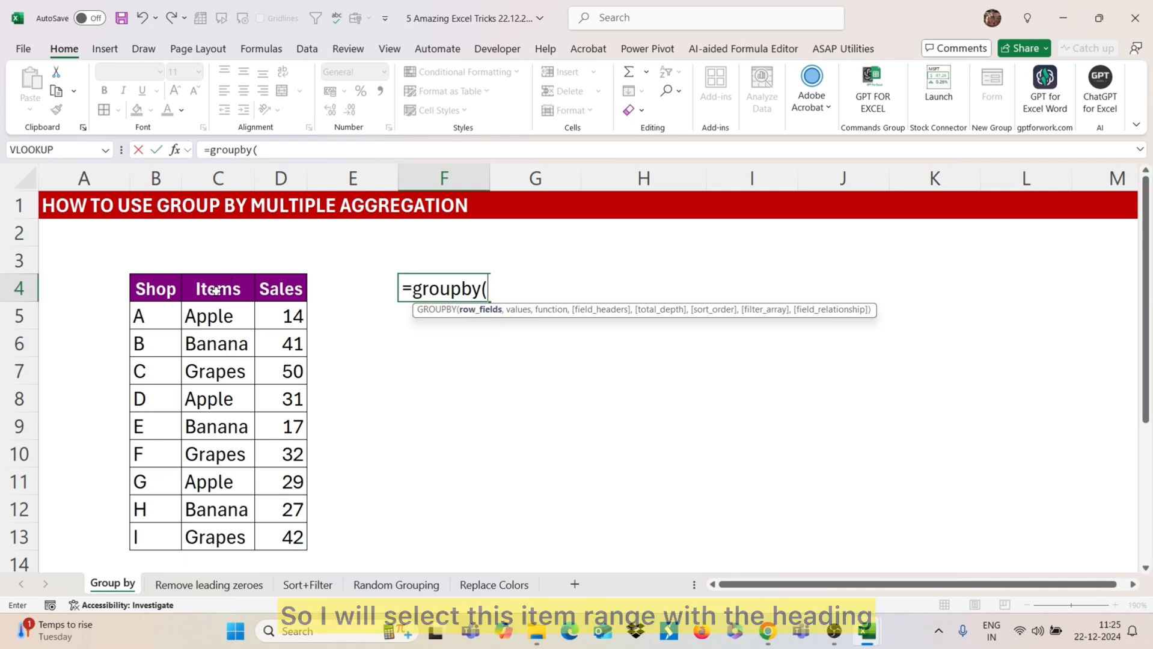
pyautogui.moveTo(220, 287); pyautogui.dragTo(221, 537)
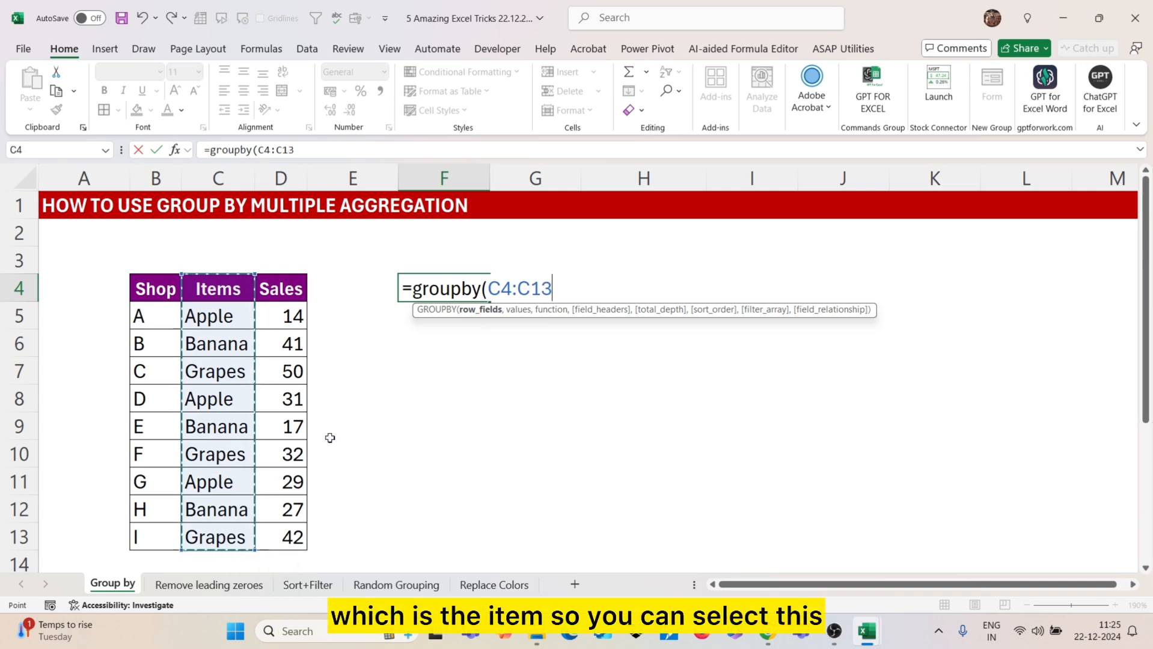
pyautogui.write(',')
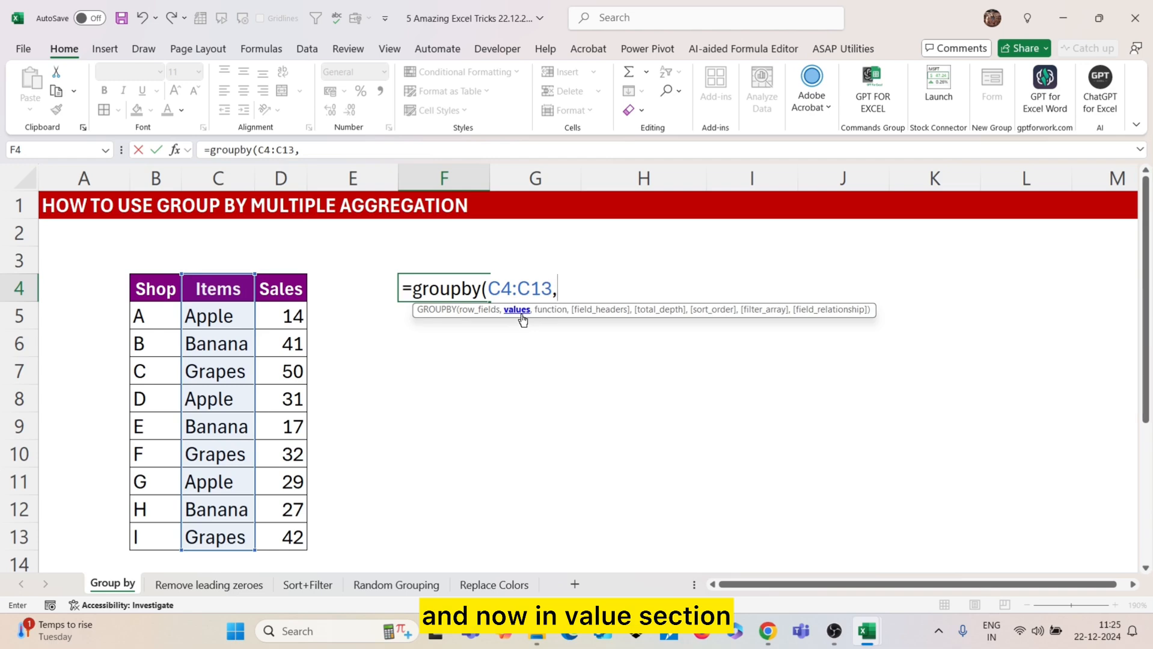
pyautogui.moveTo(284, 287); pyautogui.dragTo(289, 530)
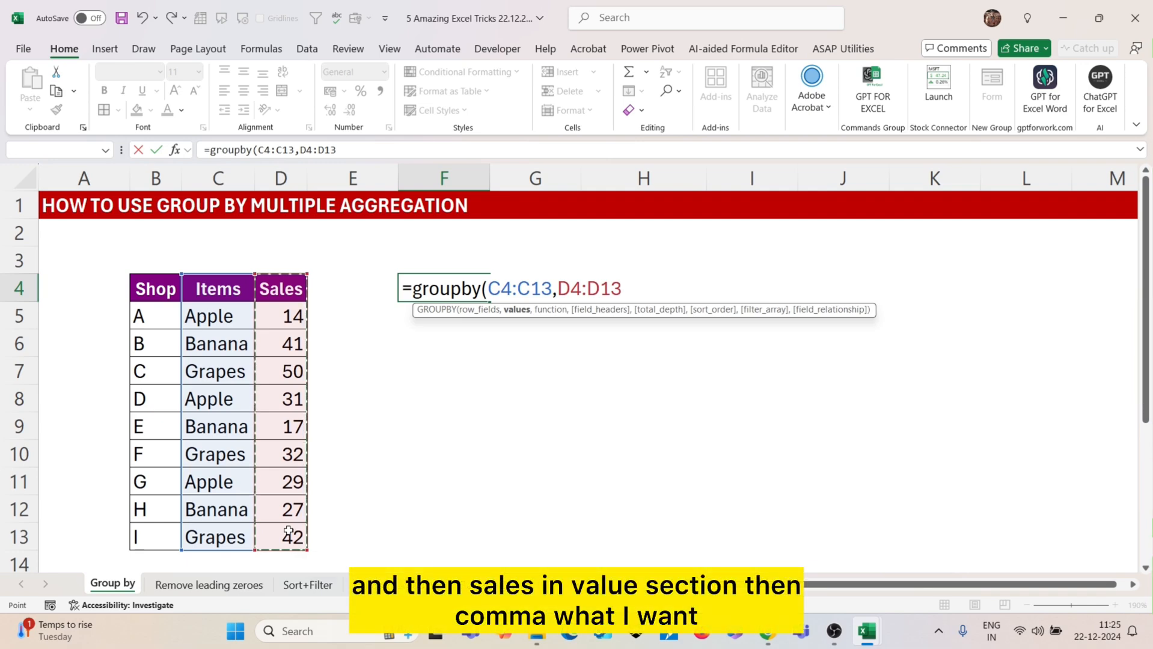
pyautogui.write(',')
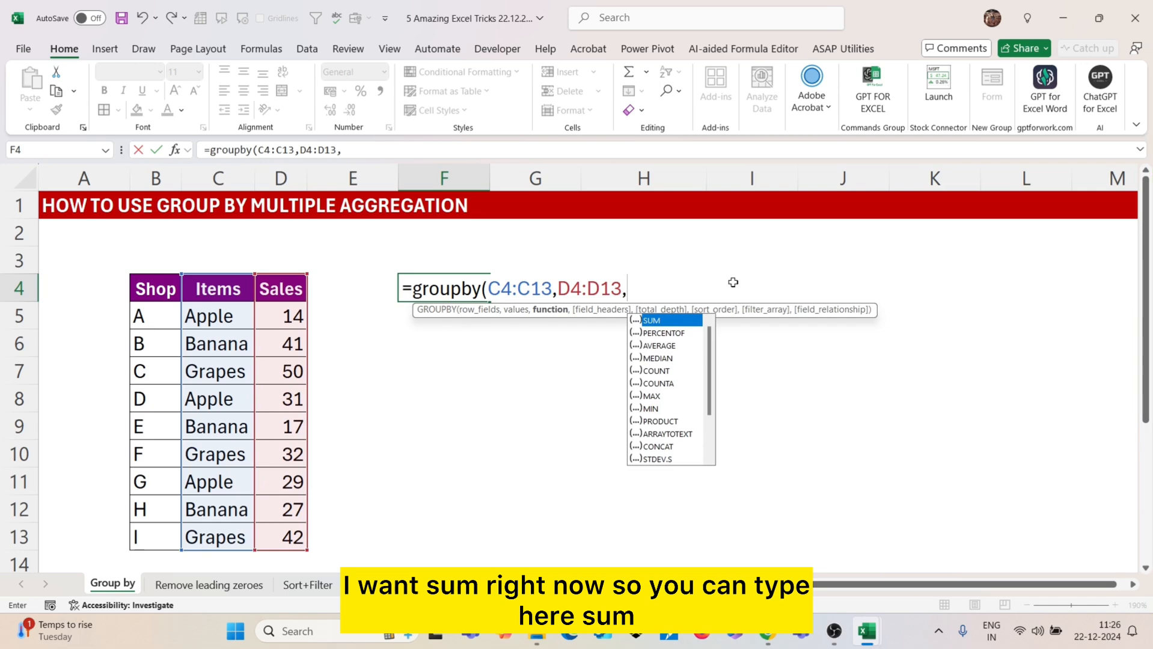
pyautogui.write('SUM')
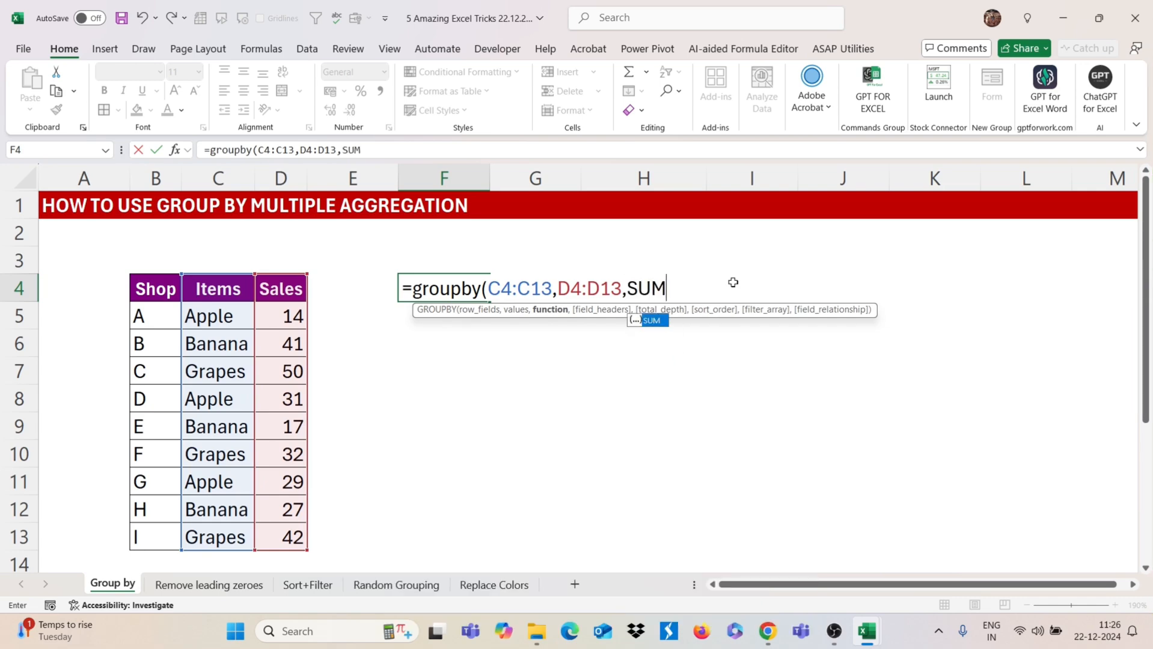
pyautogui.write(',')
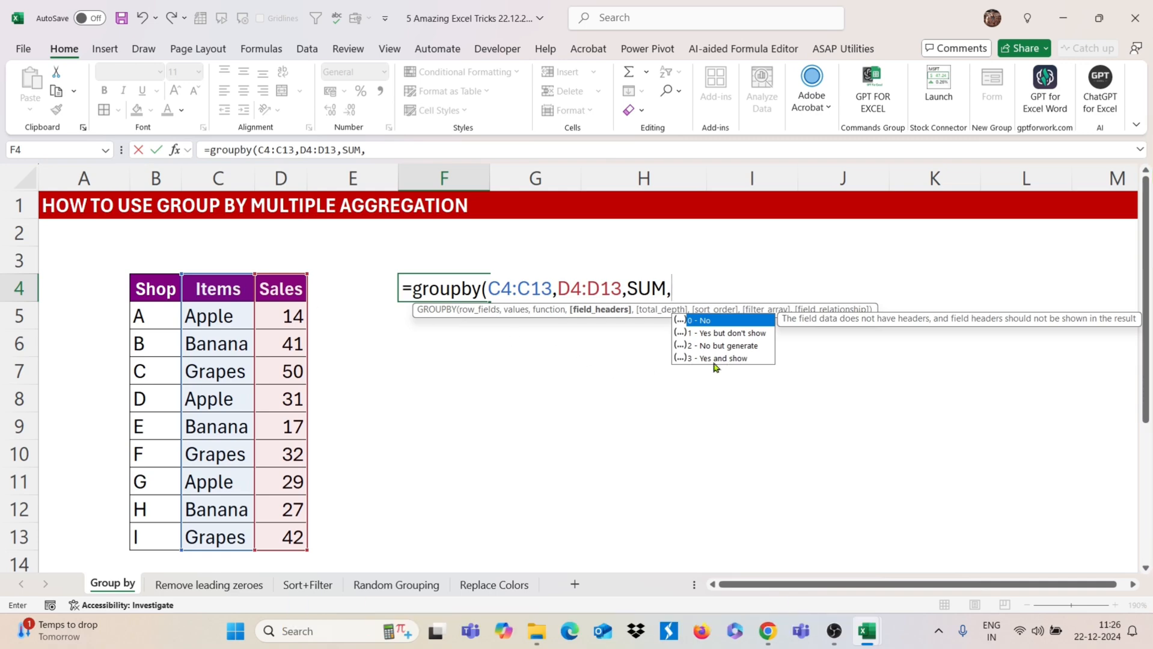
pyautogui.write('3)')
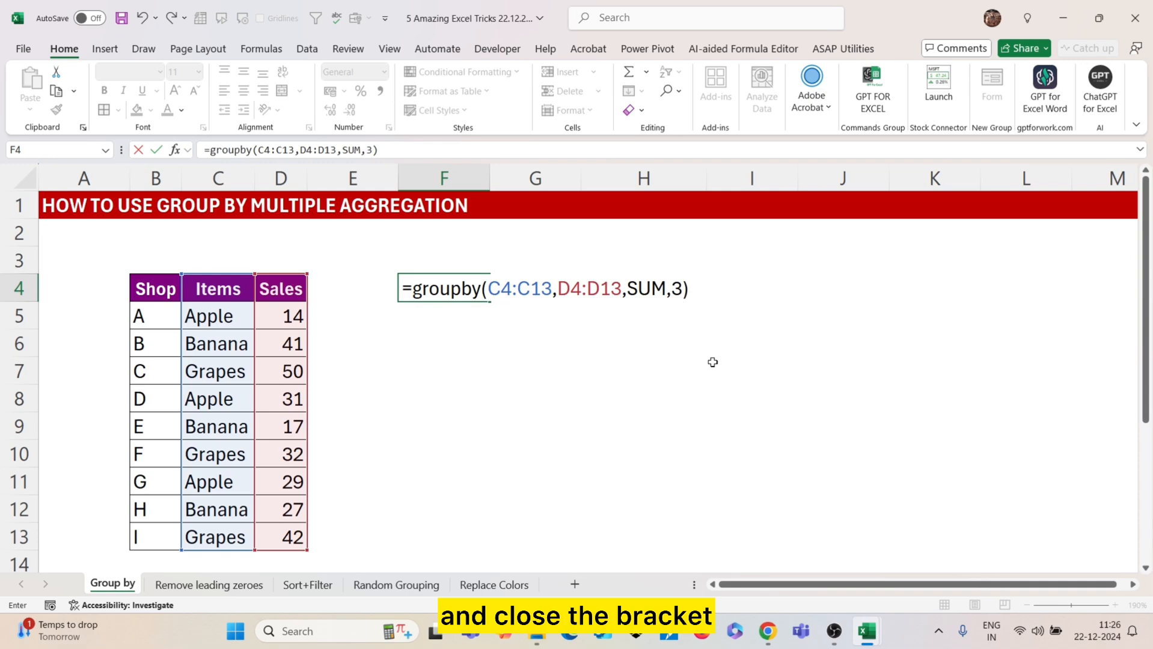
pyautogui.press('Return')
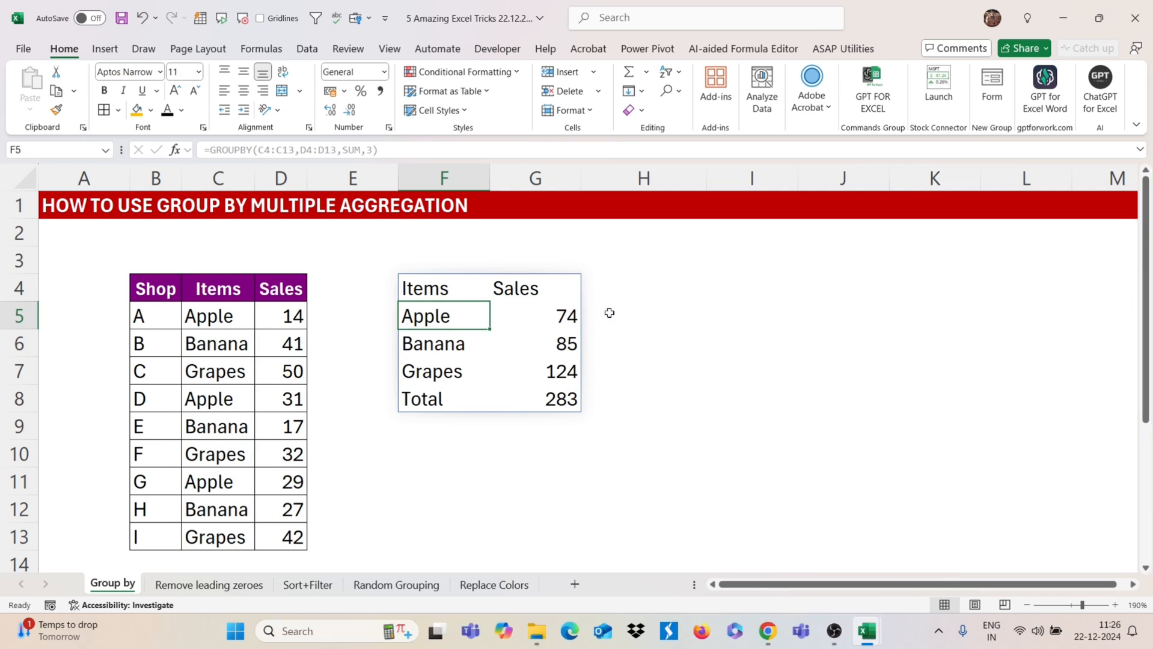
# Edit the GROUPBY formula in F4, inserting HSTACK with an opening bracket directly before the SUM argument.
pyautogui.click(452, 293)
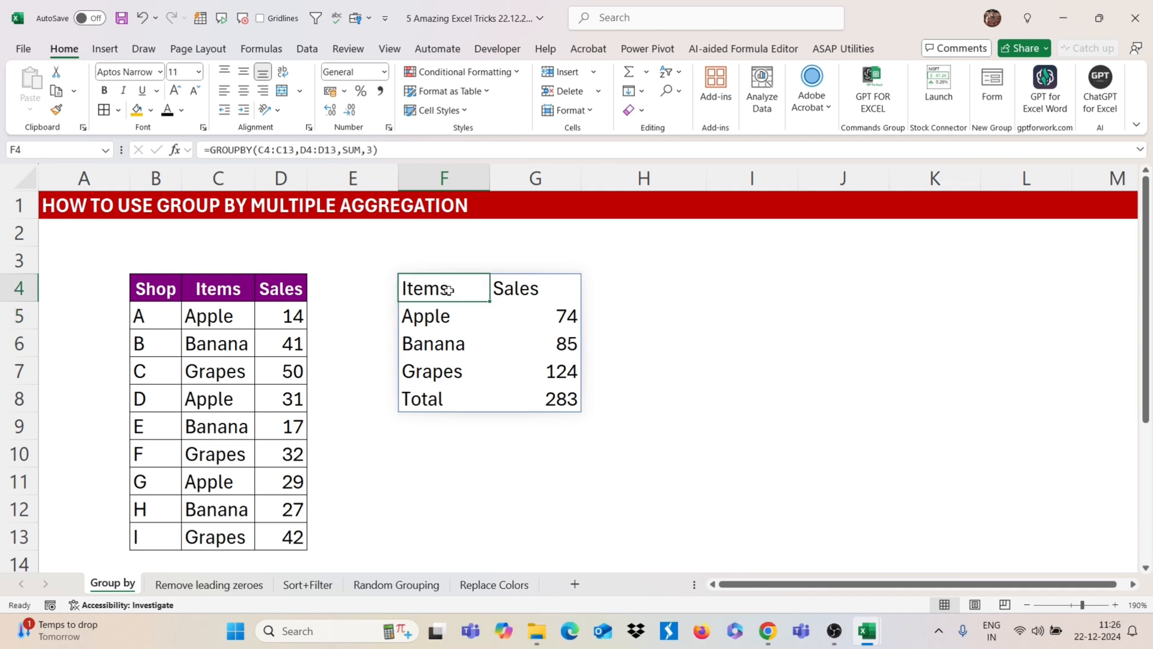
pyautogui.doubleClick(450, 291)
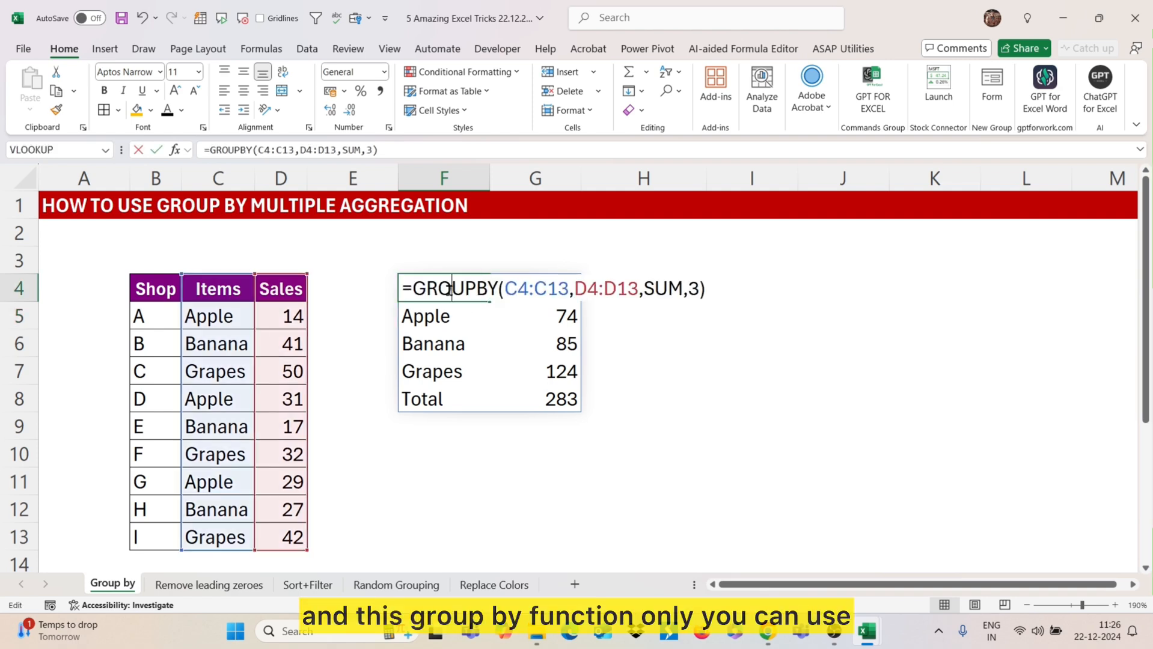
pyautogui.click(645, 289)
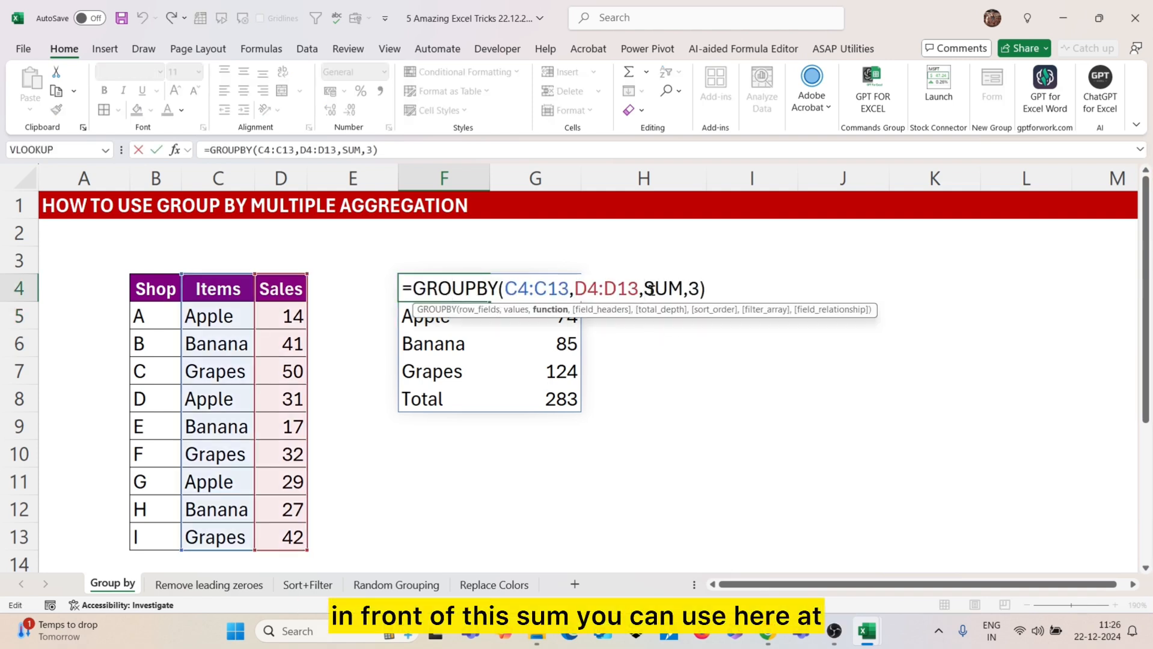
pyautogui.write('HSTA')
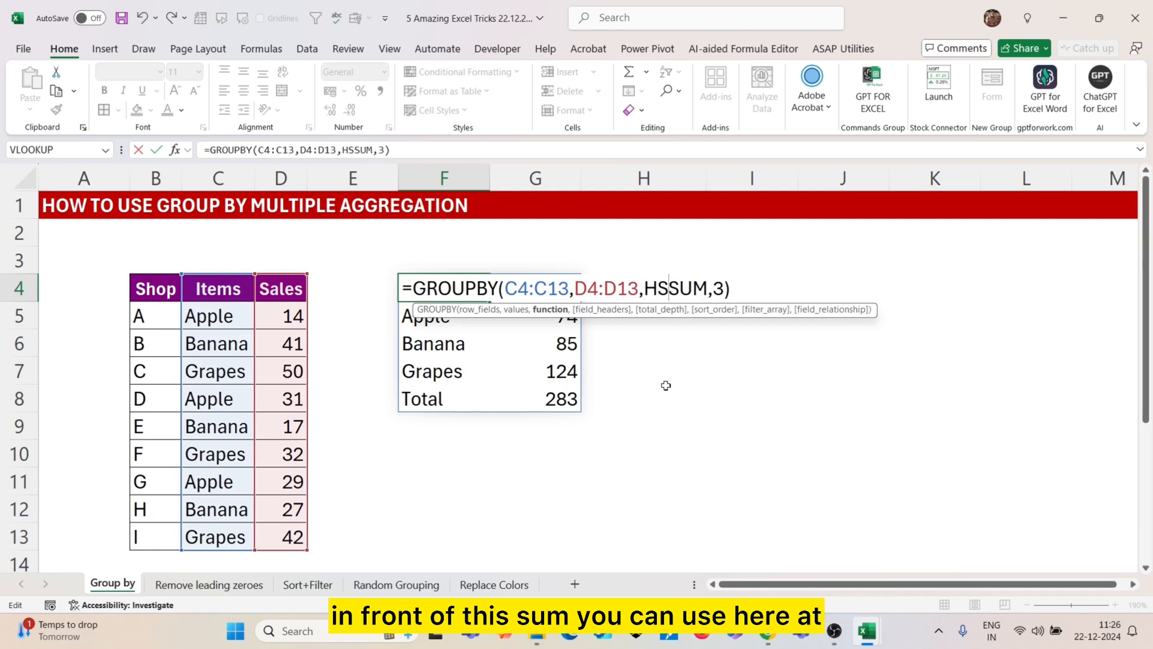
pyautogui.write('CK')
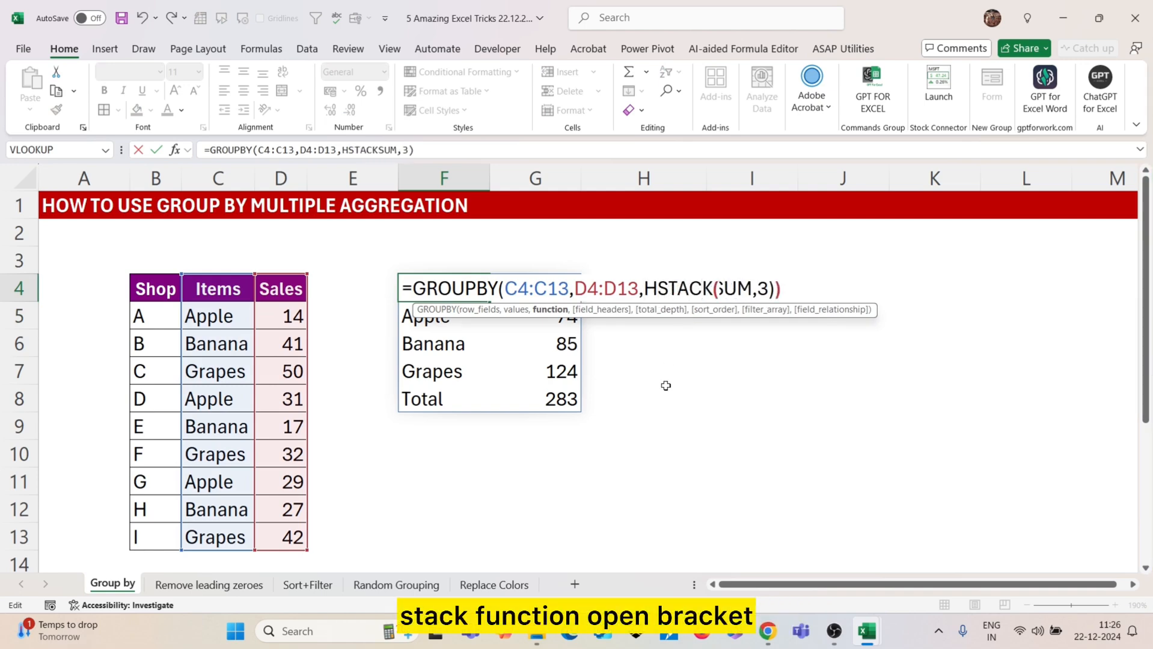
pyautogui.write('(')
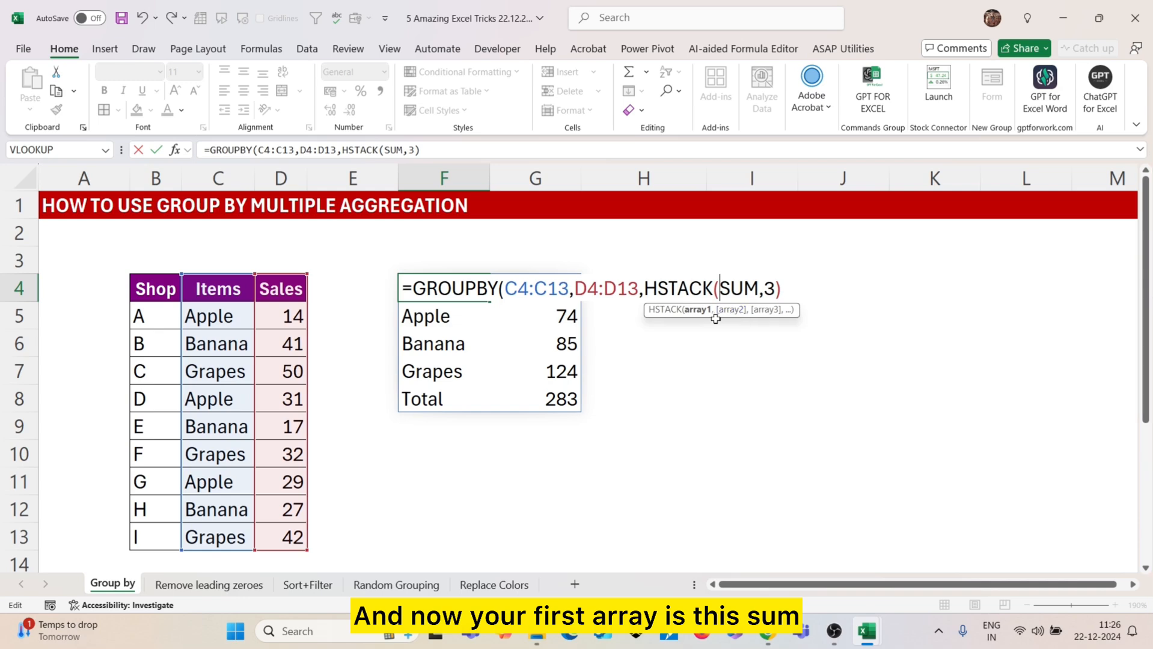
# Add PERCENTOF after SUM as the second HSTACK array, complete the argument as HSTACK(SUM,PERCENTOF), and commit the formula.
pyautogui.click(759, 290)
pyautogui.write(',')
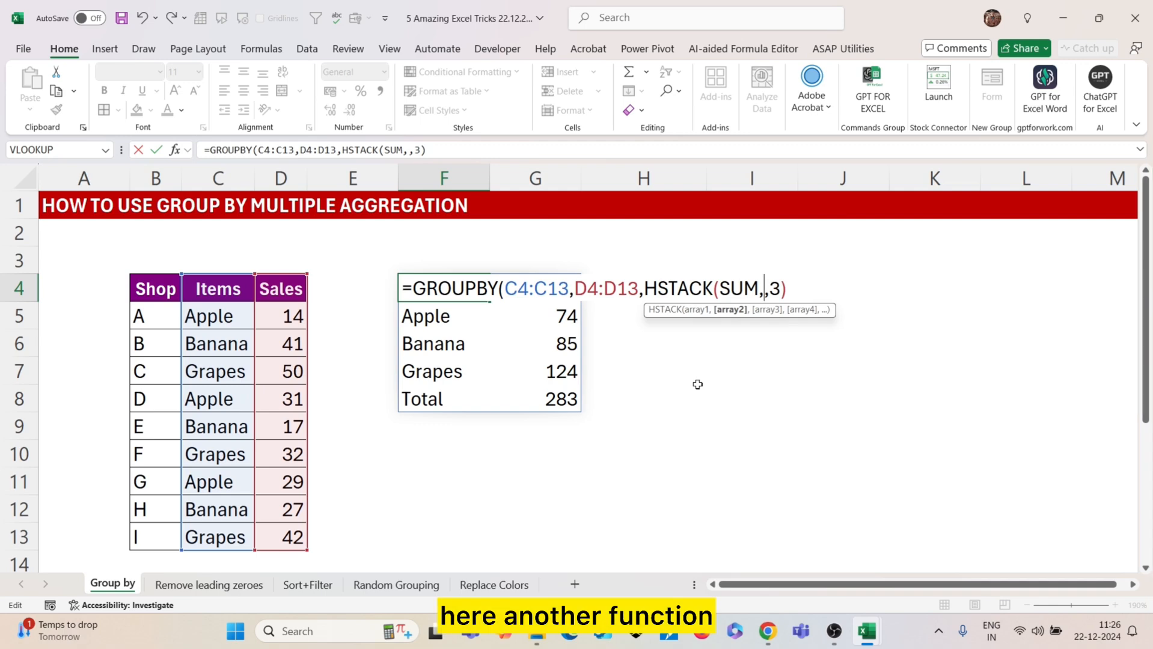
pyautogui.write('PERCE')
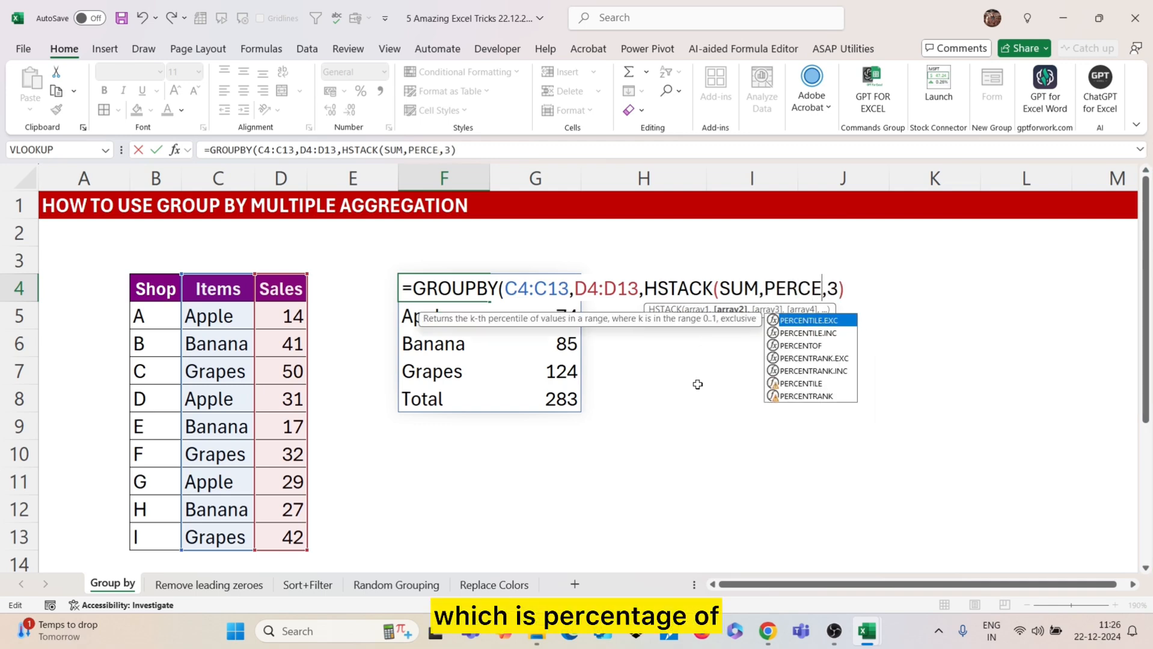
pyautogui.press('Down')
pyautogui.press('Down')
pyautogui.press('Tab')
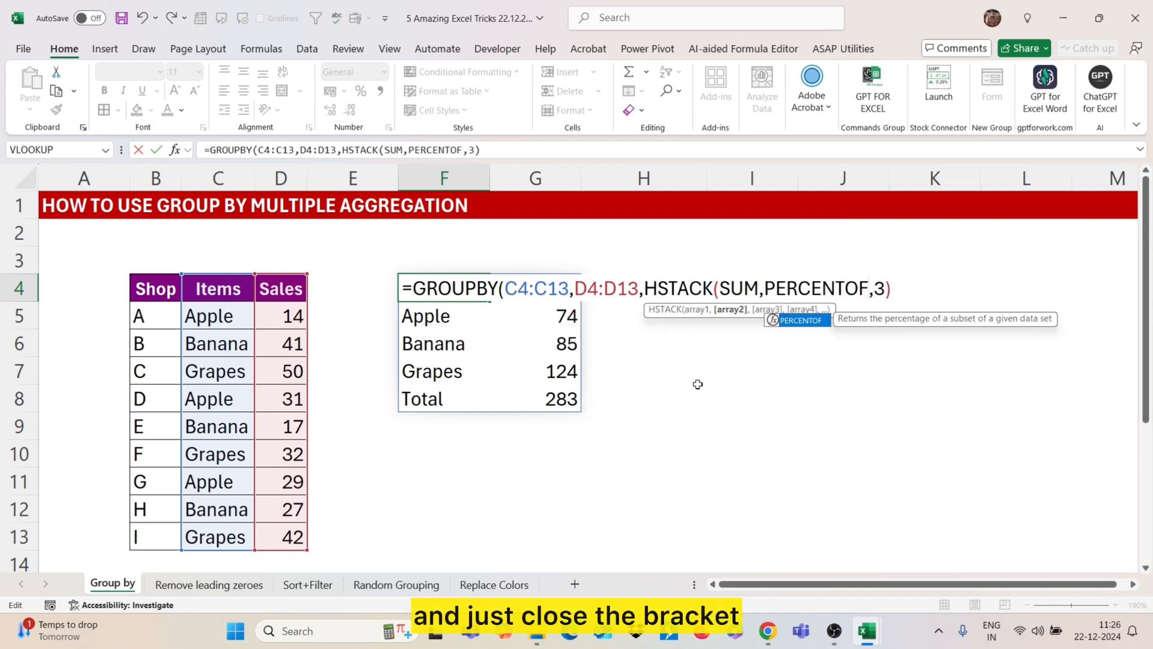
pyautogui.write(')')
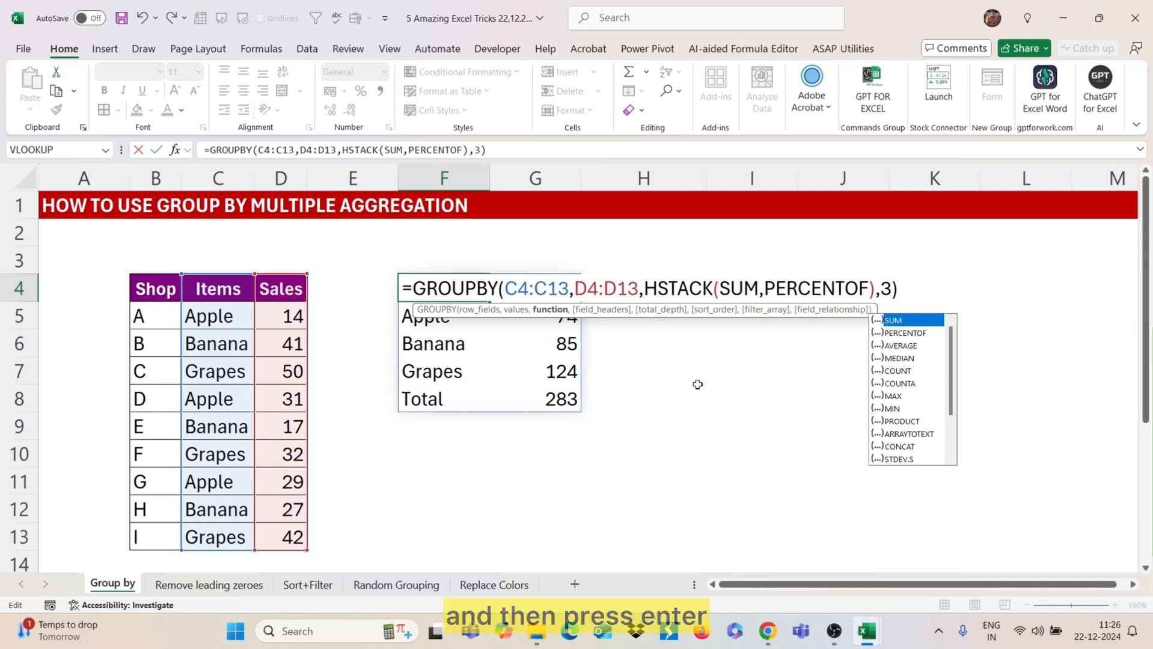
pyautogui.press('Return')
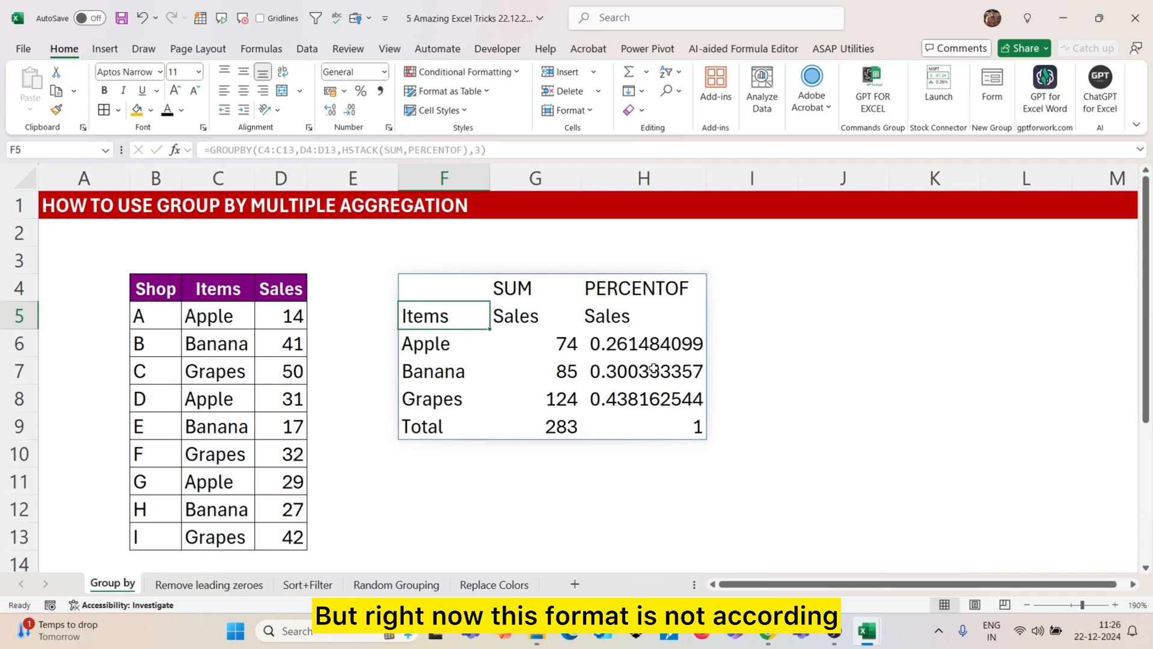
# Format the PERCENTOF results in H6:H9 as percentages.
pyautogui.click(669, 347)
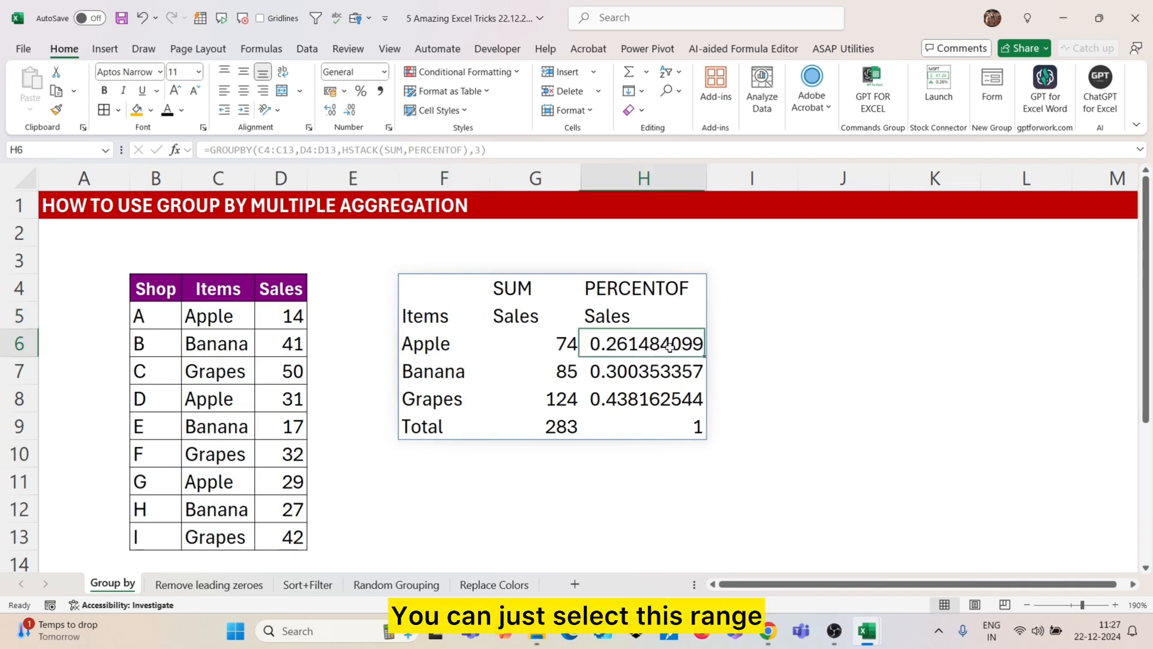
pyautogui.moveTo(670, 348); pyautogui.dragTo(667, 424)
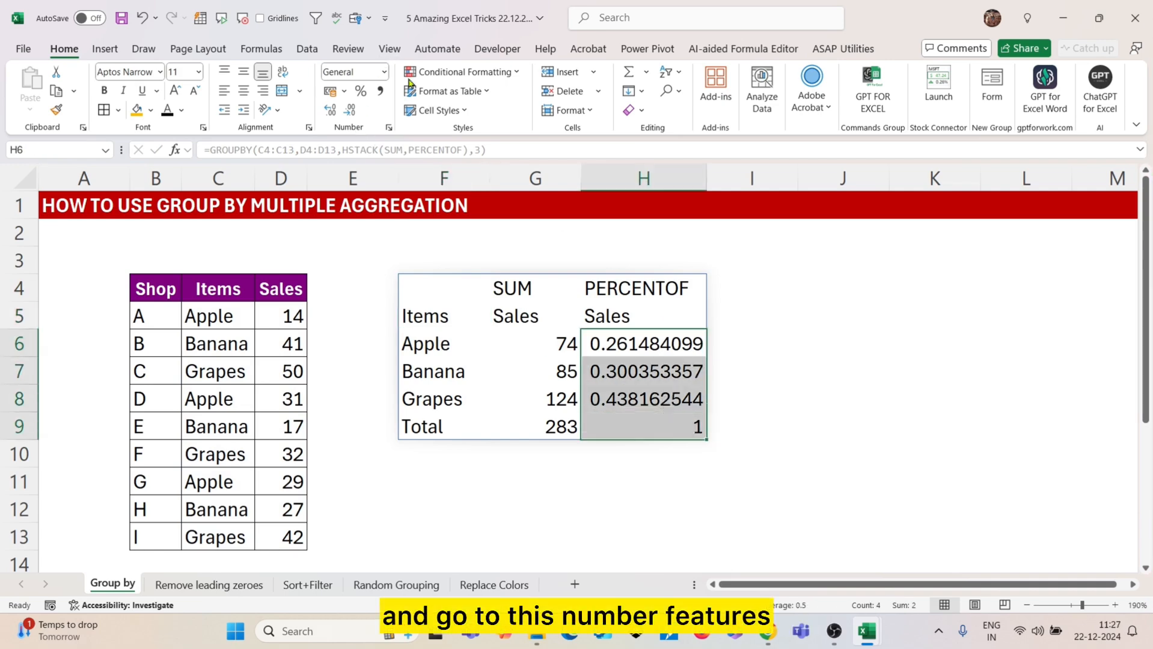
pyautogui.click(361, 94)
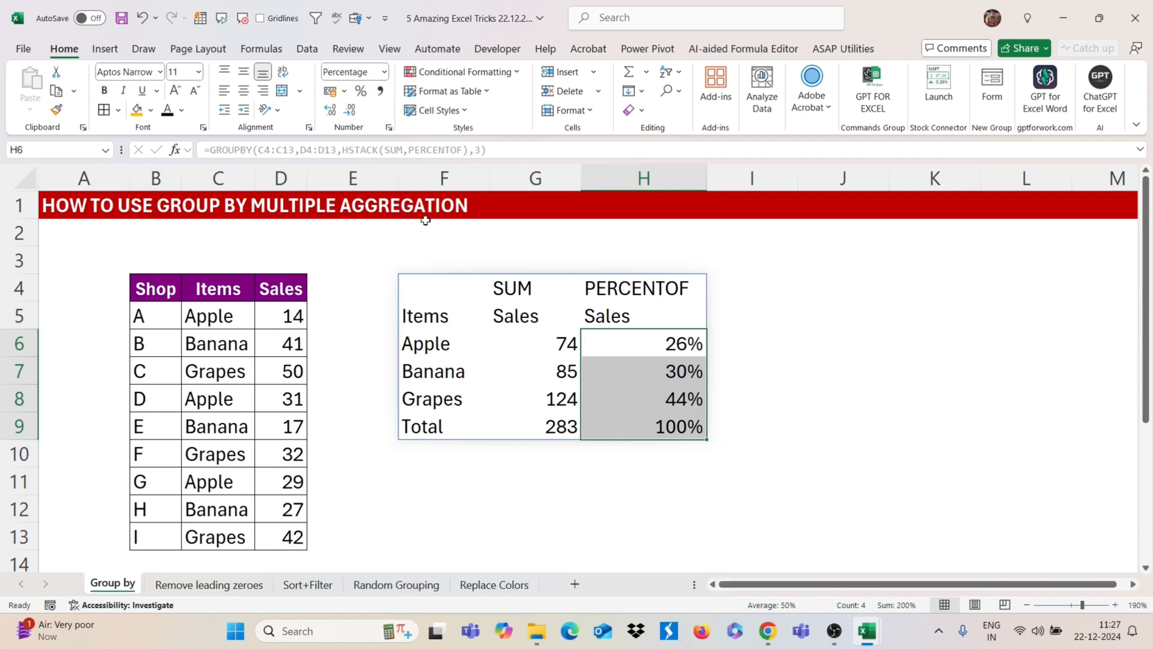
# On the Remove leading zeroes sheet, enter =SUBSTITUTE(B7,"0","") in C7 and fill it down to C10.
pyautogui.click(206, 582)
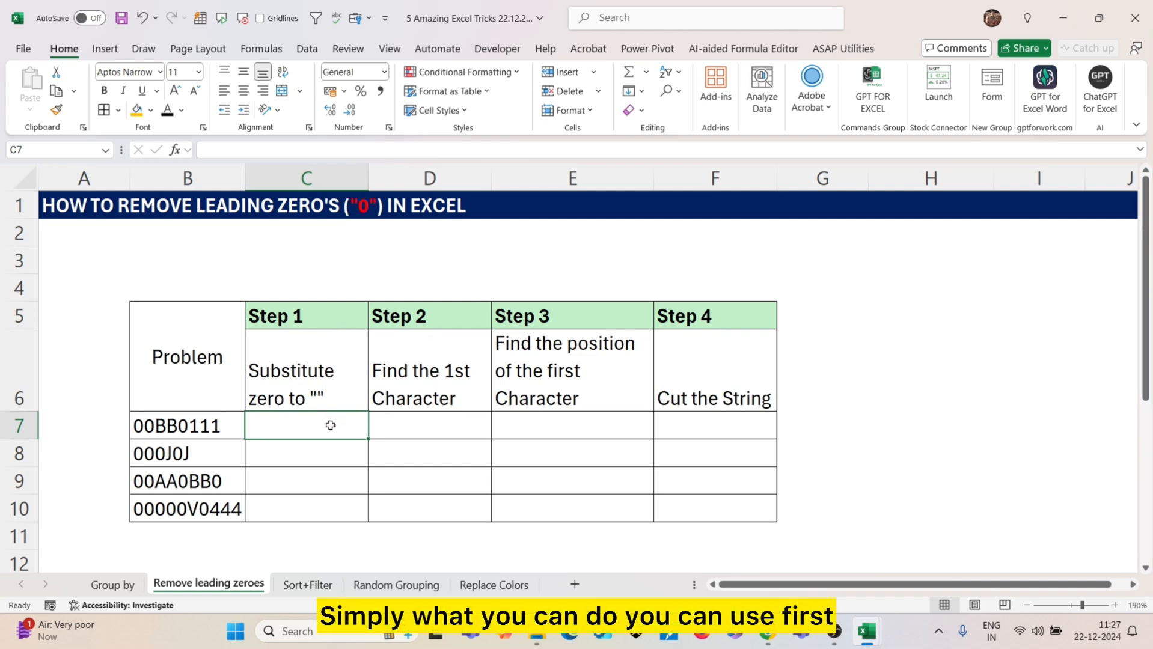
pyautogui.write('=SUB')
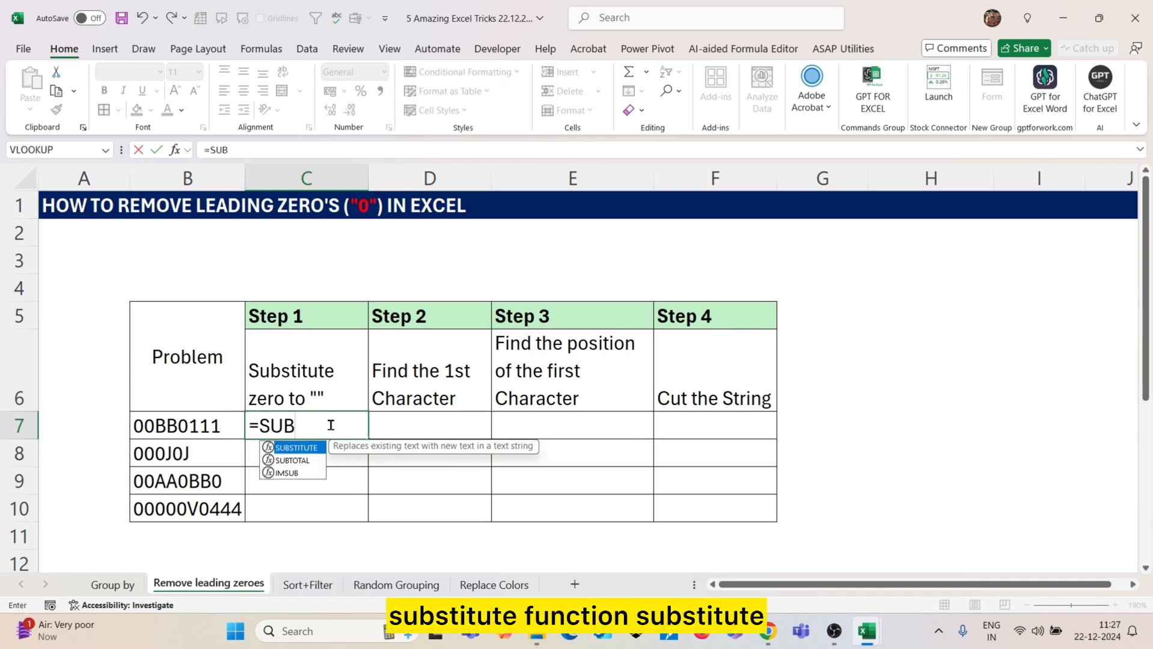
pyautogui.press('Tab')
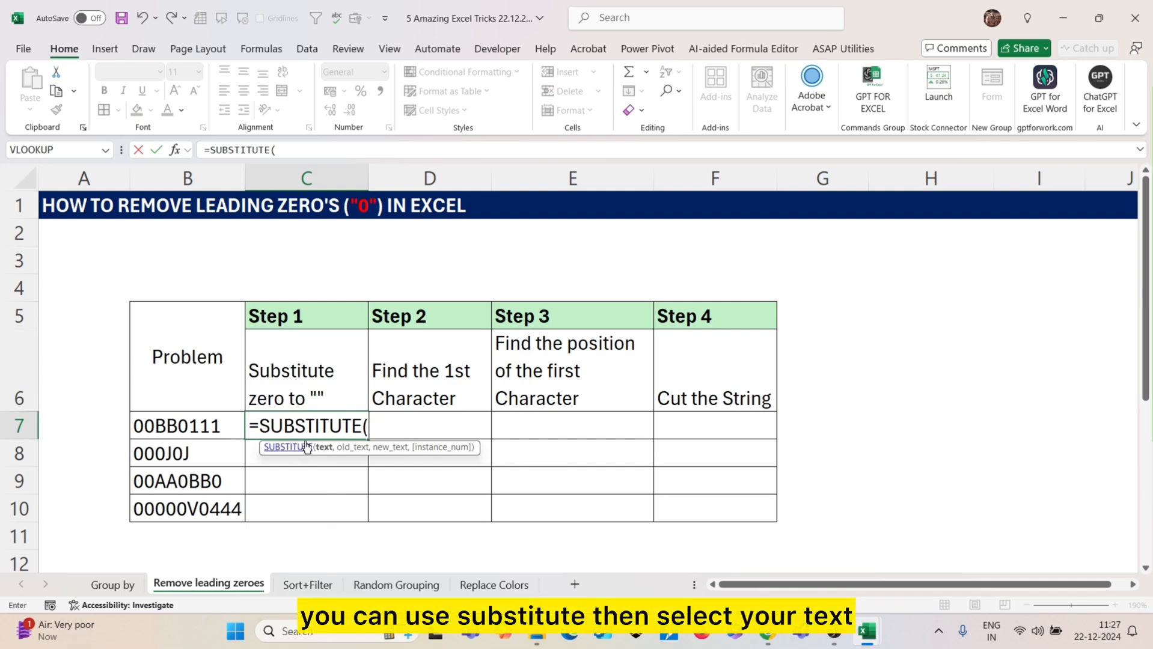
pyautogui.click(202, 425)
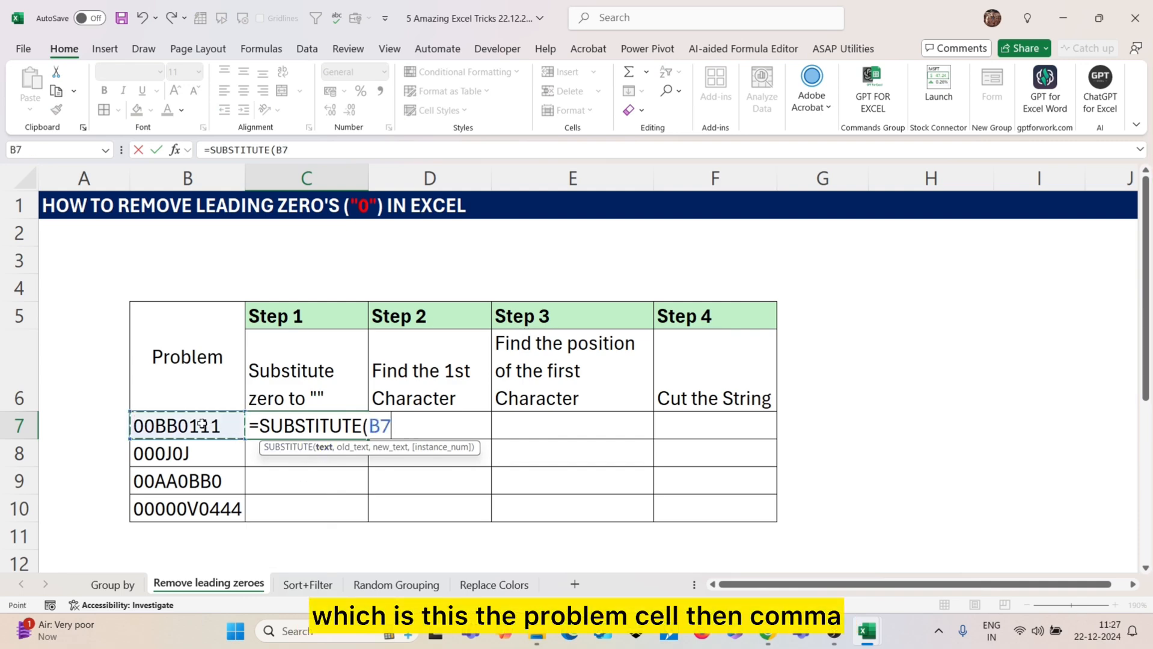
pyautogui.write(',')
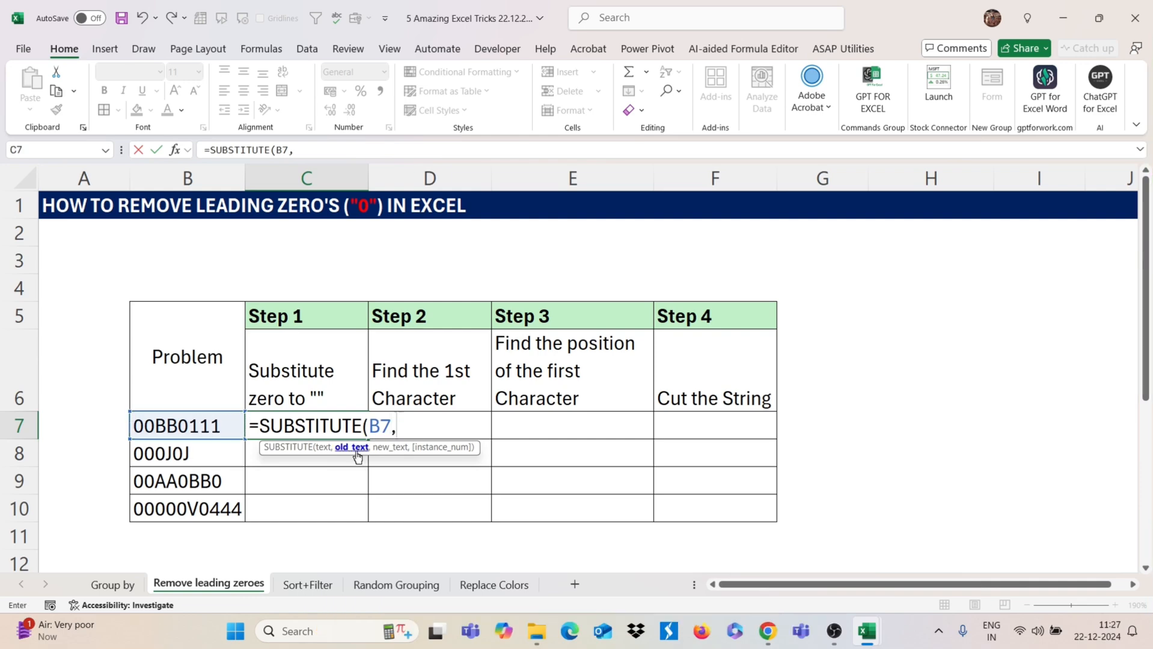
pyautogui.write('"0",')
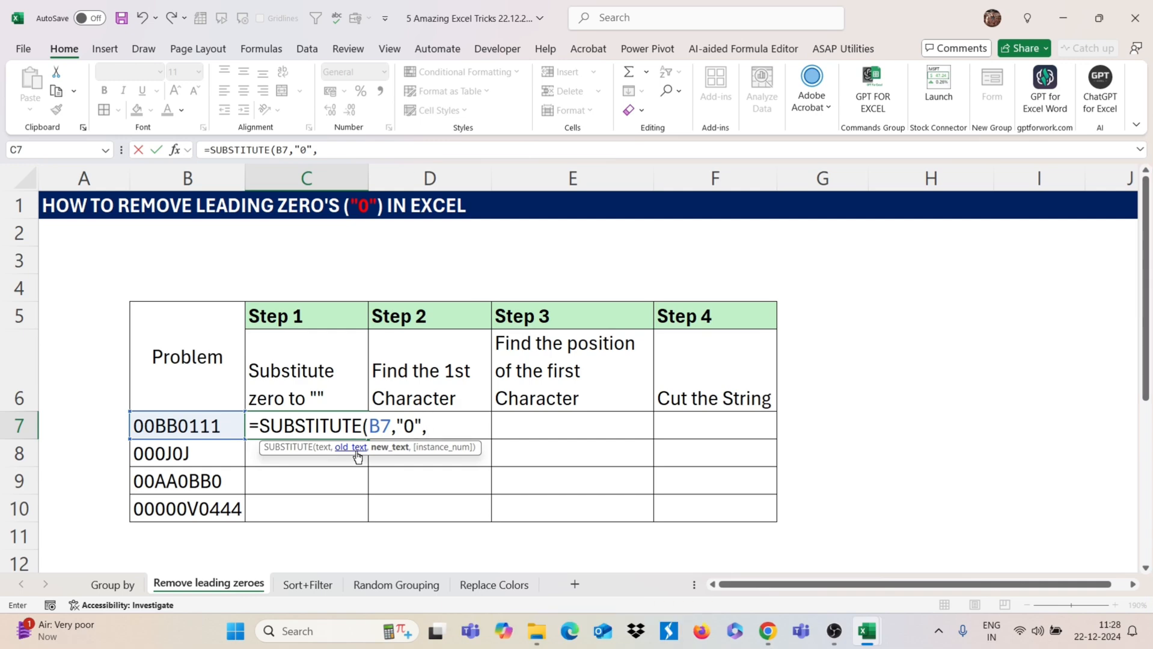
pyautogui.write('"")')
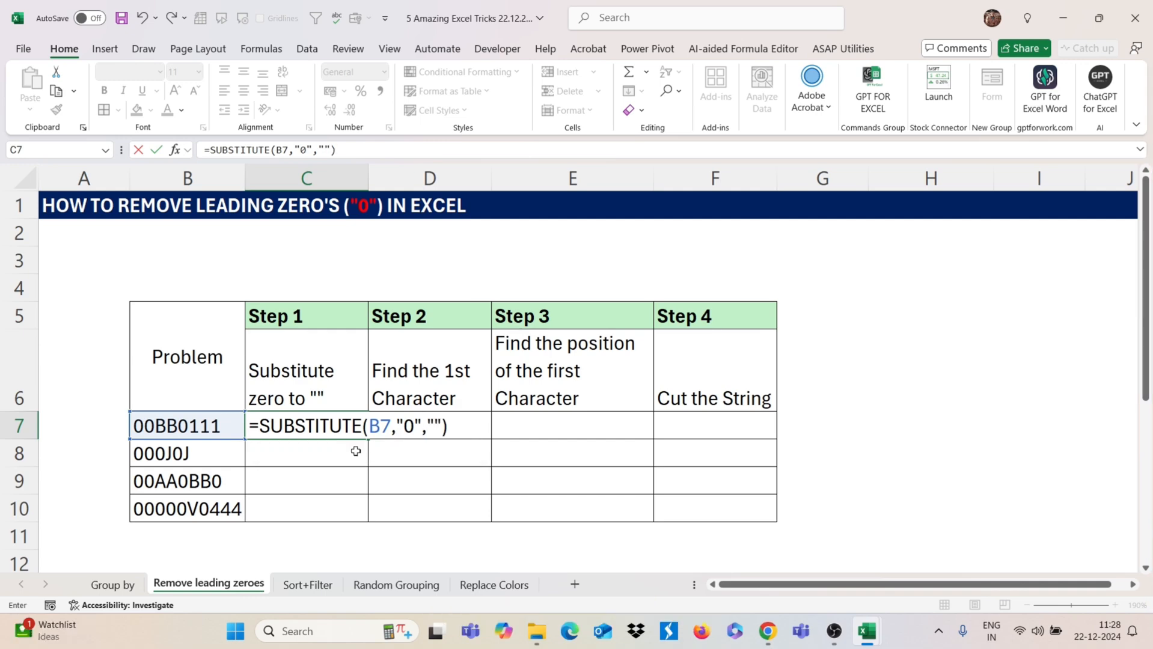
pyautogui.press('Return')
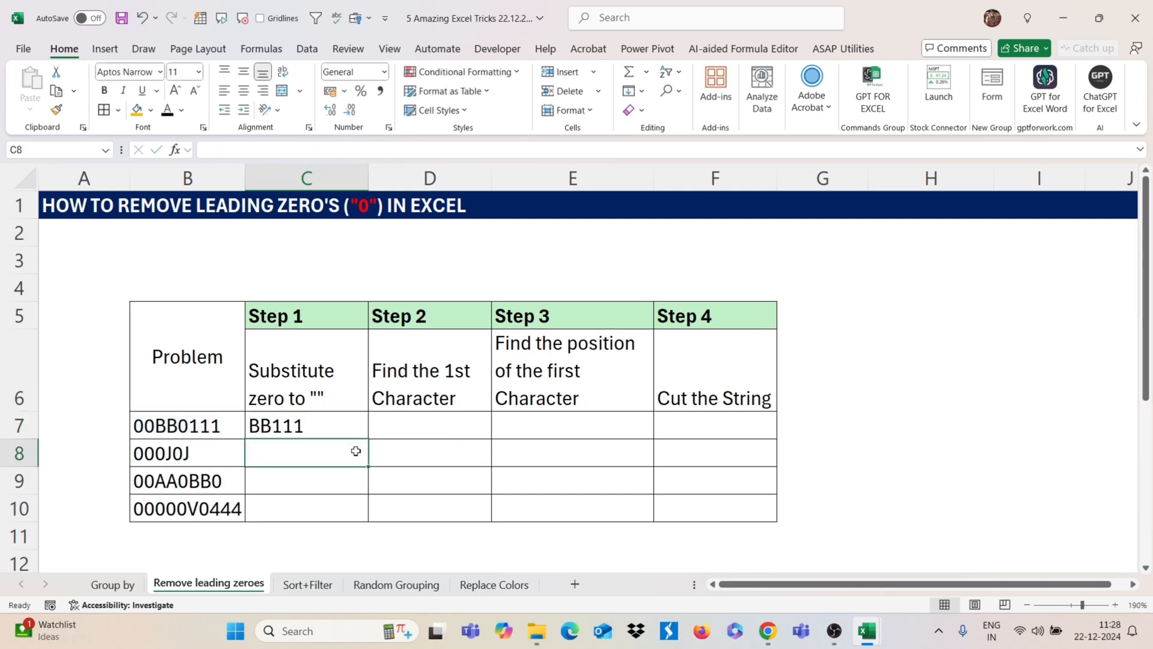
pyautogui.click(358, 420)
pyautogui.doubleClick(368, 439)
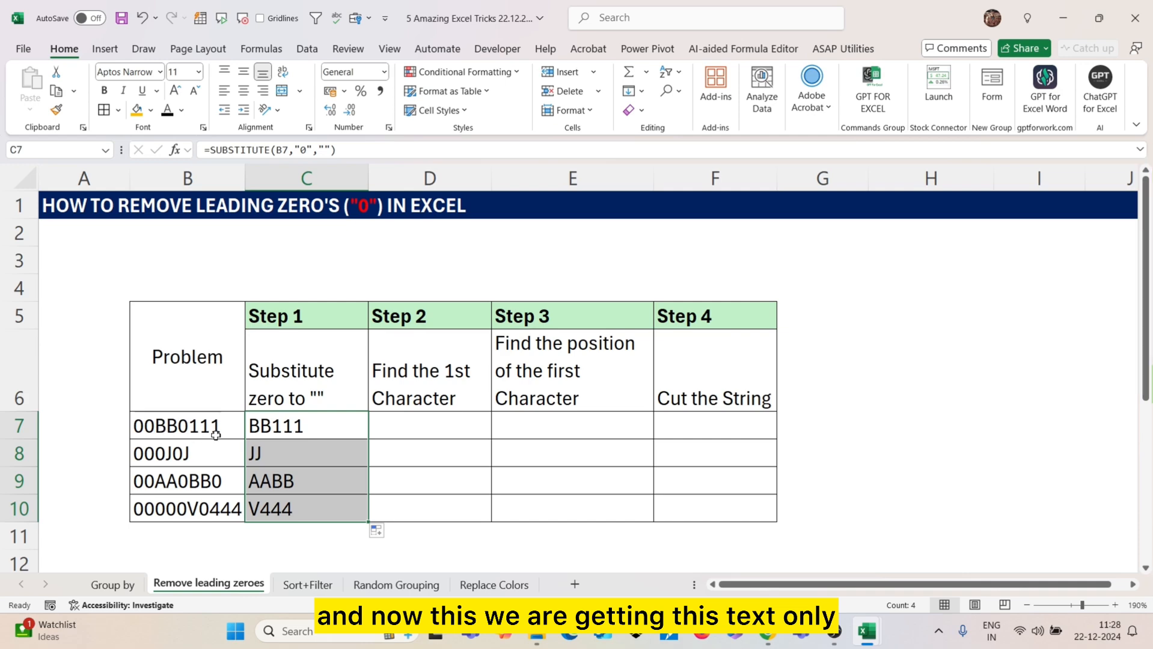
# Enter =LEFT(B7) in D7 under the Step 2 heading.
pyautogui.click(448, 417)
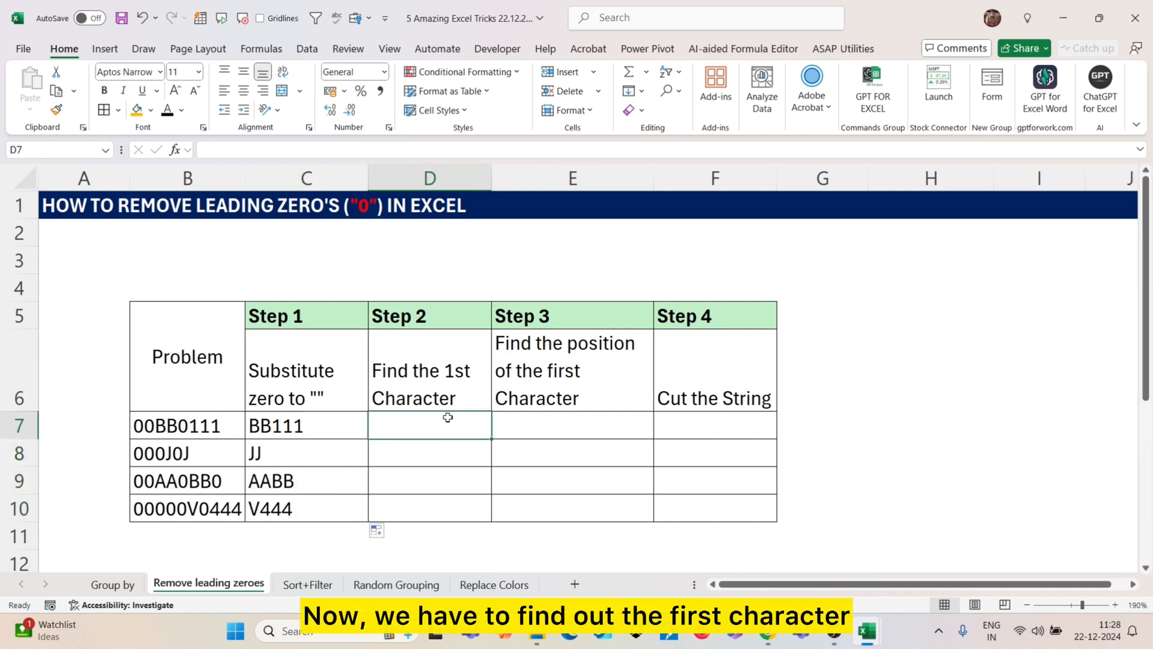
pyautogui.write('=LEFT')
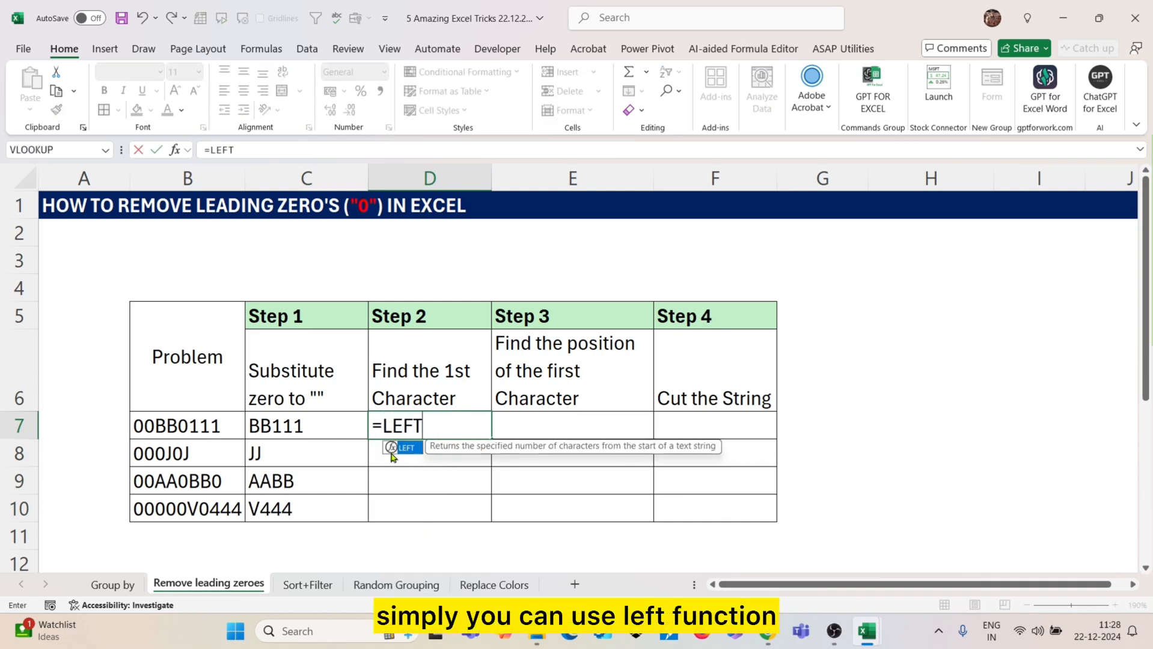
pyautogui.doubleClick(391, 448)
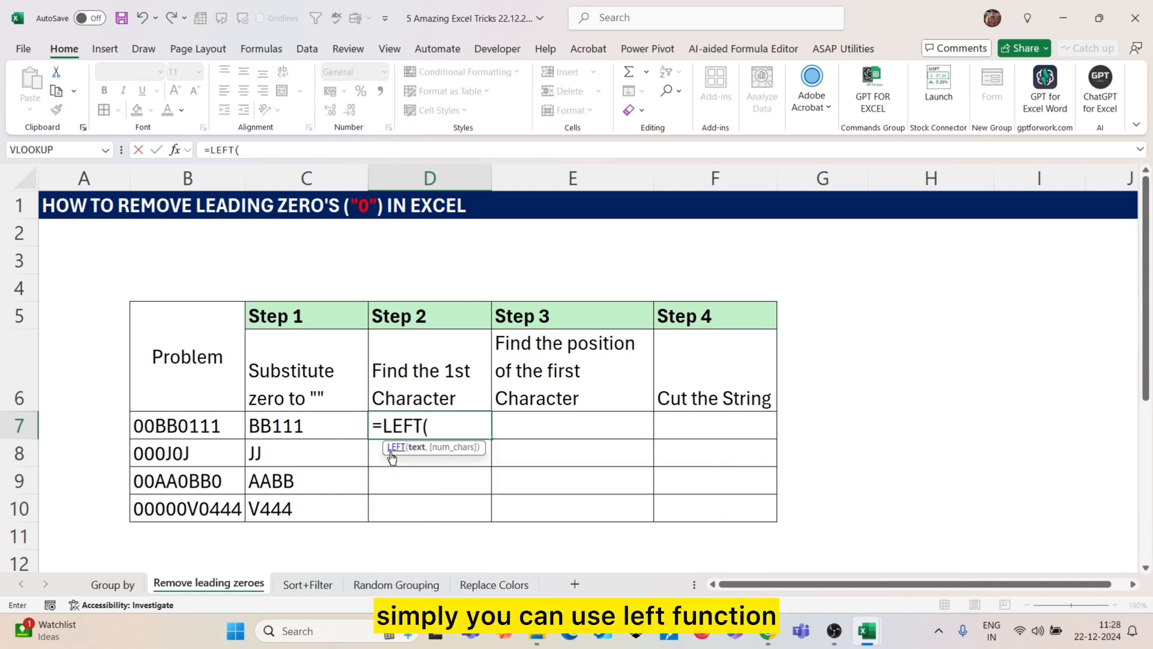
pyautogui.click(206, 425)
pyautogui.write(')')
pyautogui.press('Return')
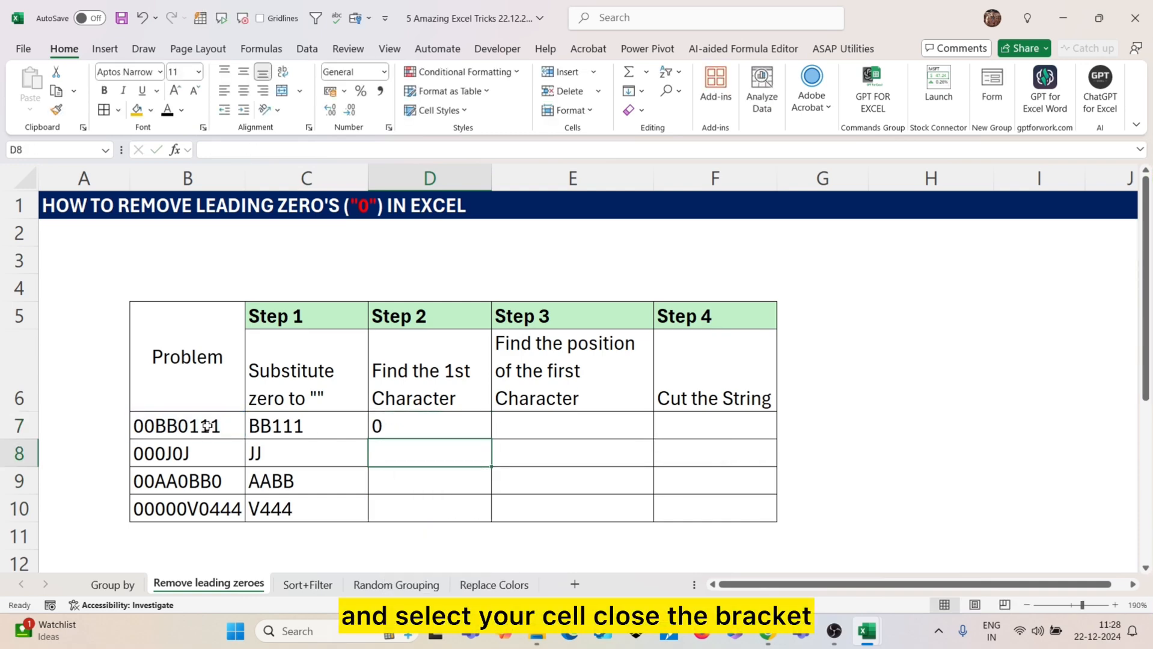
# Change the formula in D7 to =LEFT(C7) and fill it down to D10.
pyautogui.click(440, 426)
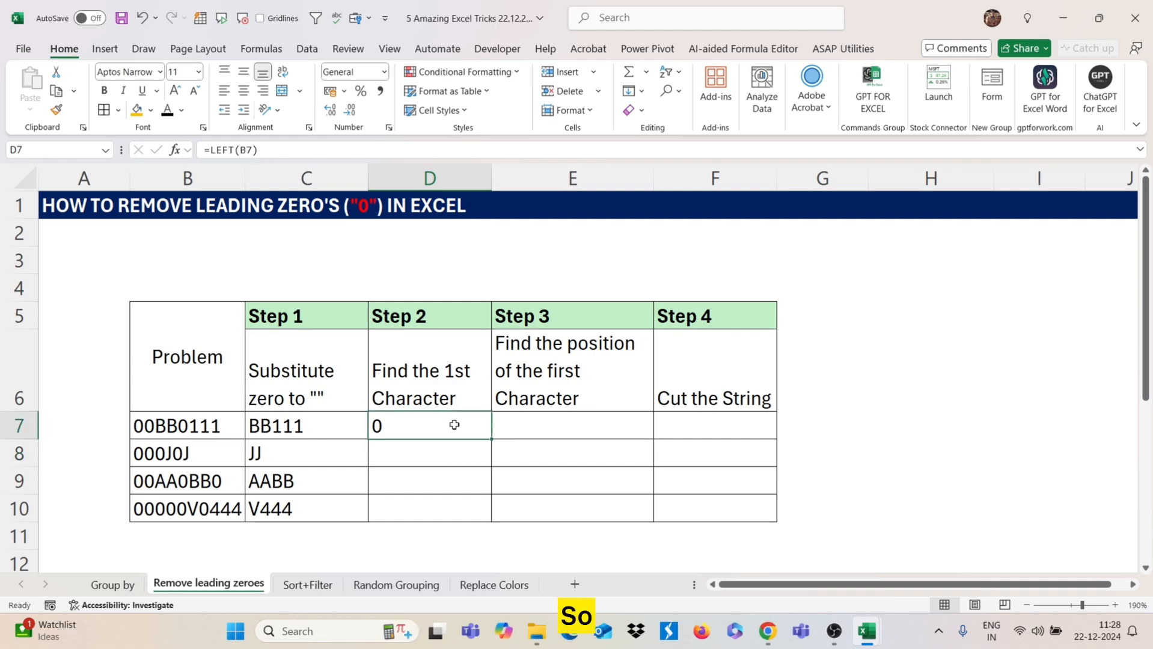
pyautogui.doubleClick(454, 424)
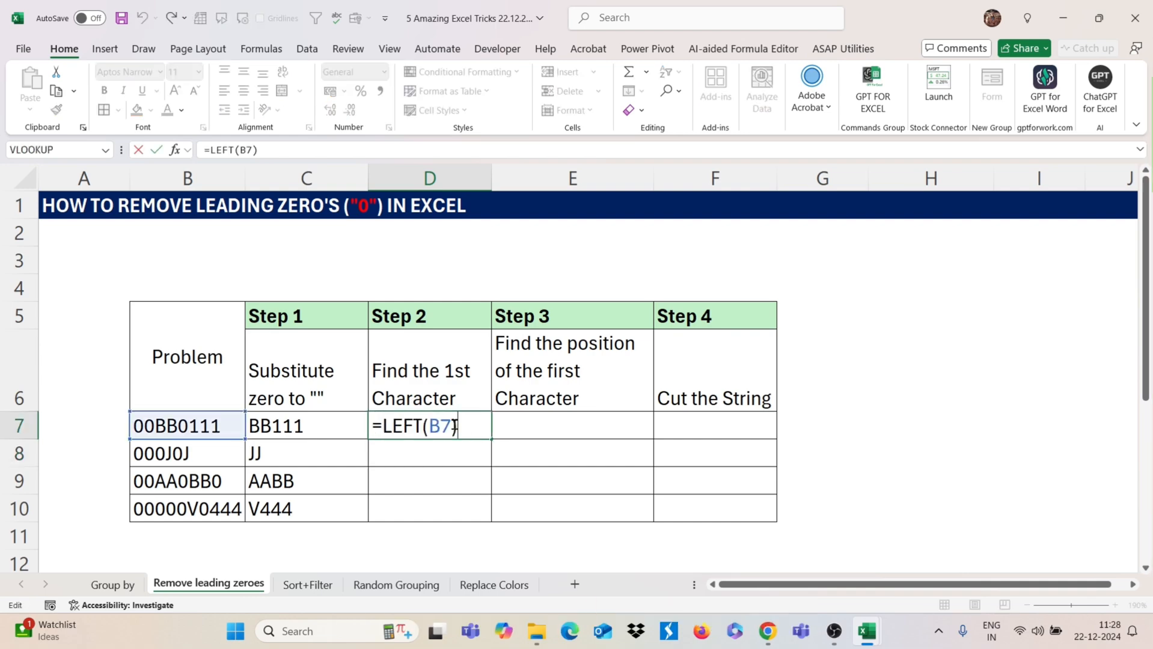
pyautogui.press('BackSpace')
pyautogui.press('BackSpace')
pyautogui.press('BackSpace')
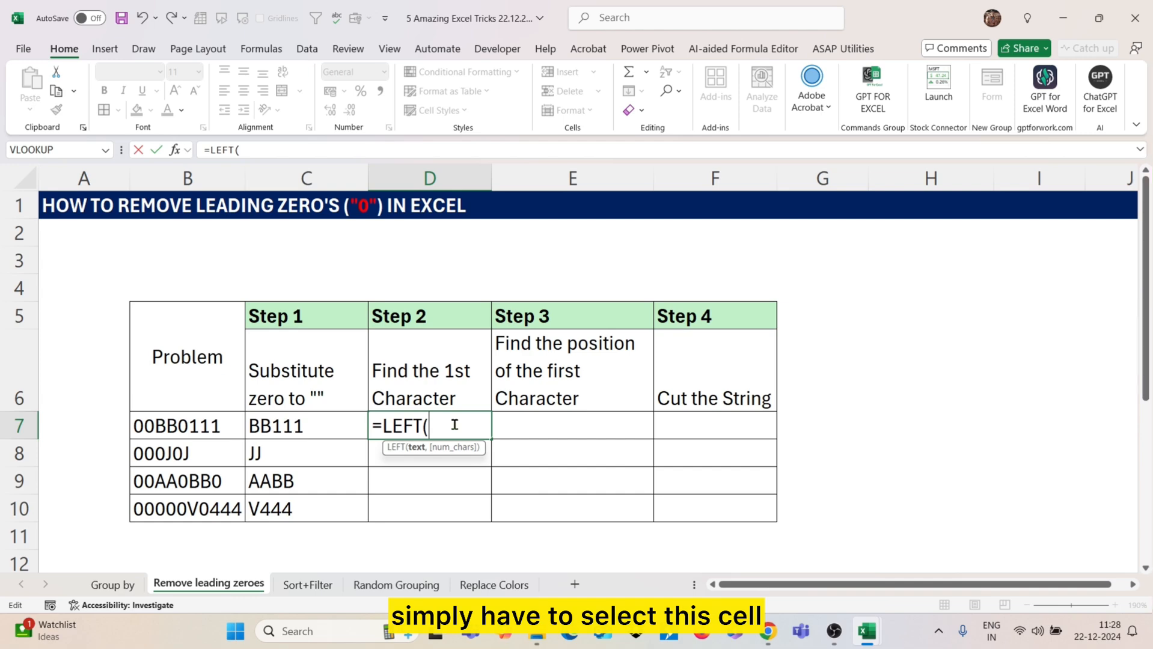
pyautogui.click(300, 424)
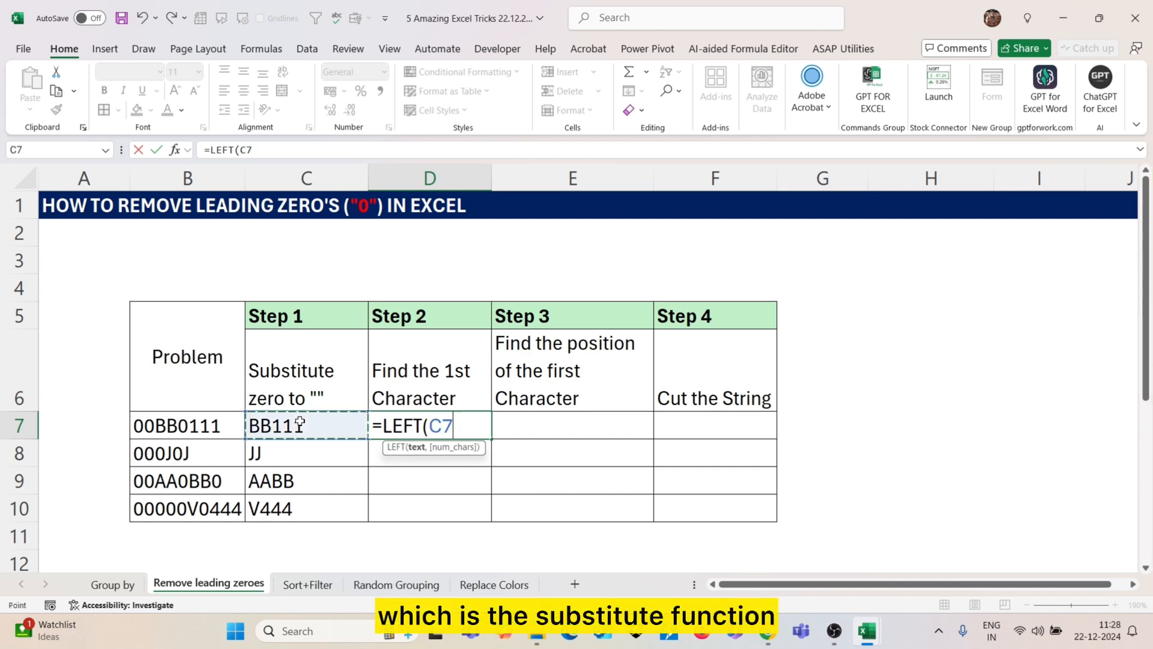
pyautogui.write(')')
pyautogui.click(383, 432)
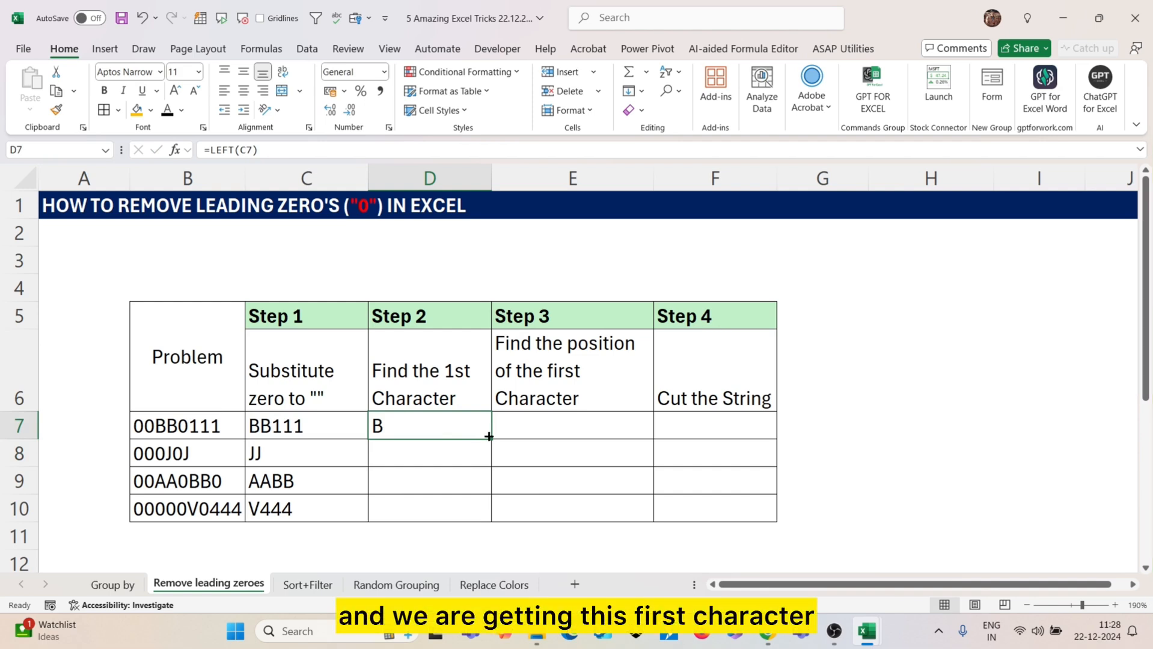
pyautogui.moveTo(490, 438); pyautogui.dragTo(490, 519)
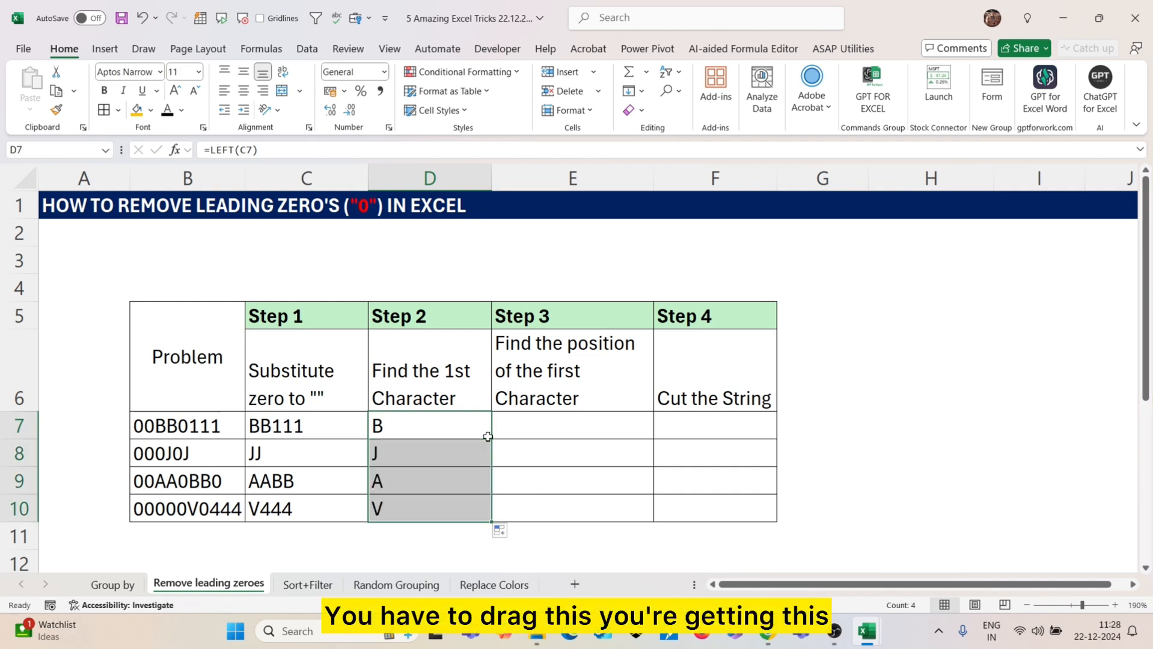
# Enter =FIND(D7,B7) in E7 to locate the first character's position, and fill it down to E10.
pyautogui.click(562, 424)
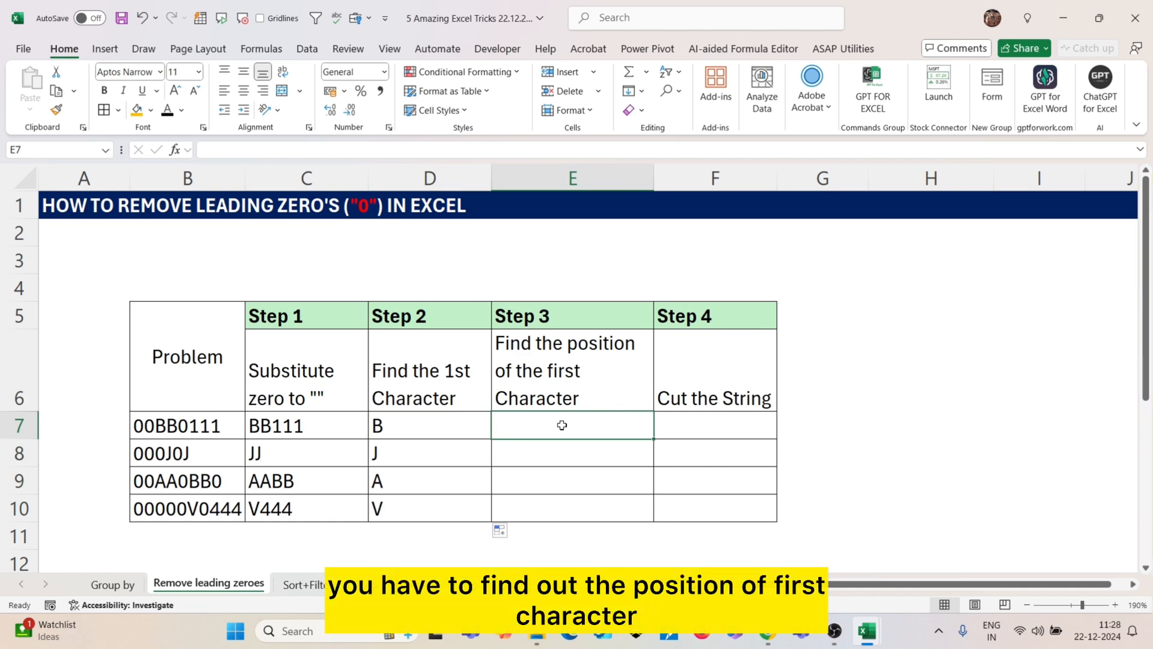
pyautogui.write('=')
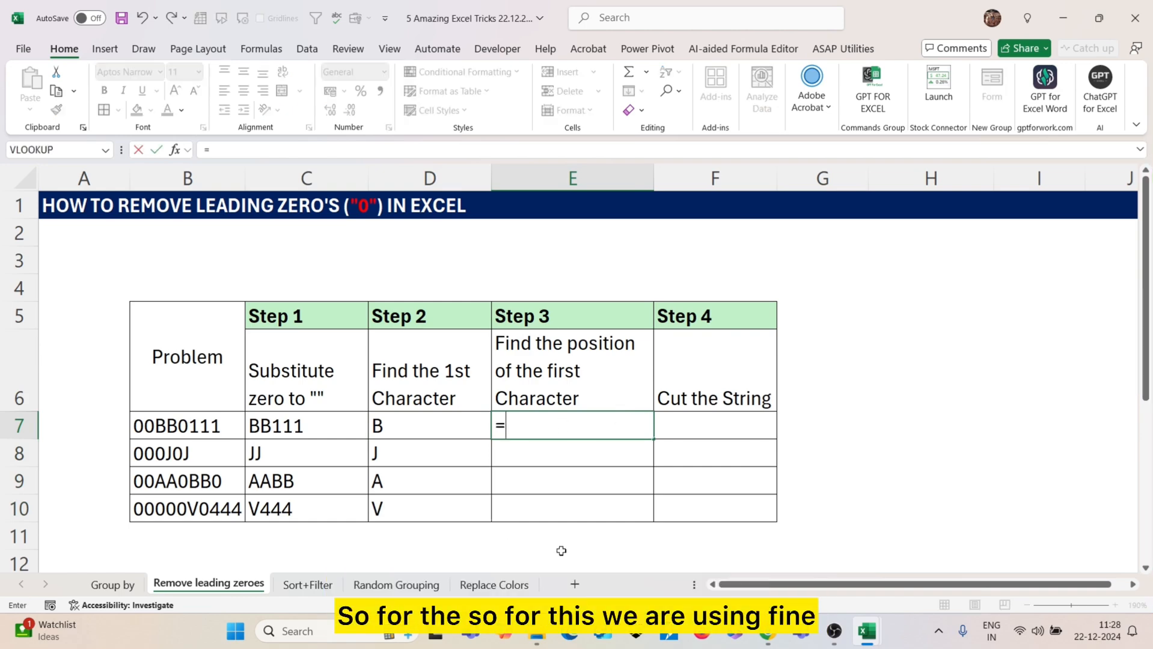
pyautogui.write('FIND(')
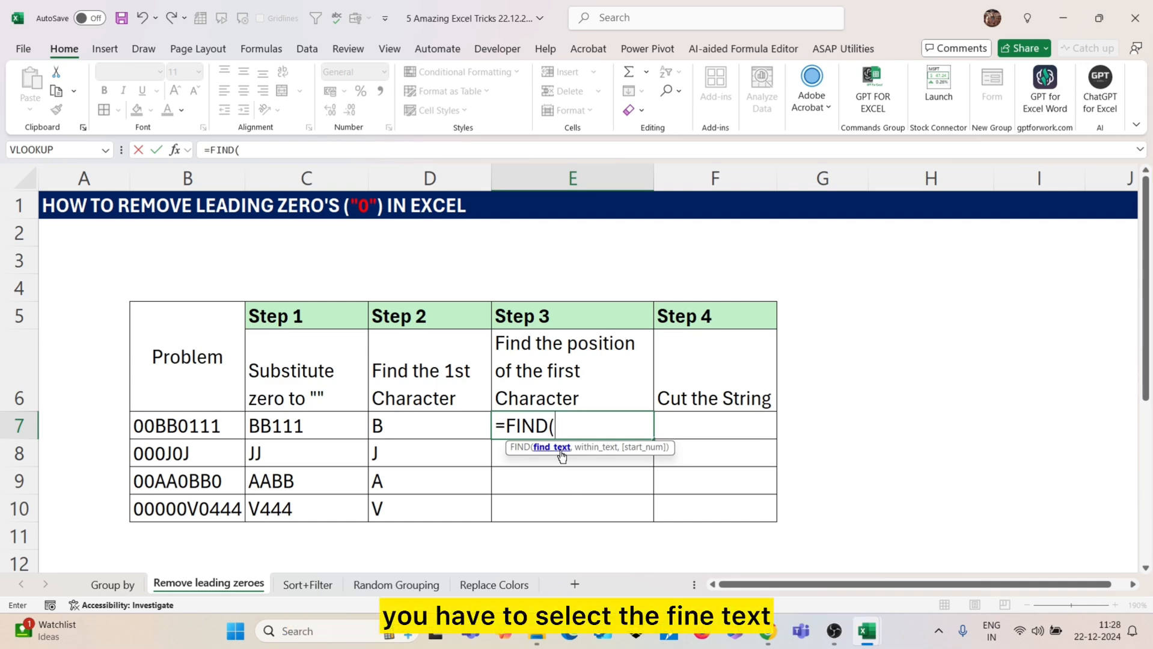
pyautogui.click(462, 429)
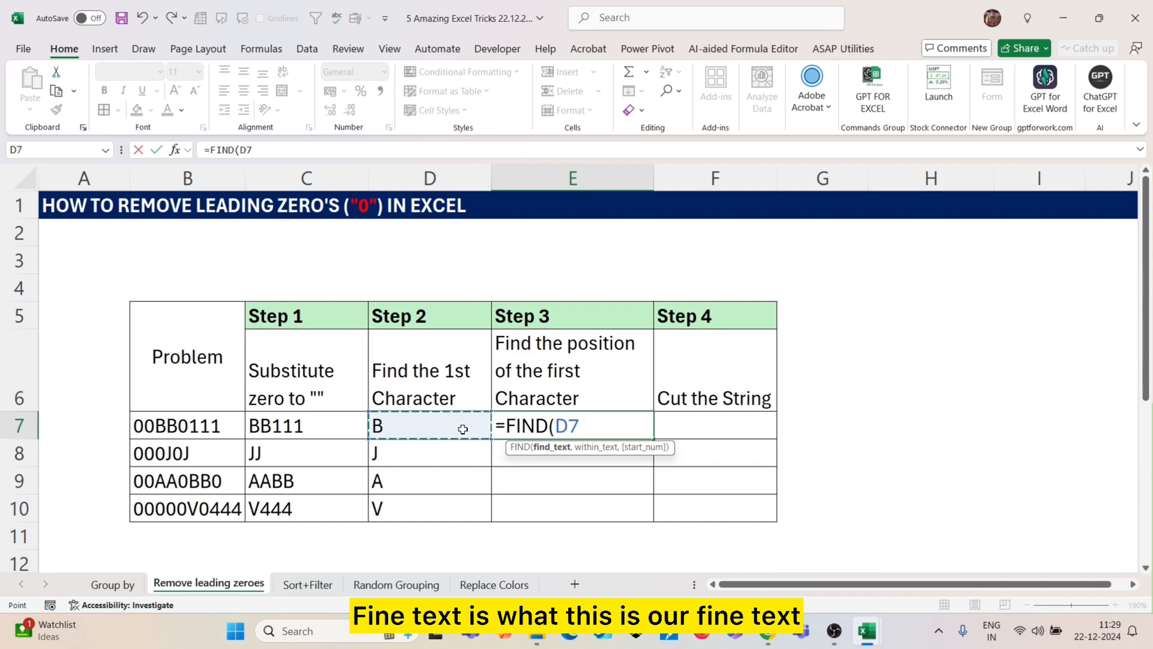
pyautogui.write(',')
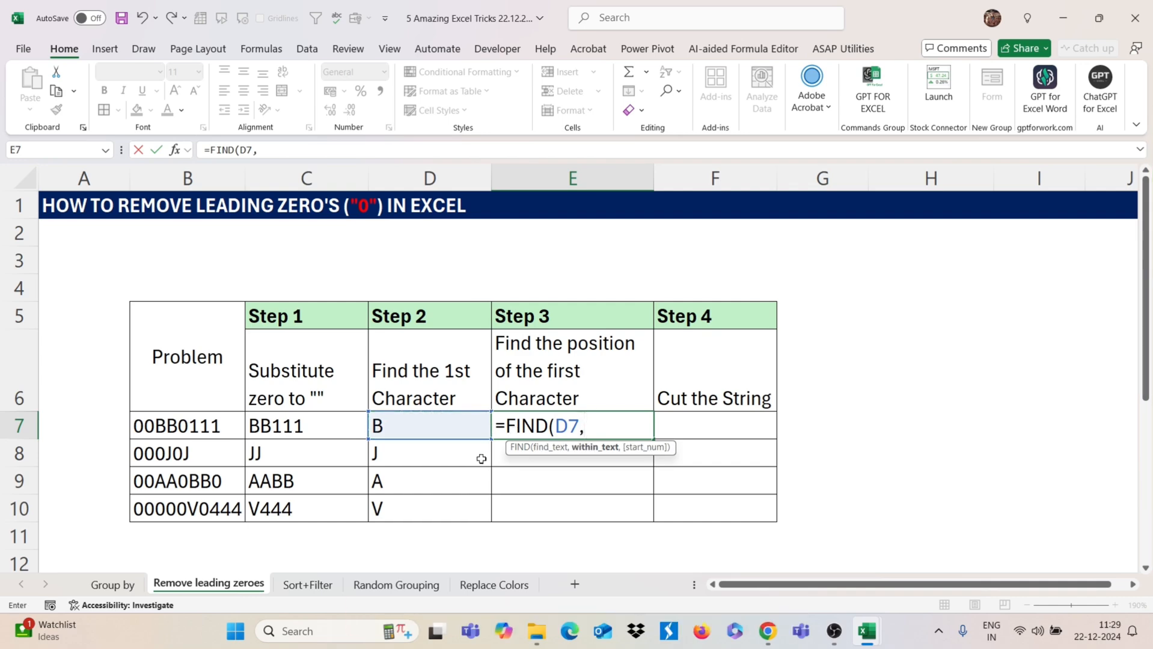
pyautogui.click(203, 425)
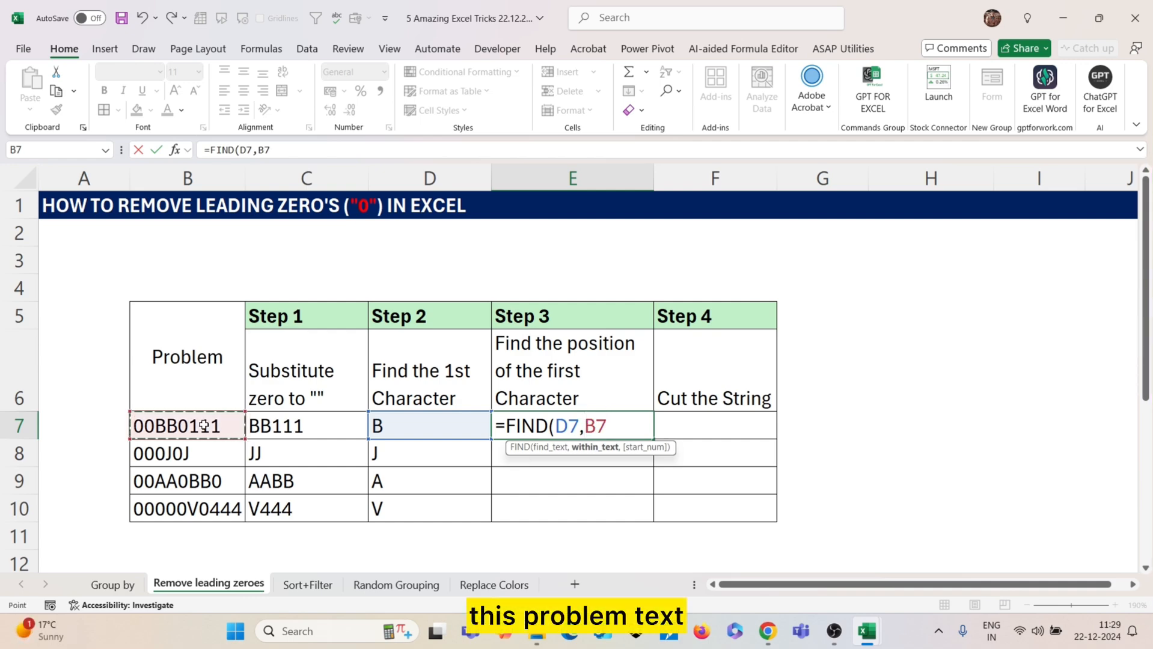
pyautogui.write(')')
pyautogui.press('Return')
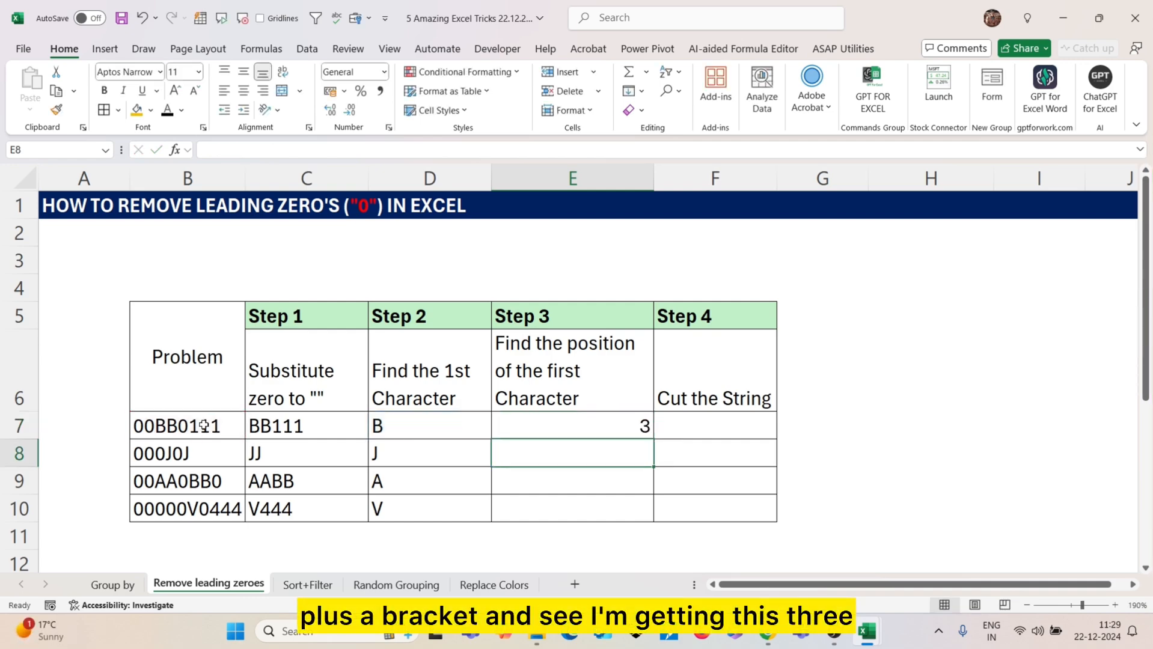
pyautogui.click(634, 424)
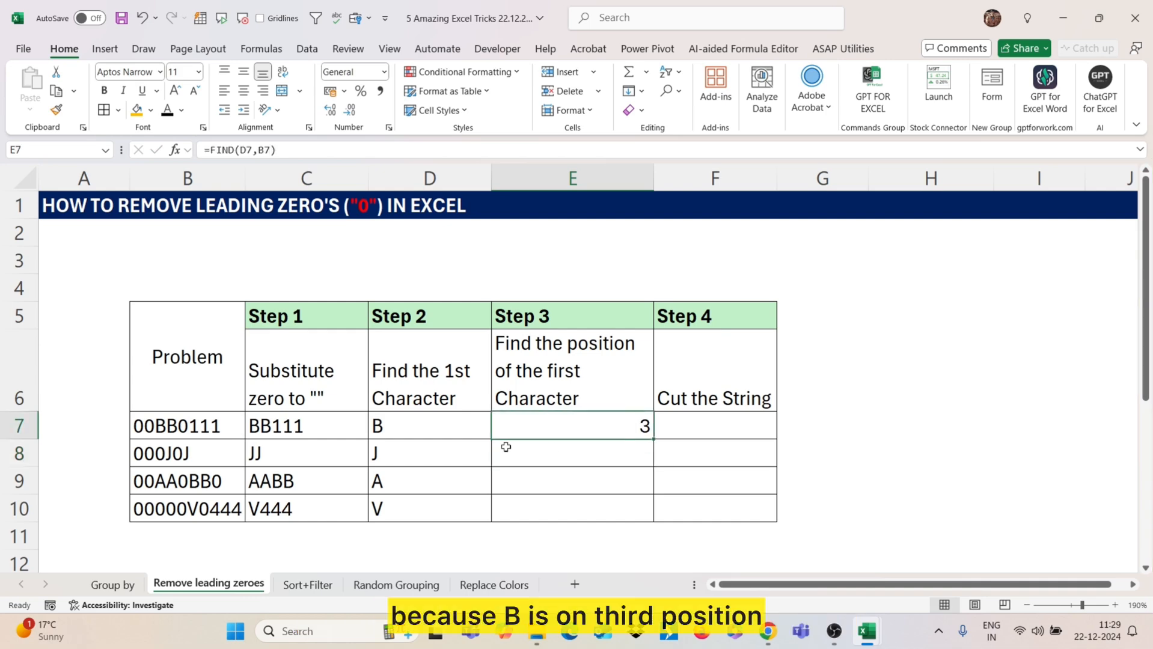
pyautogui.doubleClick(653, 439)
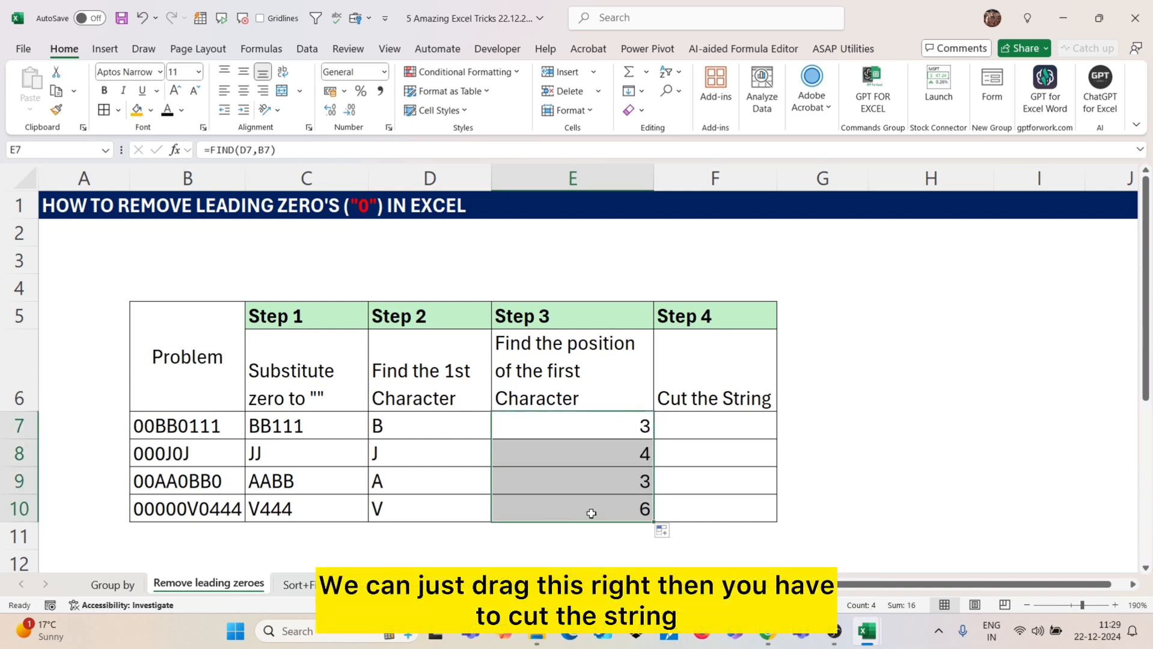
# Enter =MID(B7,E7,100) in F7 to cut off the leading zeros, and fill it down to F10.
pyautogui.click(756, 434)
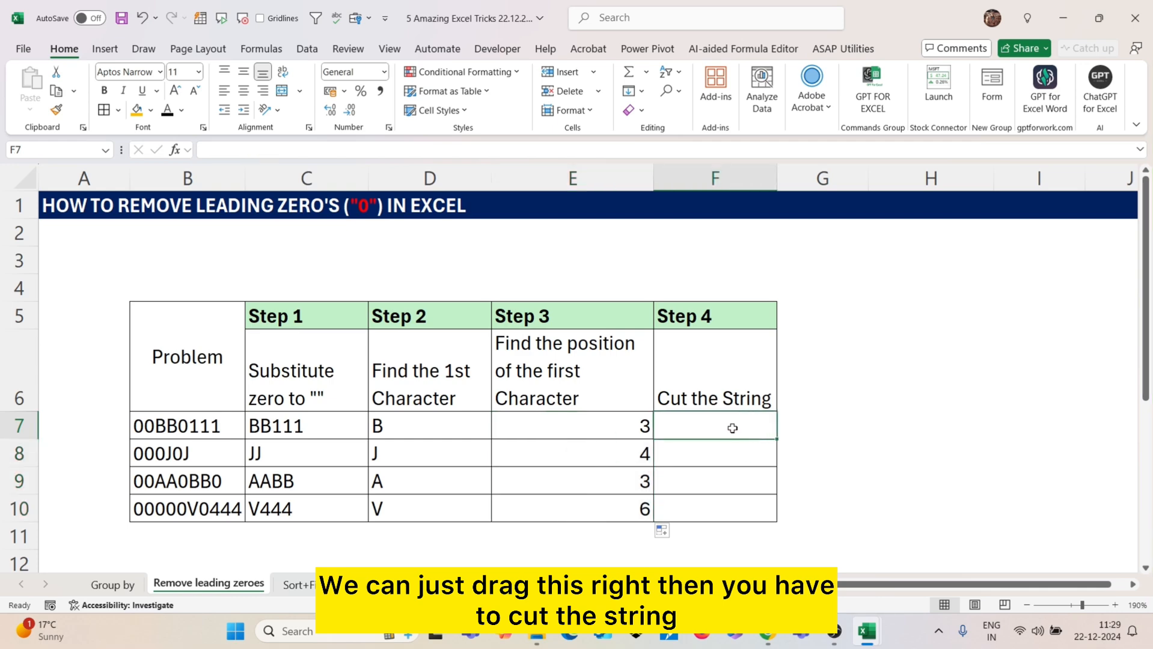
pyautogui.write('=')
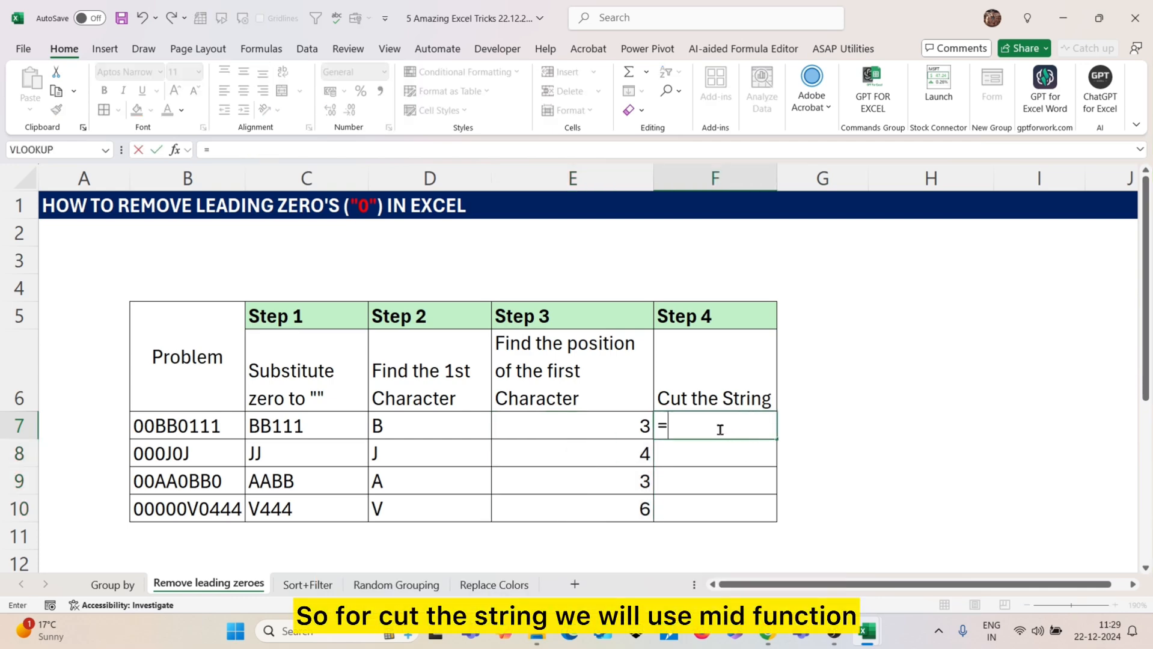
pyautogui.write('MID(')
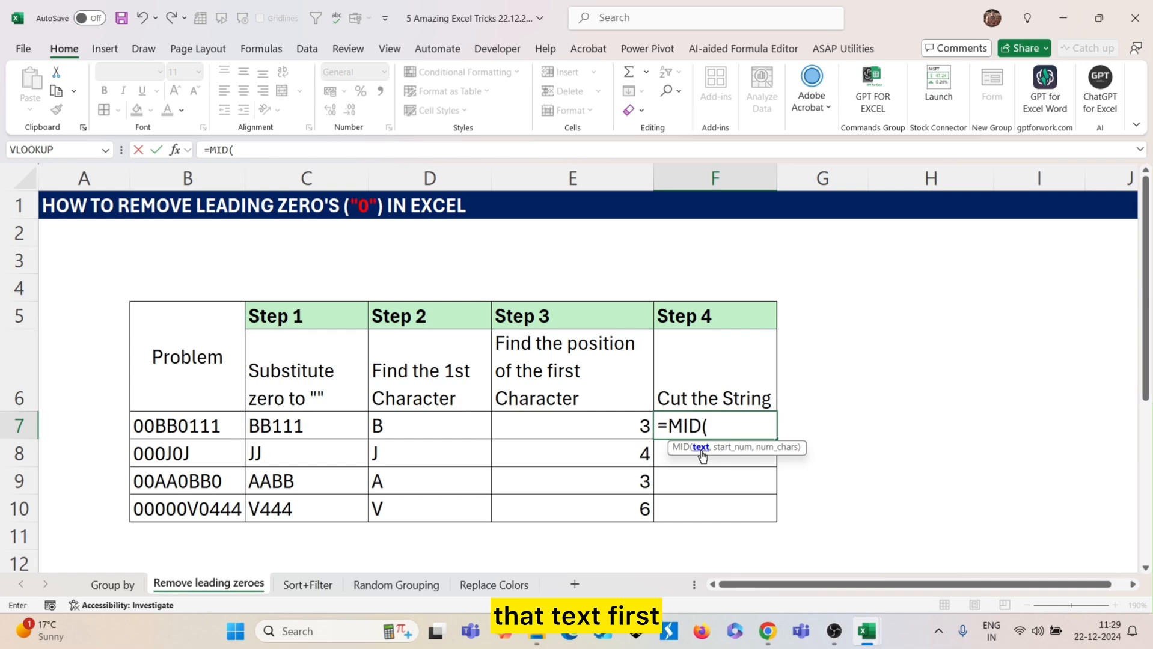
pyautogui.click(215, 415)
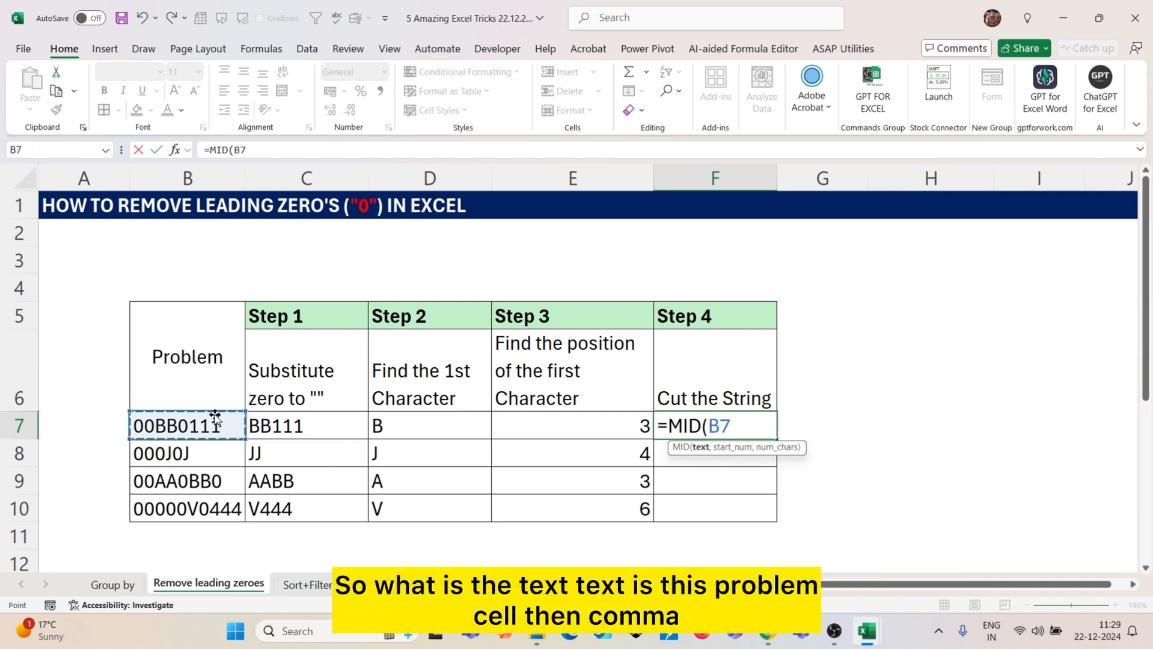
pyautogui.write(',')
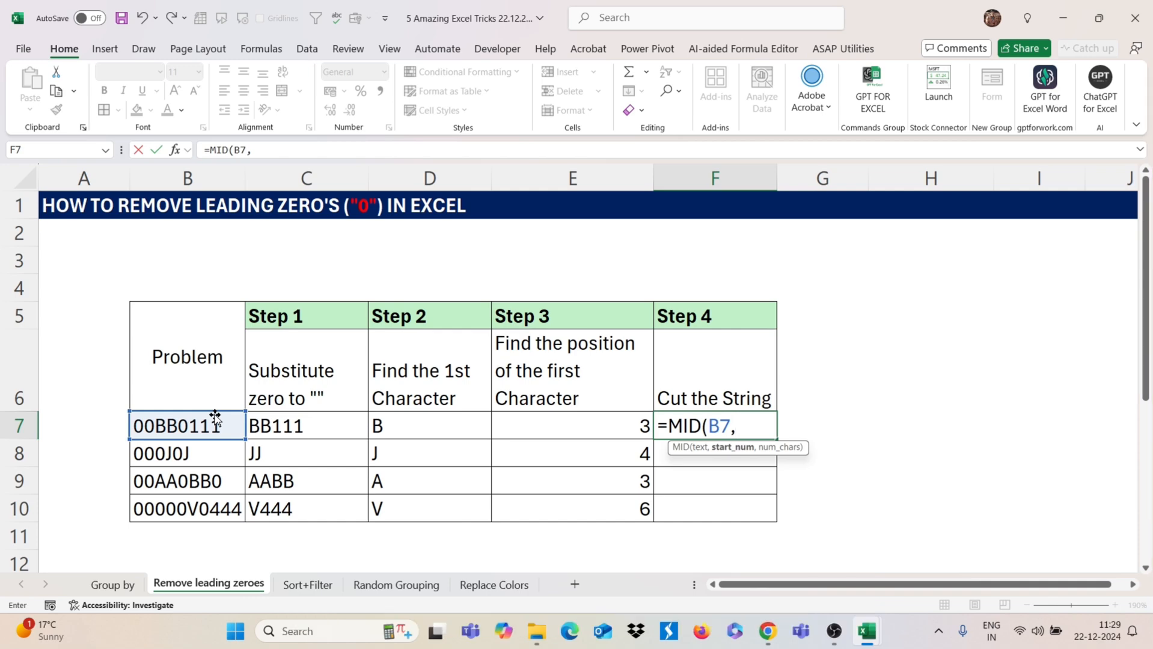
pyautogui.click(625, 427)
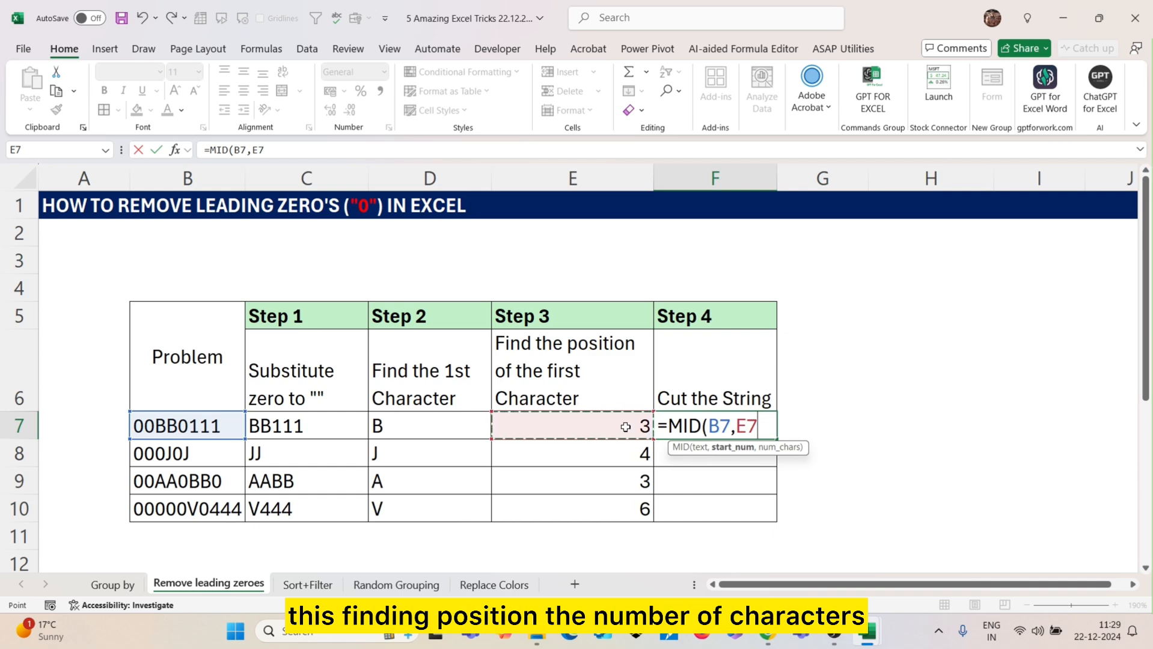
pyautogui.write(',1')
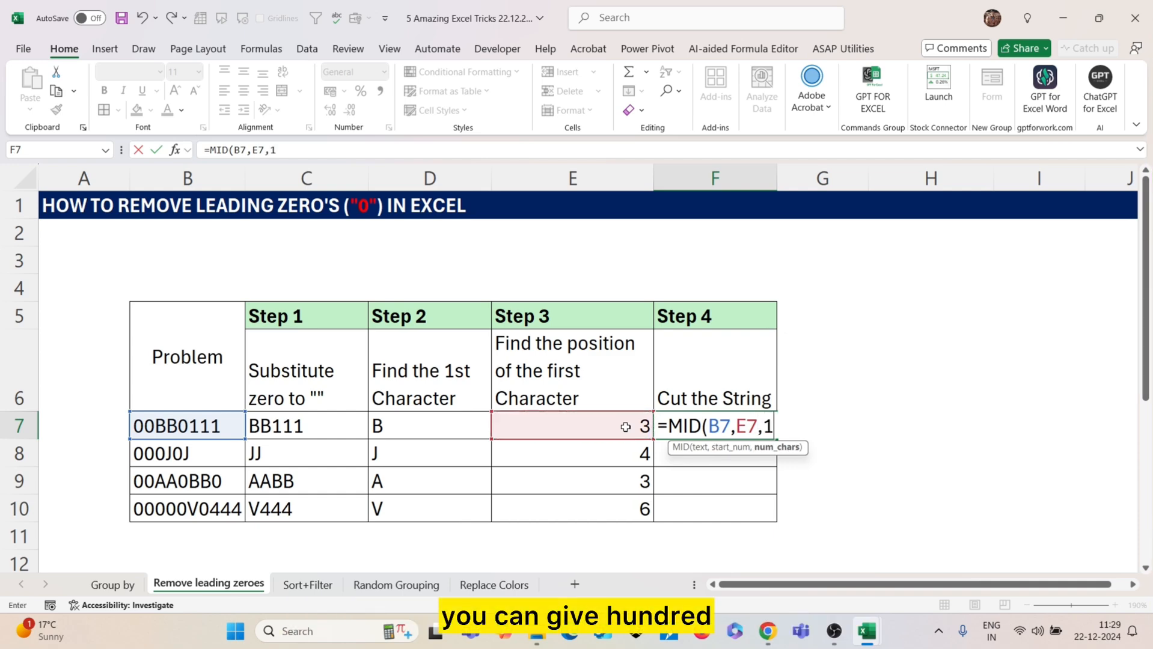
pyautogui.write('00)')
pyautogui.press('Return')
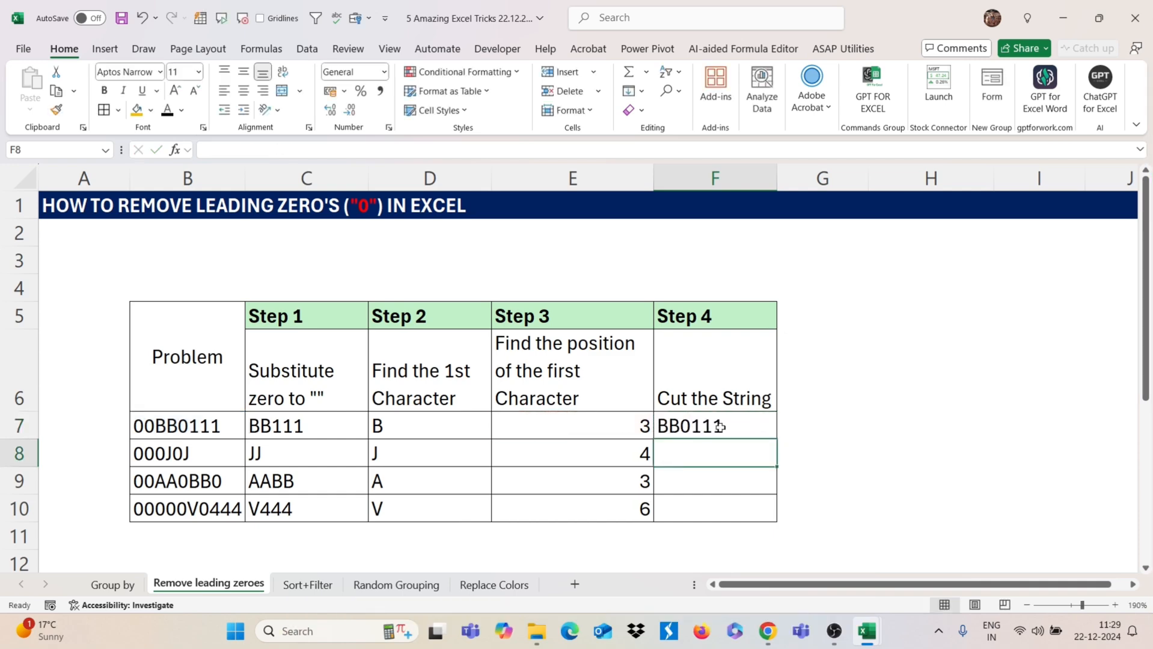
pyautogui.click(734, 427)
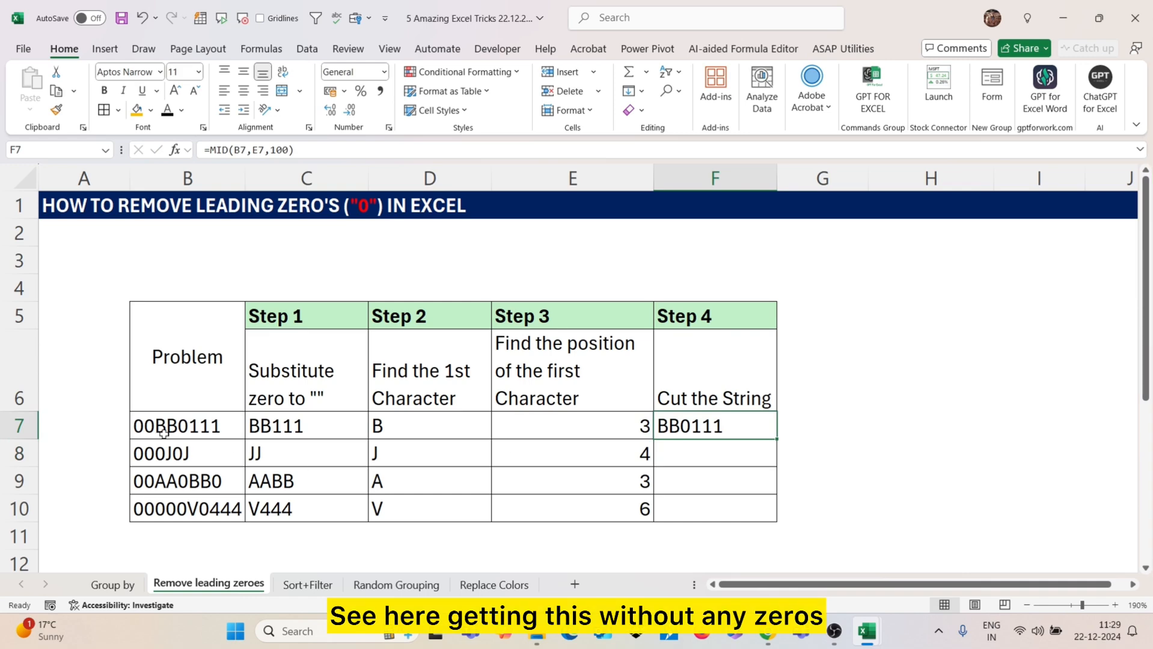
pyautogui.doubleClick(776, 439)
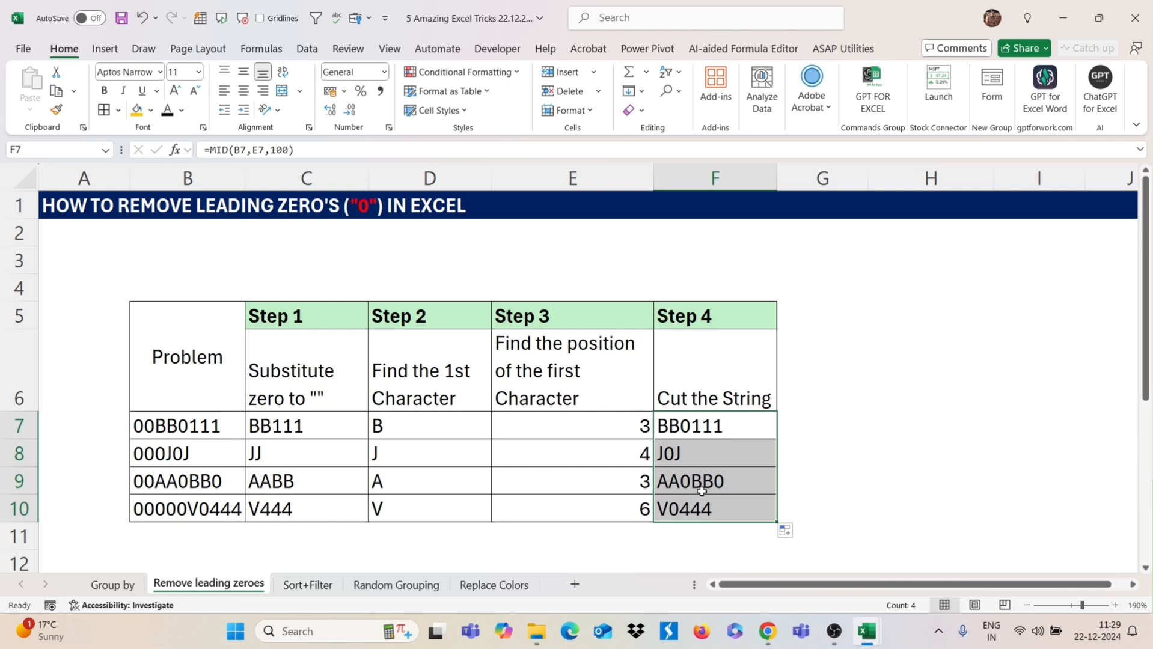
# On the Sort+Filter sheet, start a FILTER formula in I7 with the employee data B5:F26 as its array.
pyautogui.click(307, 584)
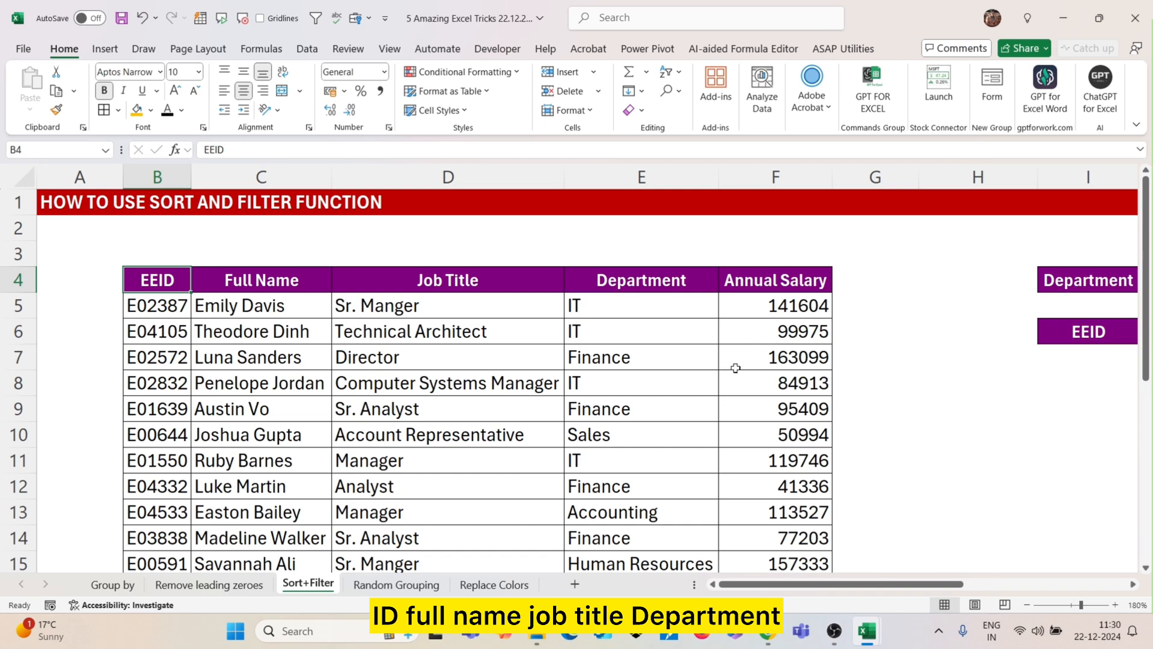
pyautogui.hscroll(4, 803, 332)
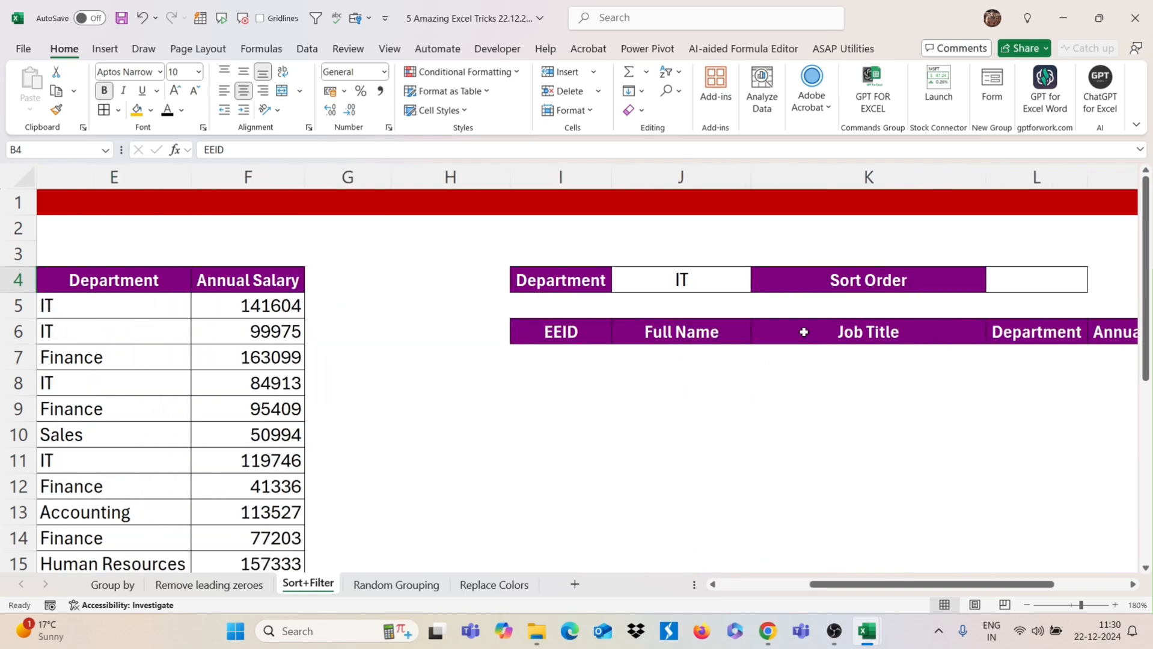
pyautogui.click(581, 359)
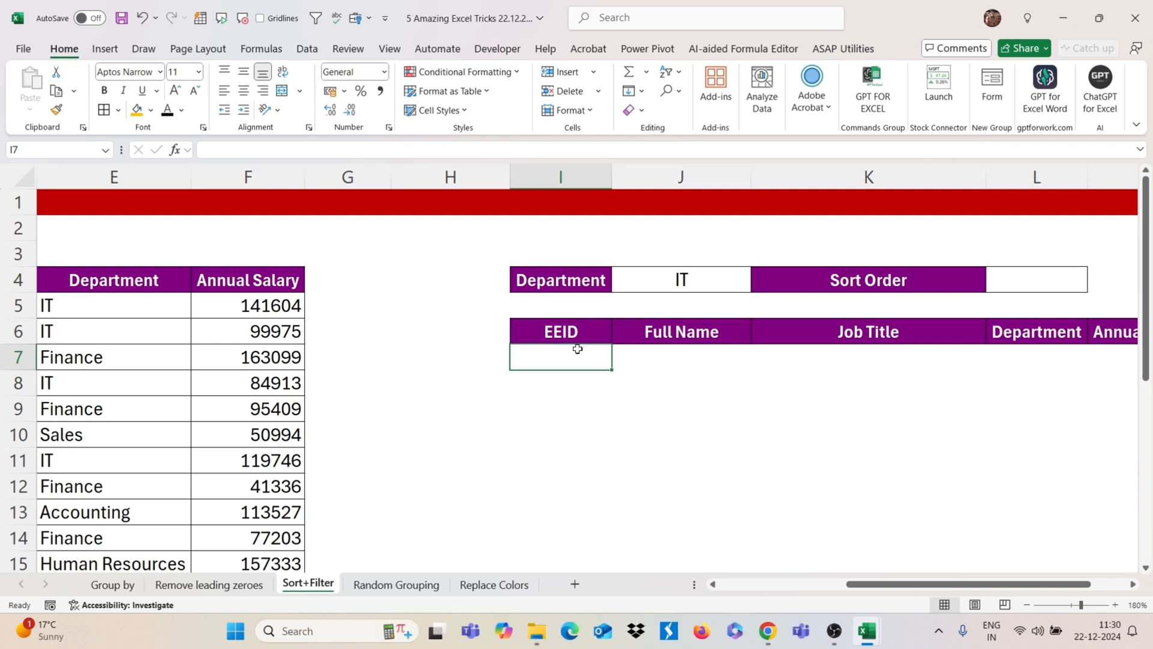
pyautogui.write('=')
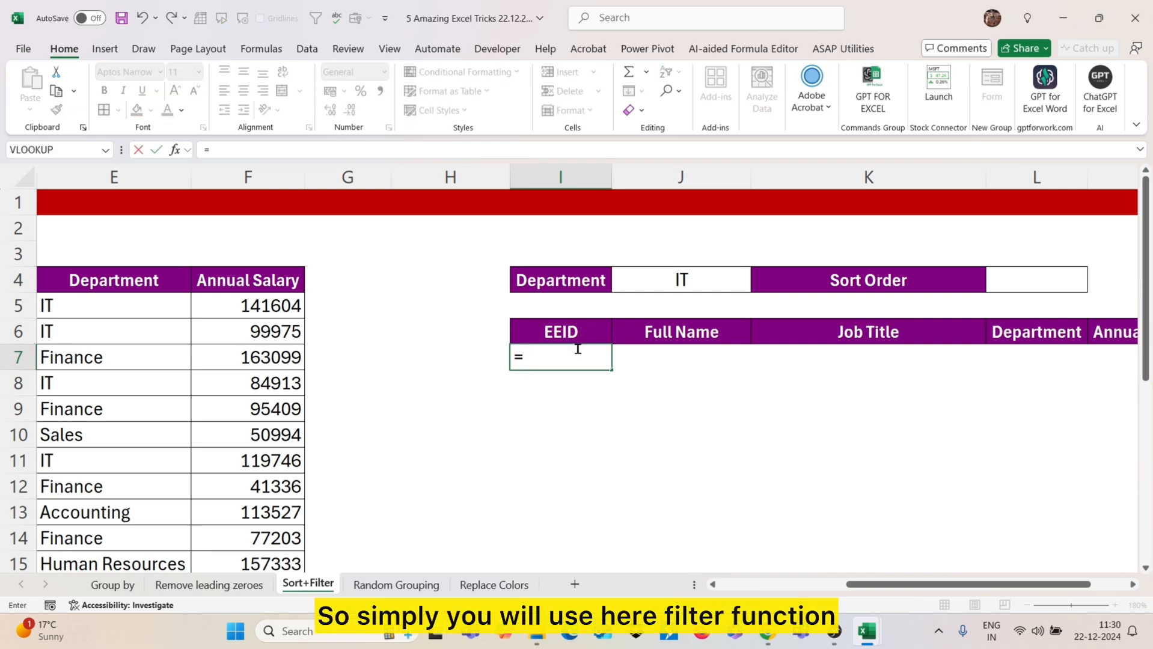
pyautogui.write('FILTER(')
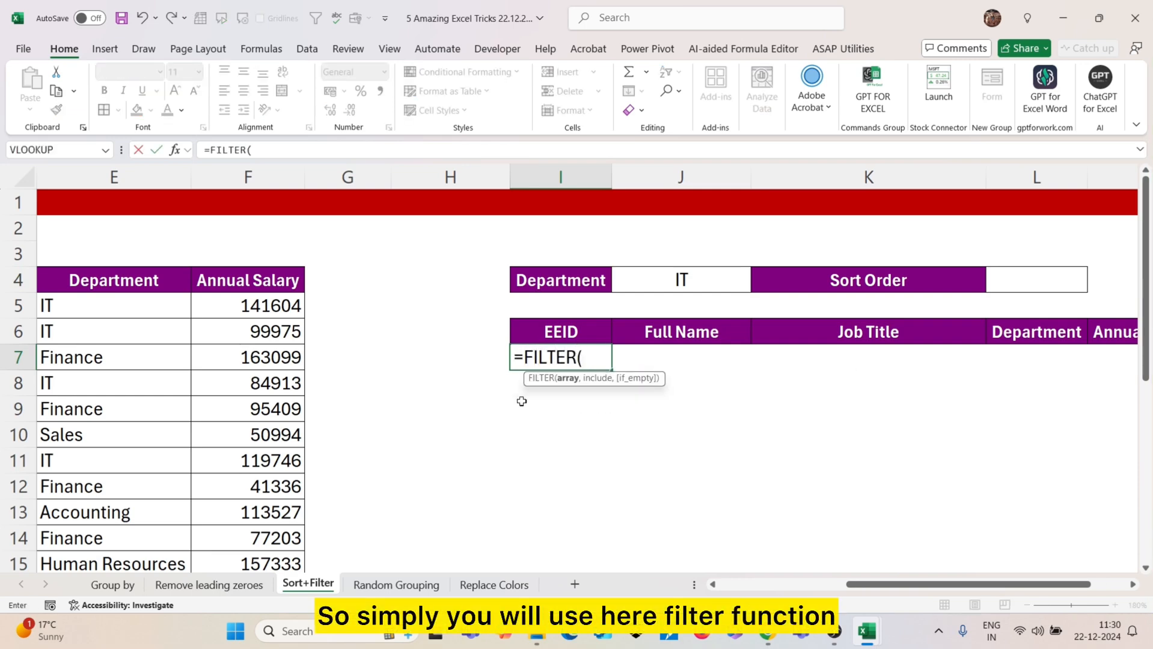
pyautogui.hscroll(-5, 427, 430)
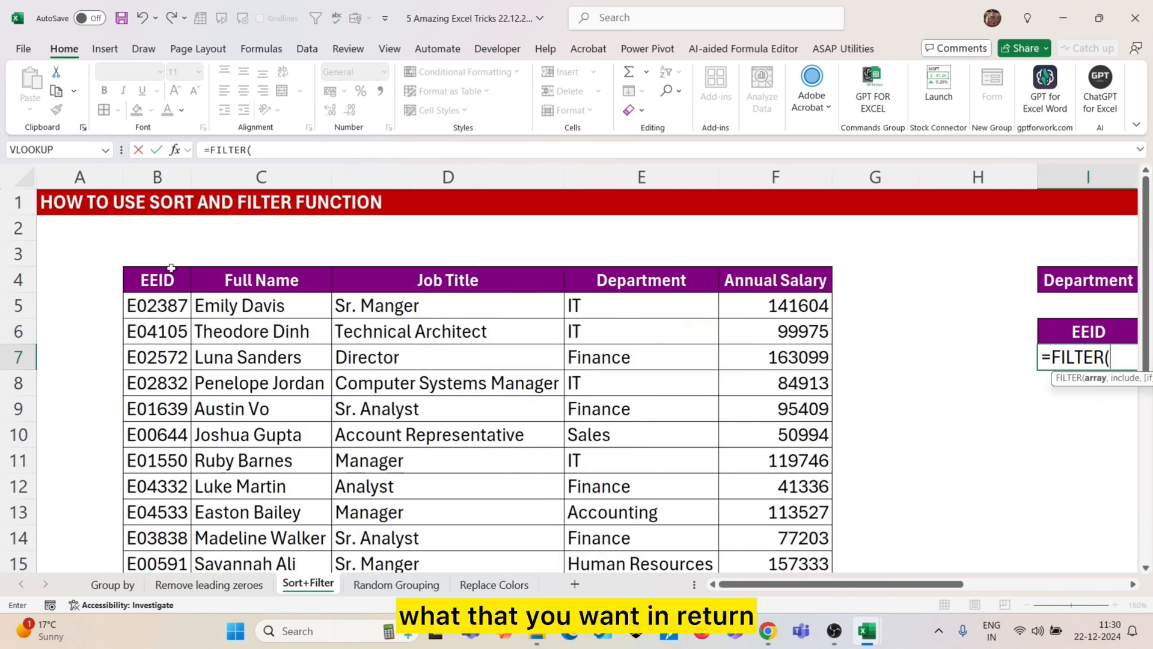
pyautogui.click(152, 307)
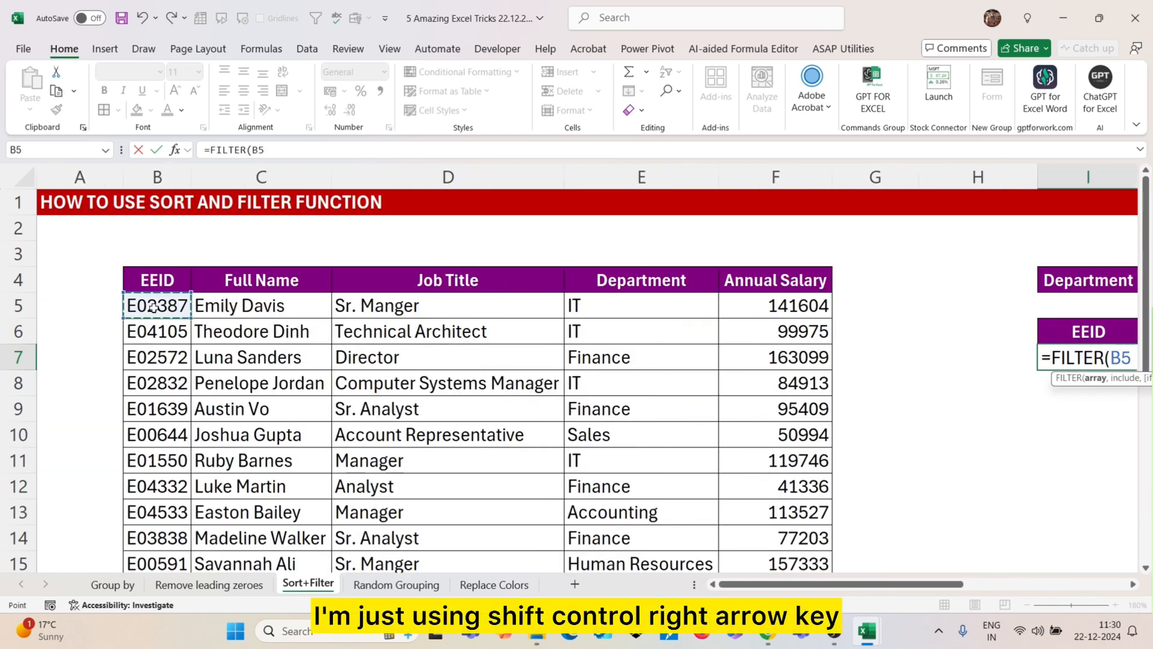
pyautogui.hotkey('ctrl', 'shift', 'Right')
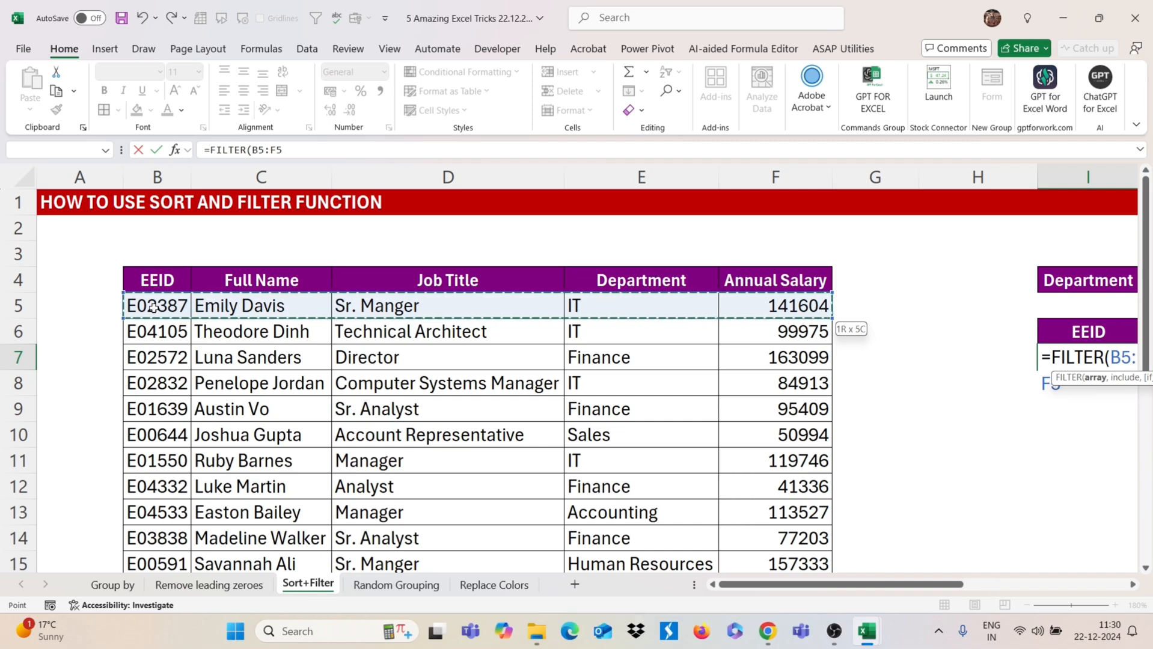
pyautogui.hotkey('ctrl', 'shift', 'Down')
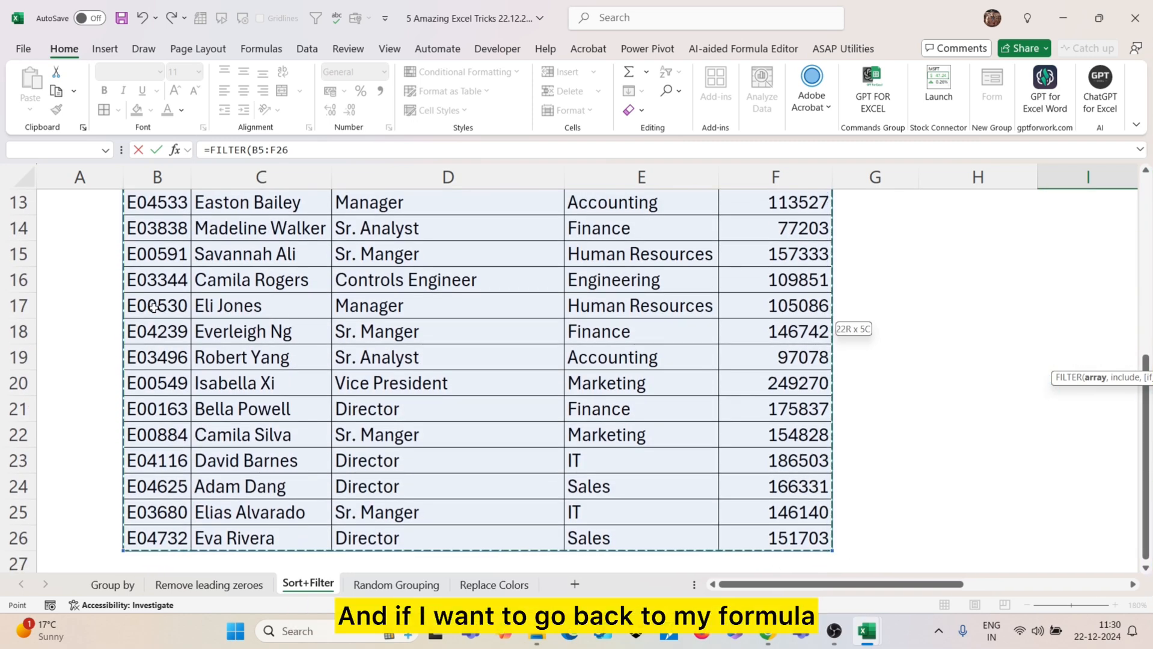
pyautogui.hotkey('ctrl', 'BackSpace')
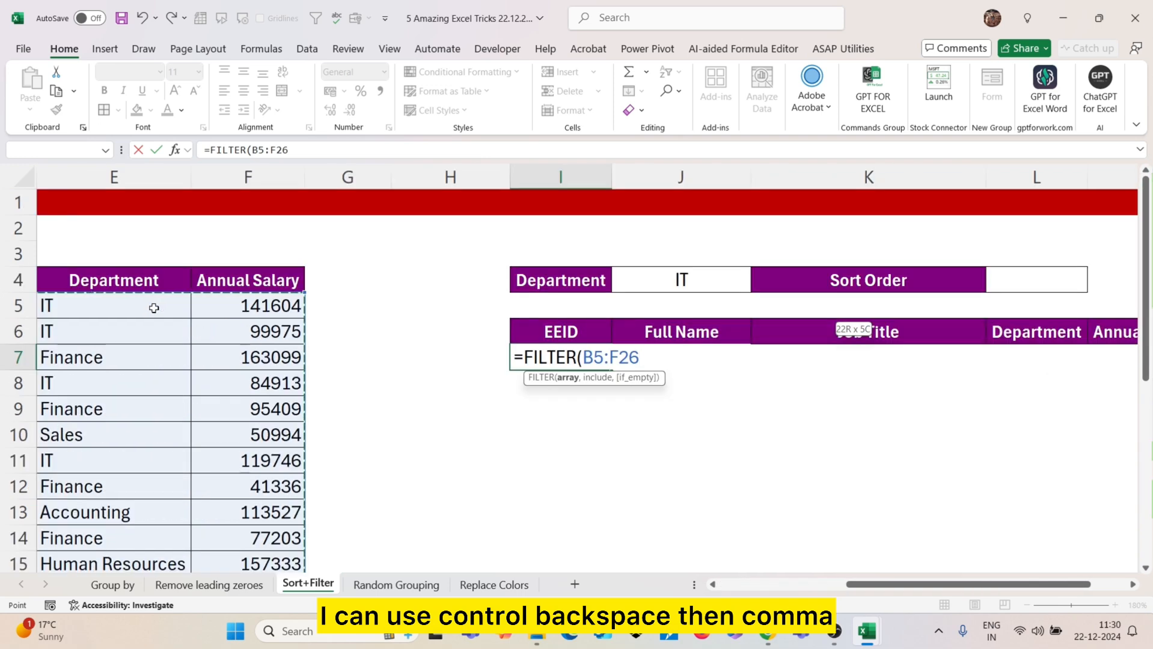
pyautogui.write(',')
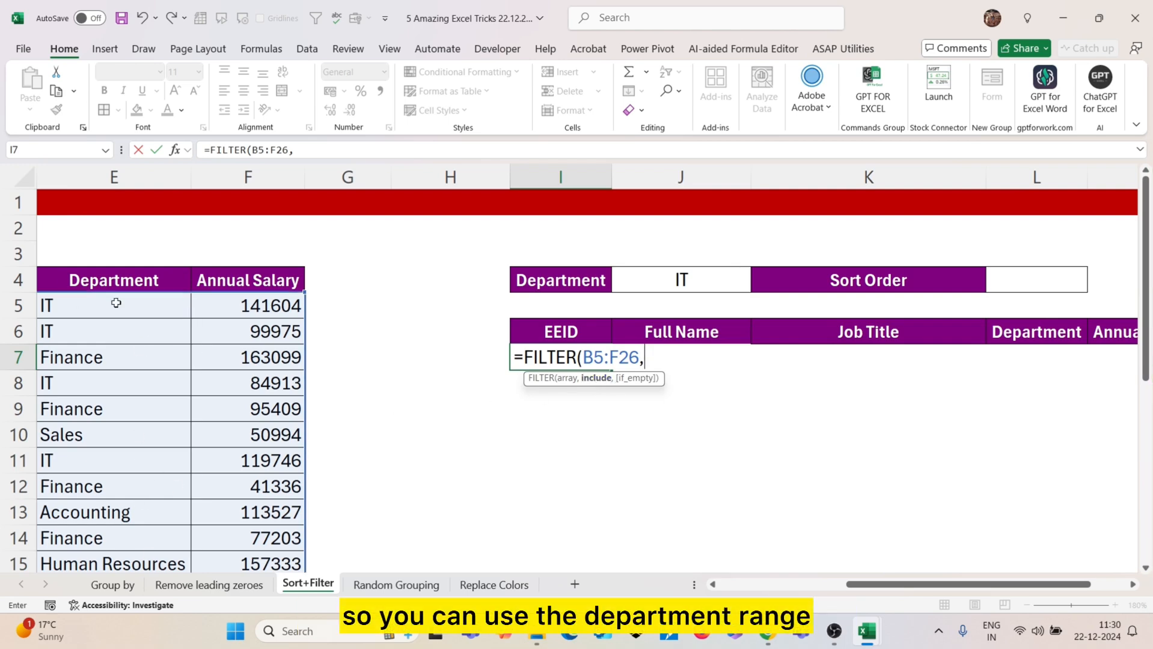
# Complete the I7 formula as =FILTER(B5:F26,E5:E26=J4) to list only the employees of the department chosen in J4.
pyautogui.click(142, 310)
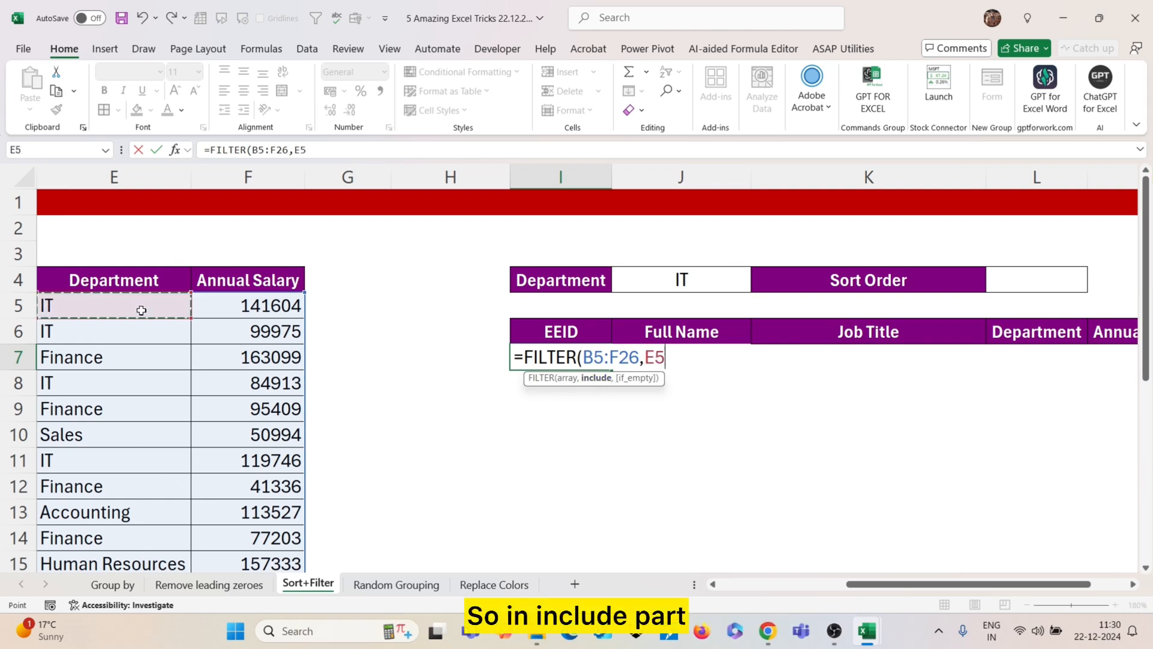
pyautogui.hscroll(-3, 142, 310)
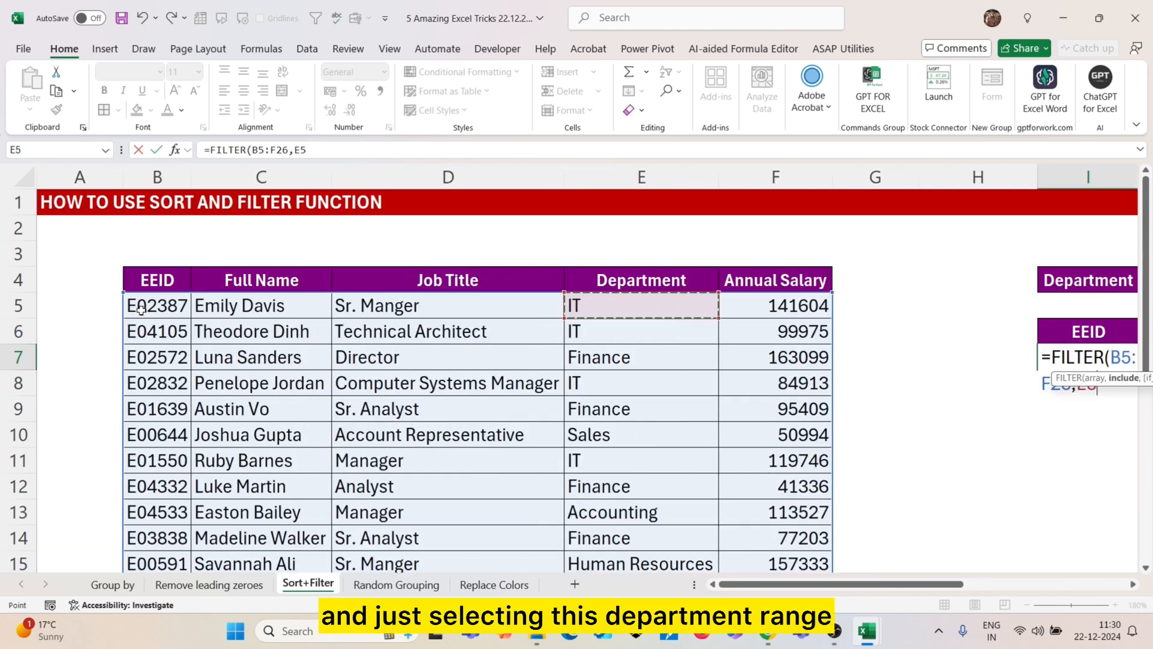
pyautogui.hotkey('ctrl', 'shift', 'Down')
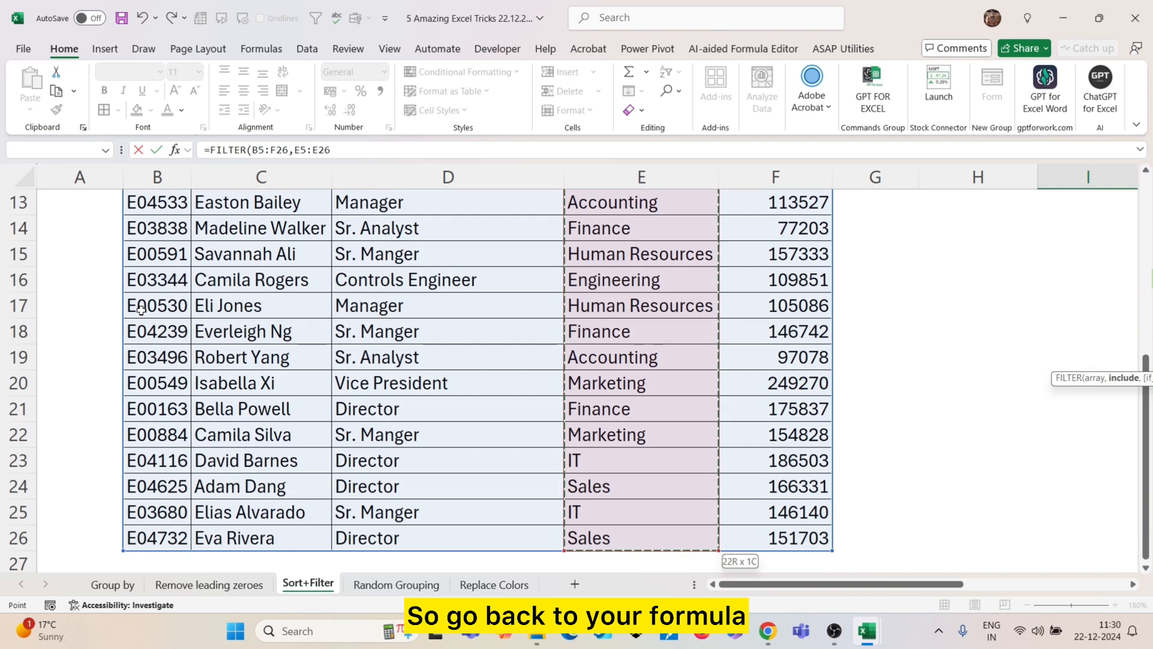
pyautogui.hotkey('ctrl', 'BackSpace')
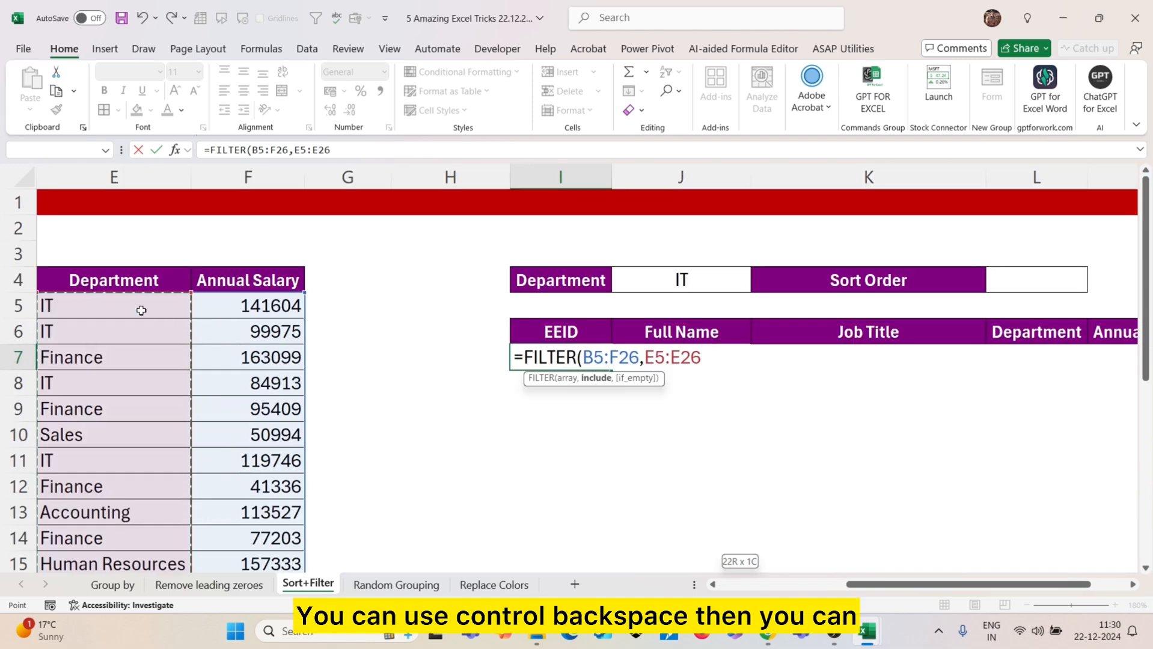
pyautogui.write('=')
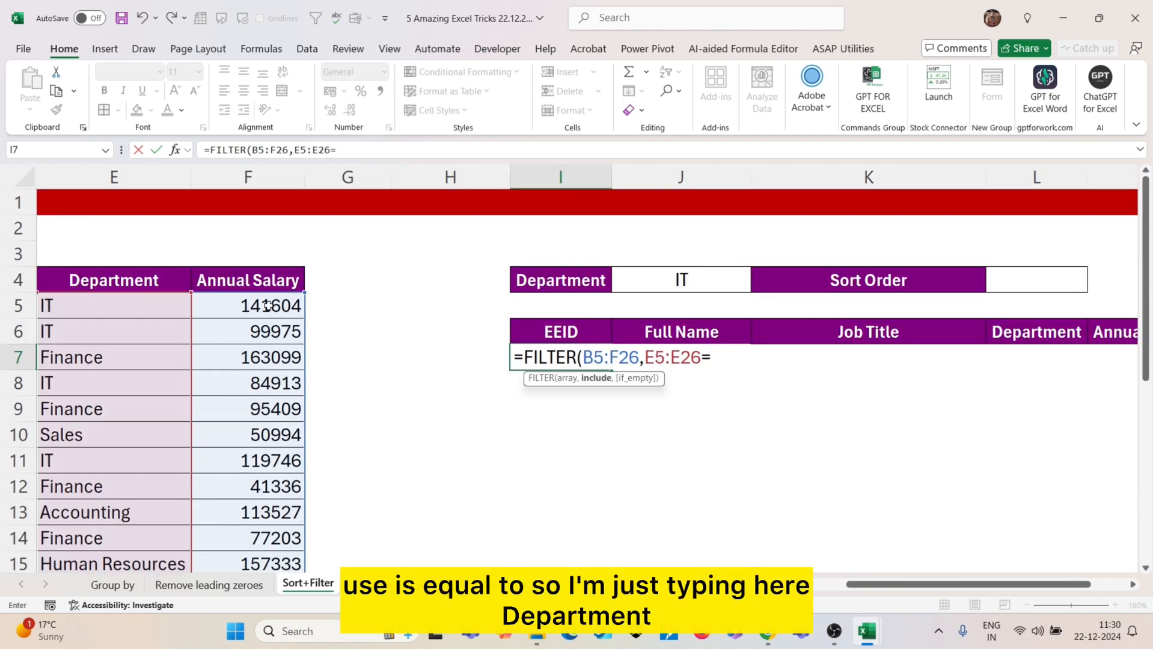
pyautogui.click(689, 282)
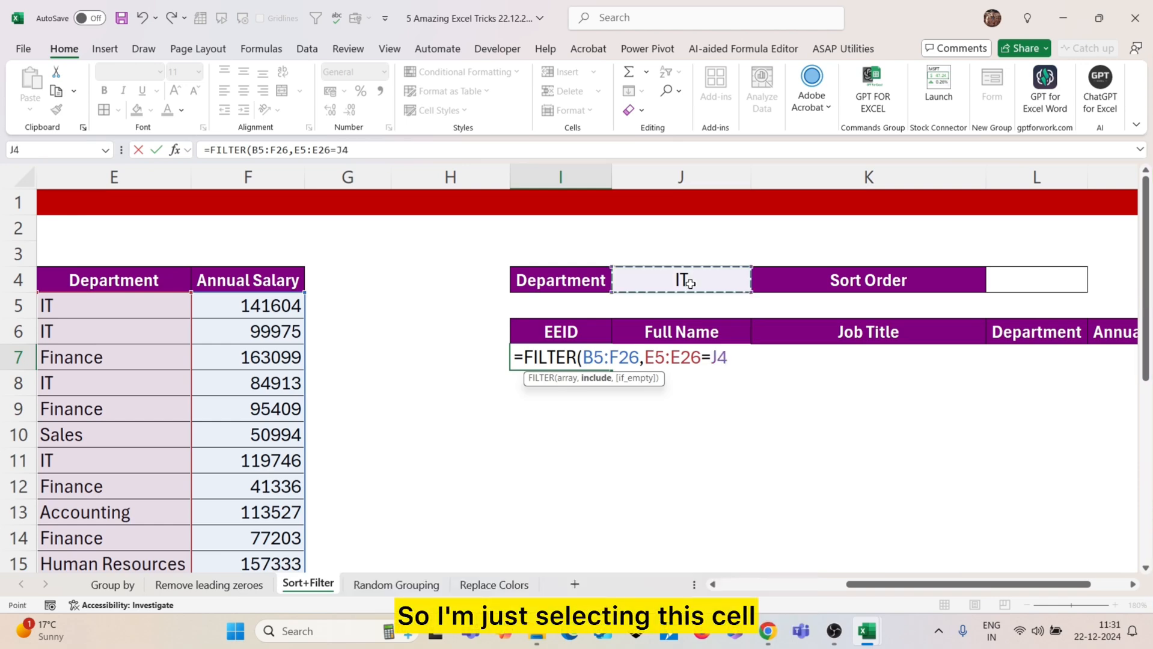
pyautogui.write(')')
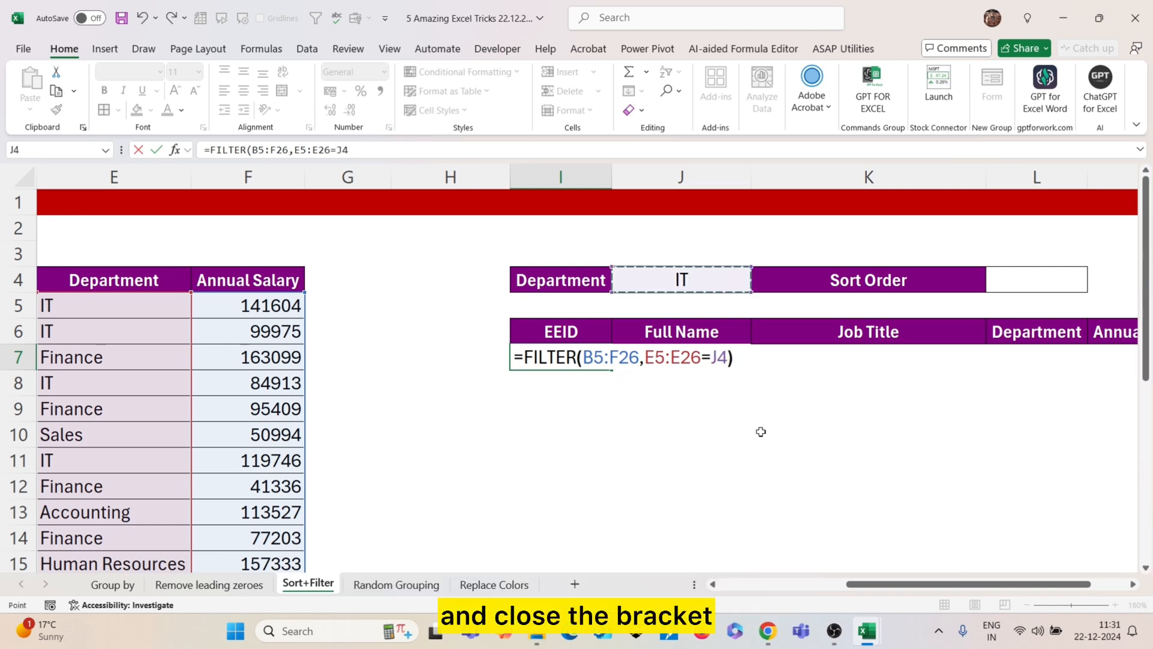
pyautogui.press('Return')
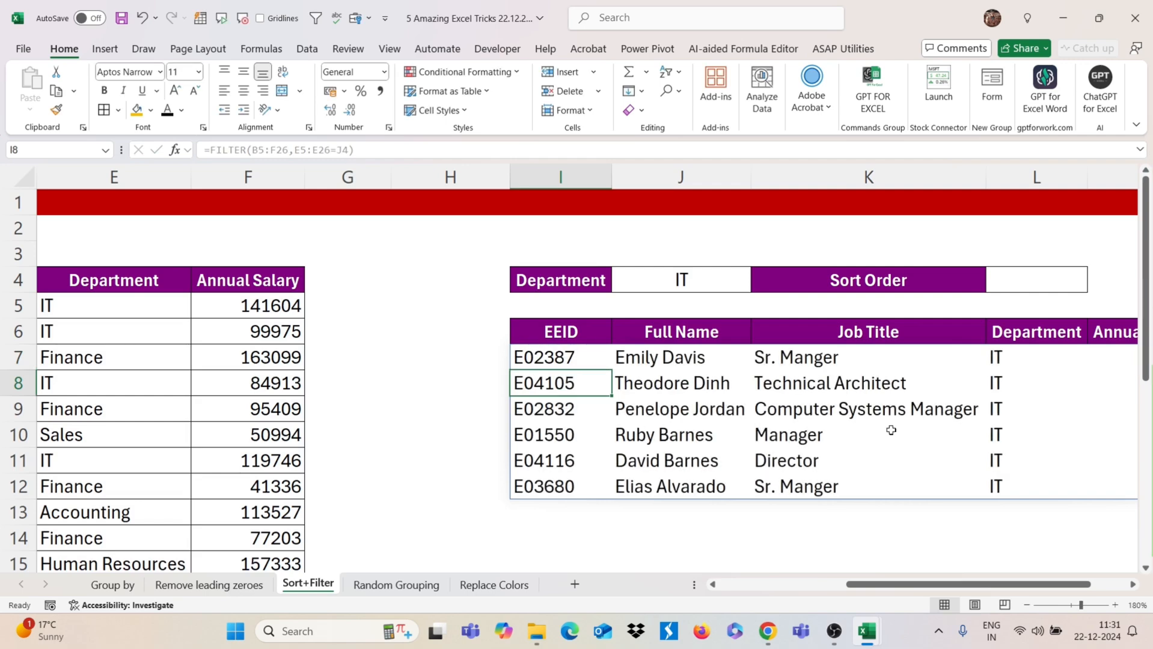
# Wrap the I7 formula in SORT with index 5 and order from L4: =SORT(FILTER(B5:F26,E5:E26=J4),5,L4).
pyautogui.hscroll(2, 890, 430)
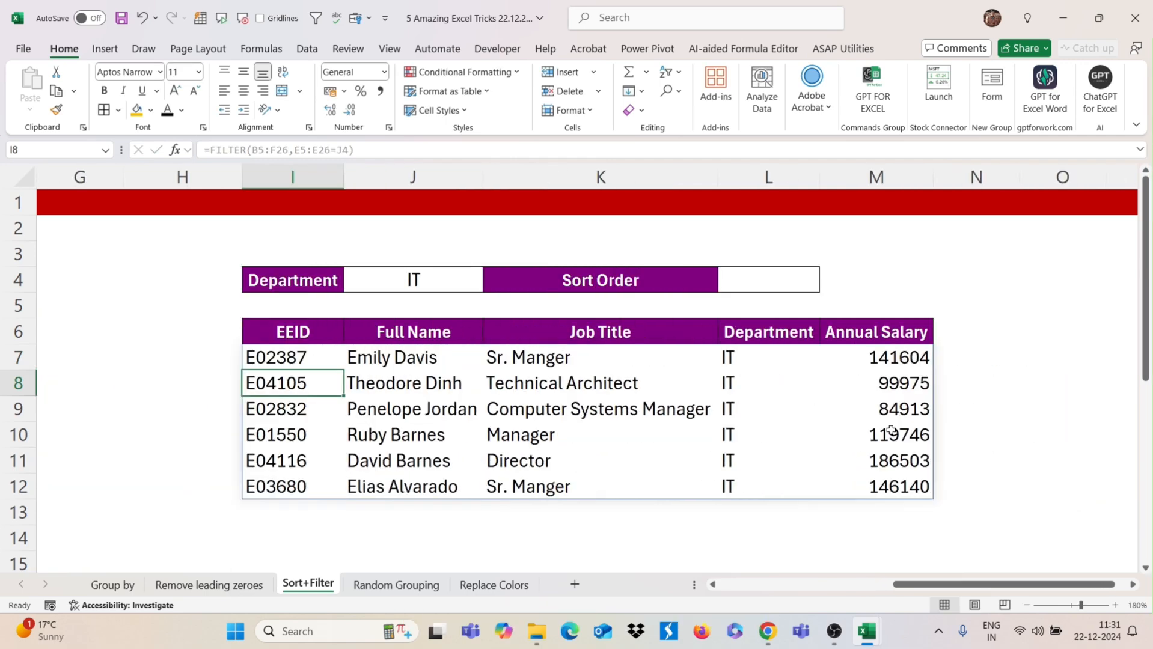
pyautogui.click(286, 355)
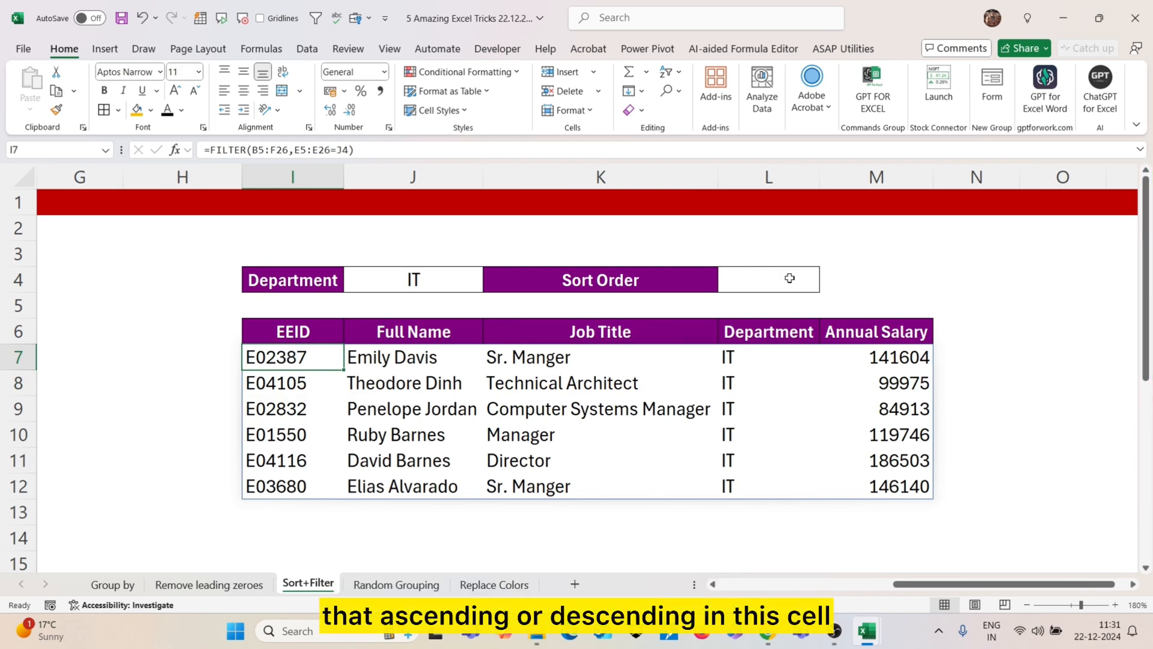
pyautogui.doubleClick(281, 351)
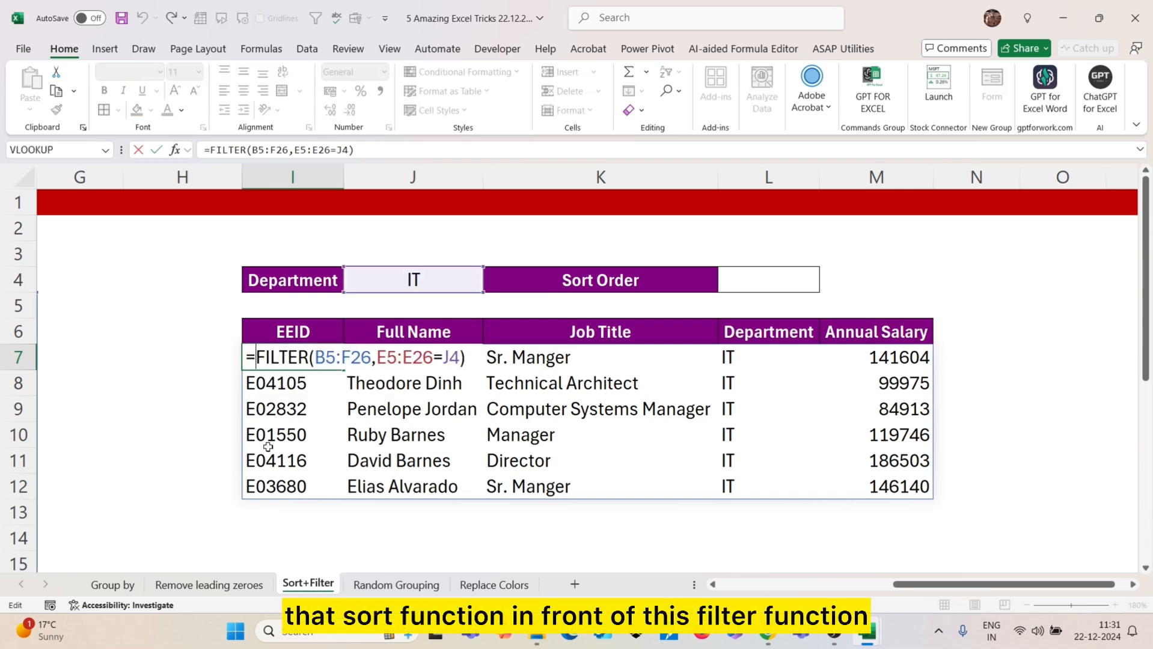
pyautogui.write('SORT(')
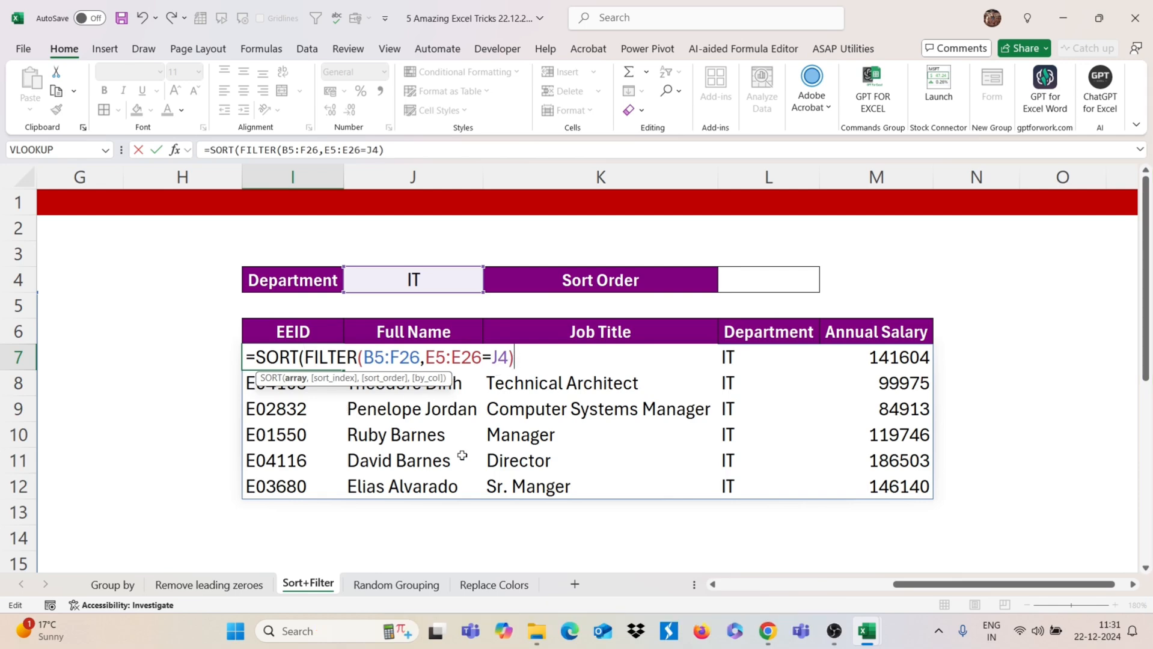
pyautogui.write(',5')
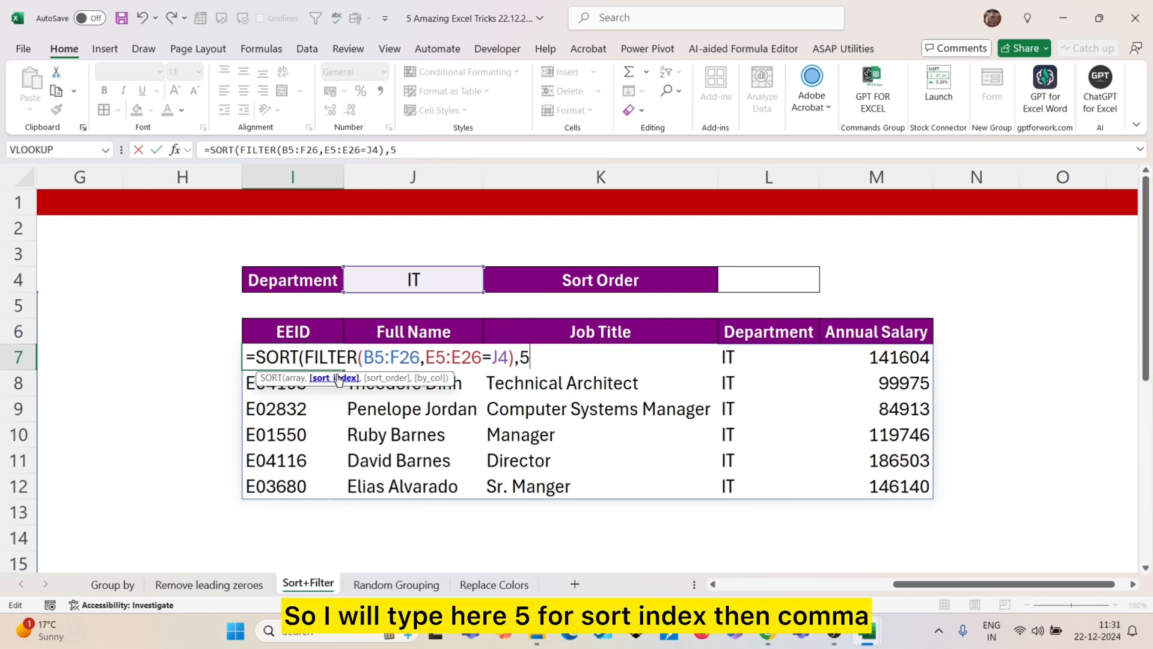
pyautogui.write(',')
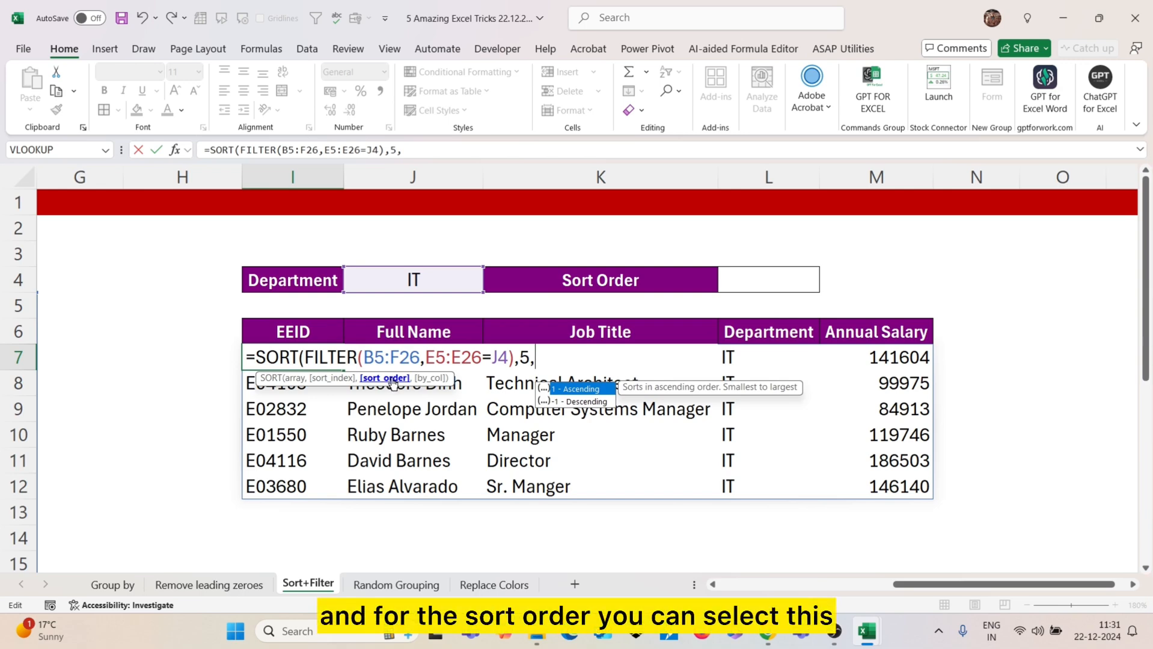
pyautogui.click(759, 272)
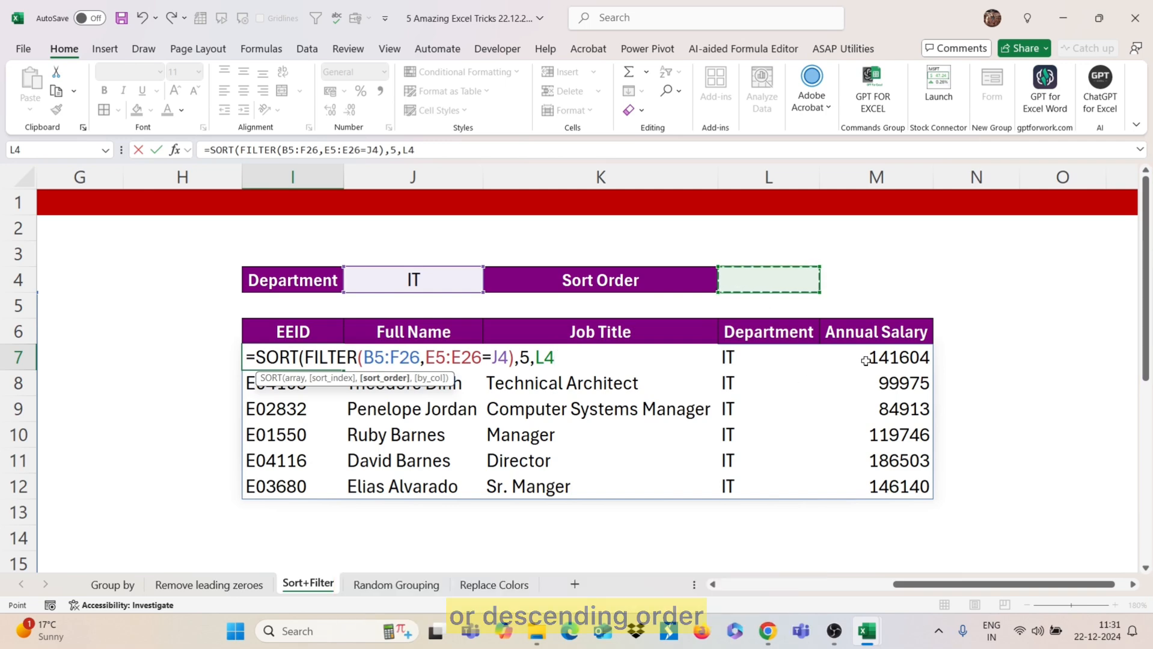
pyautogui.press('Return')
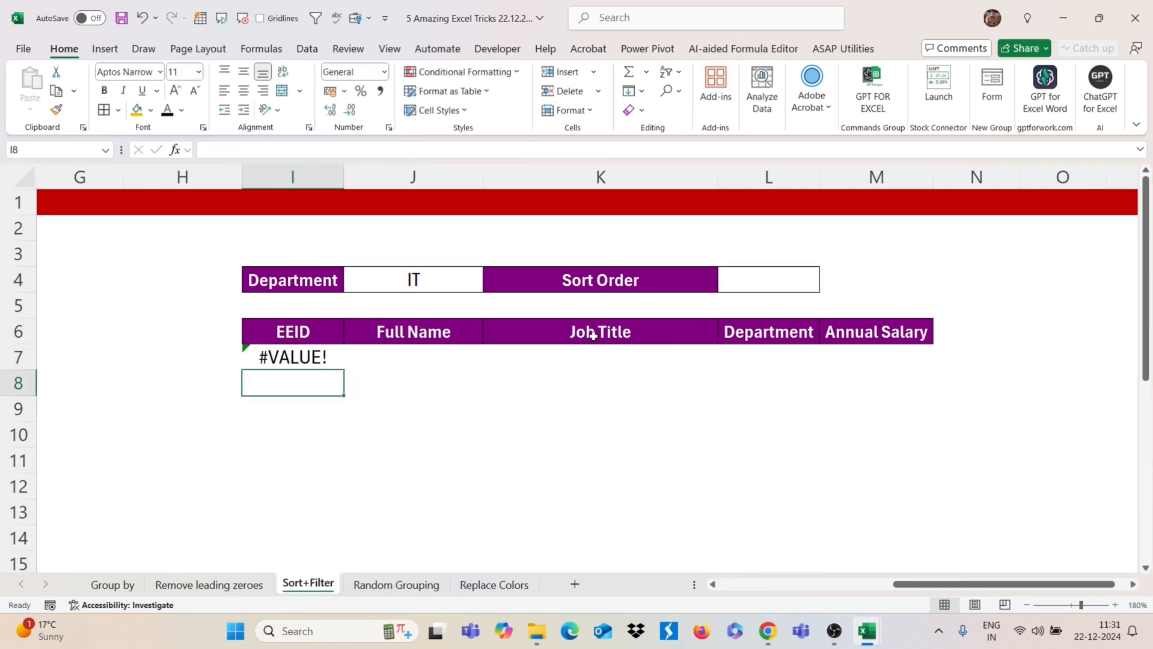
# Set the Sort Order in L4 to 1 for ascending, followed by -1 for descending salaries.
pyautogui.click(305, 357)
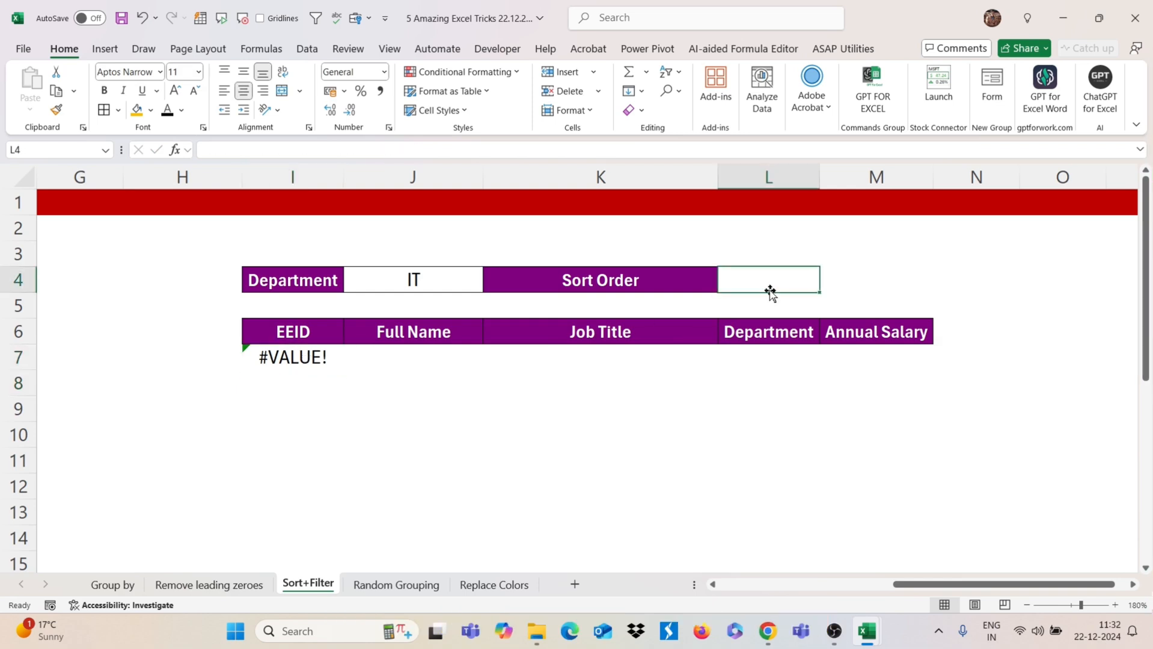
pyautogui.press('Return')
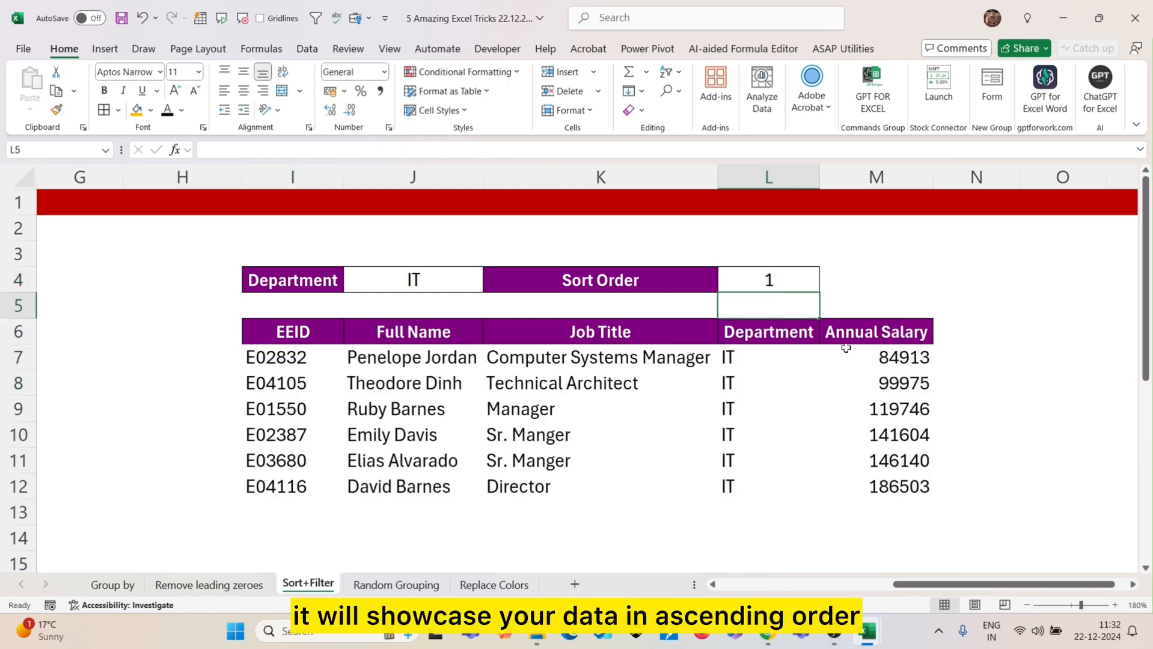
pyautogui.click(781, 283)
pyautogui.write('-1')
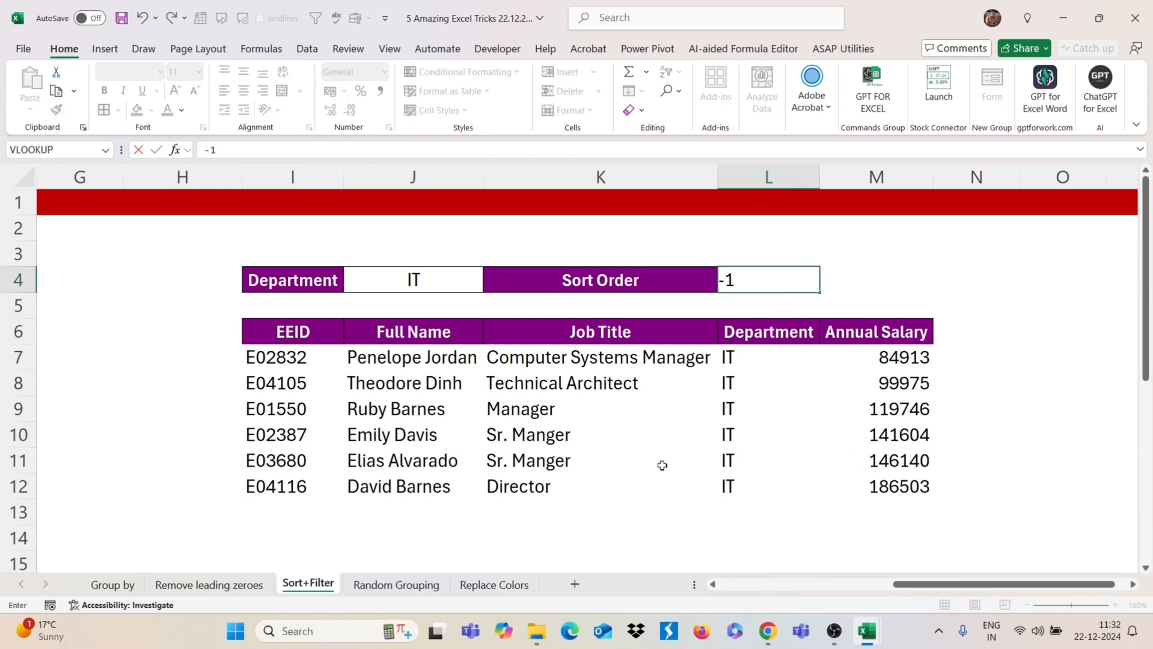
pyautogui.press('Return')
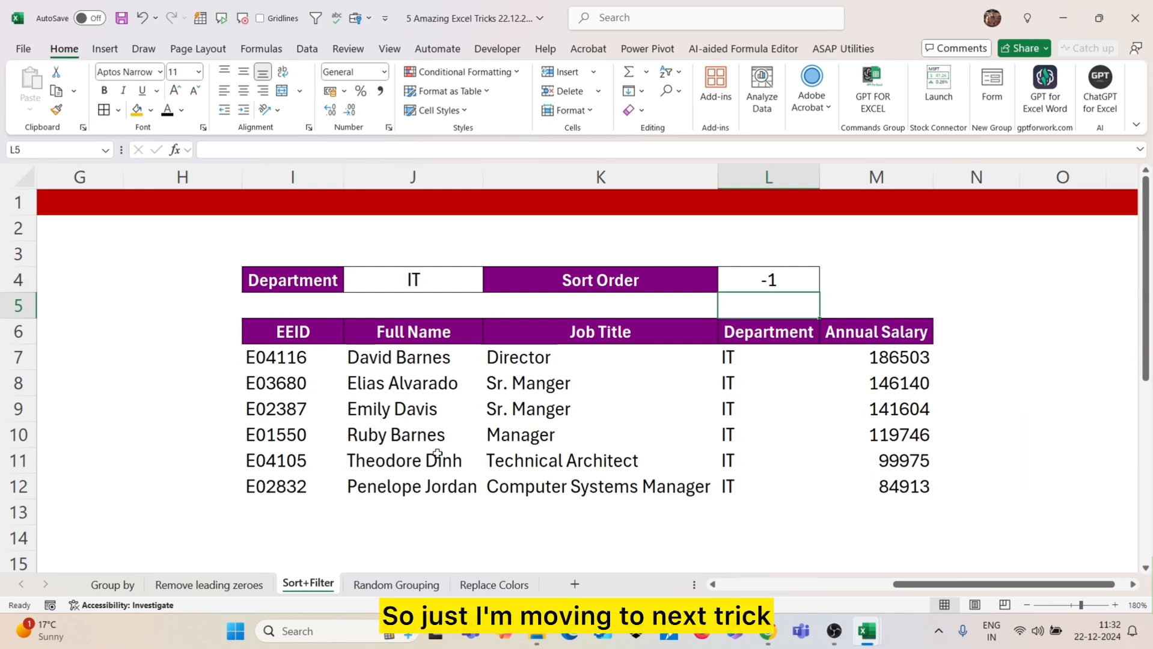
# On the Random Grouping sheet, clear the names in E5:H7 under the four group headings.
pyautogui.click(378, 583)
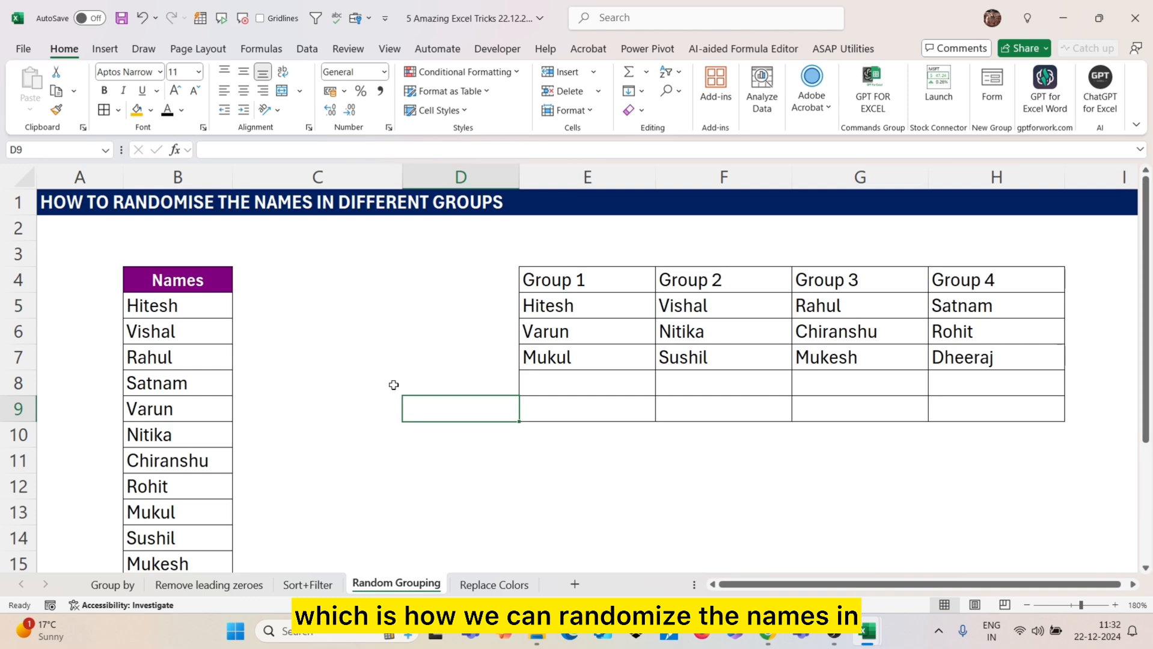
pyautogui.click(583, 304)
pyautogui.press('Delete')
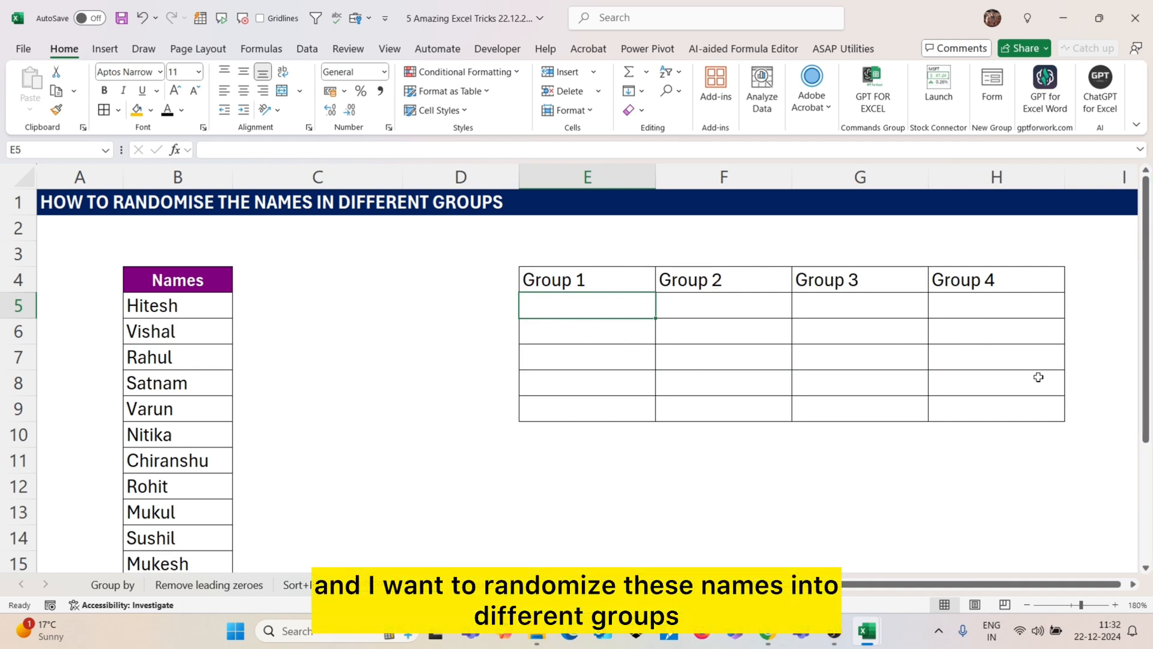
# Try moving names by hand from the Names list into the group cells, and undo the move.
pyautogui.click(169, 336)
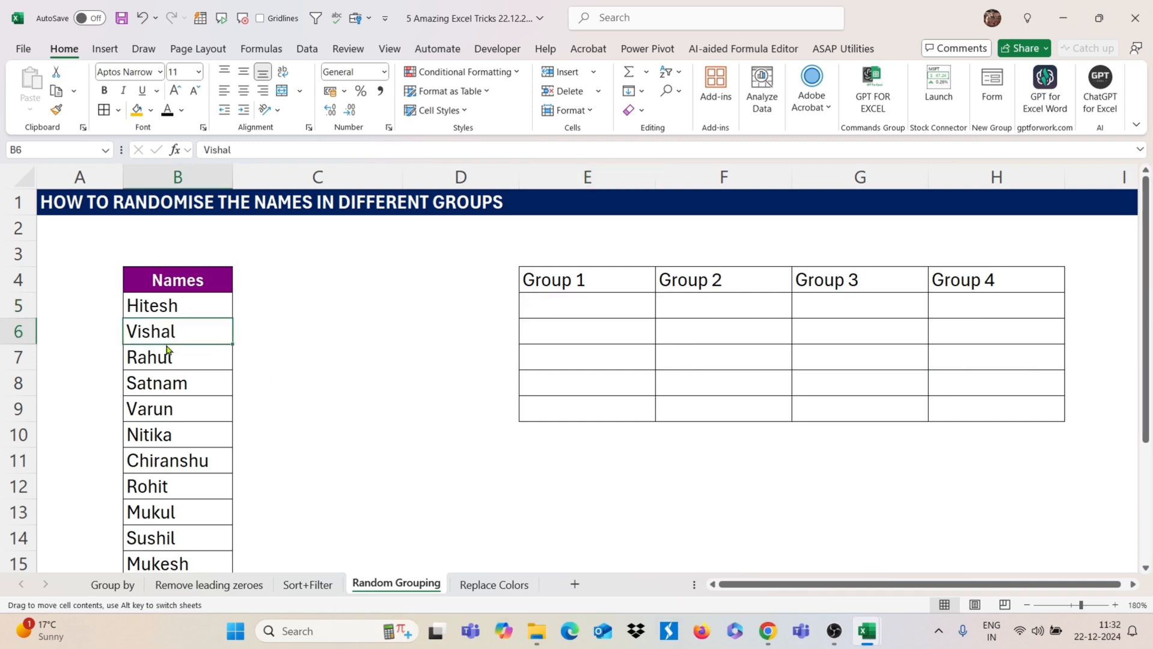
pyautogui.moveTo(166, 344); pyautogui.dragTo(576, 302)
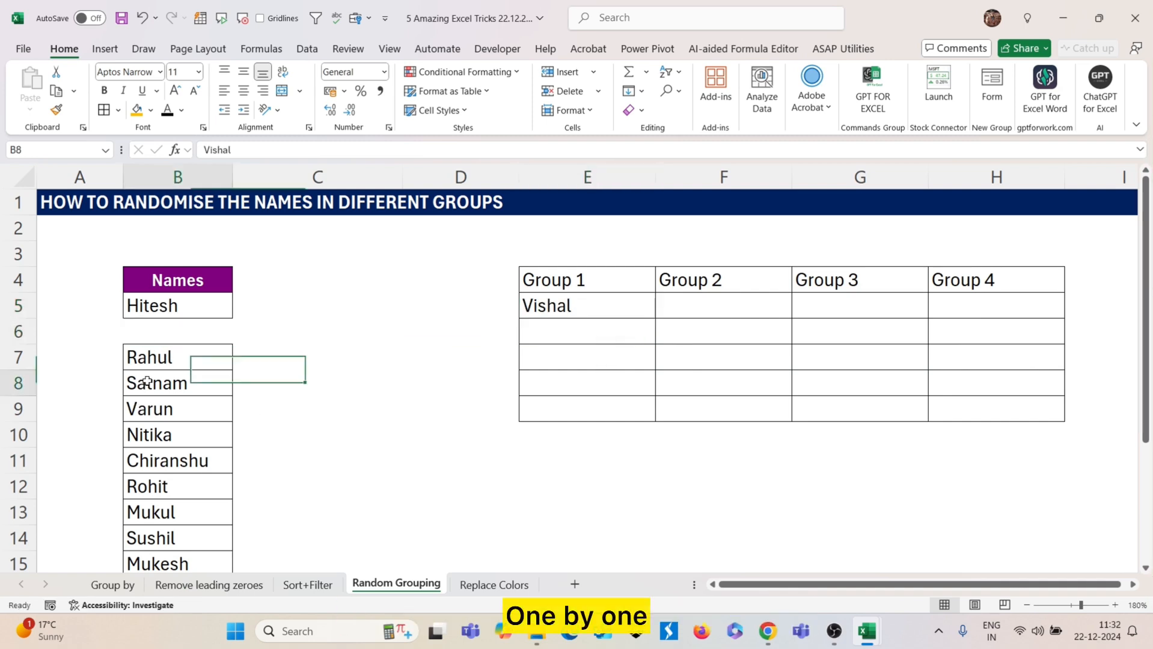
pyautogui.moveTo(146, 381); pyautogui.dragTo(666, 326)
pyautogui.hotkey('ctrl', 'z')
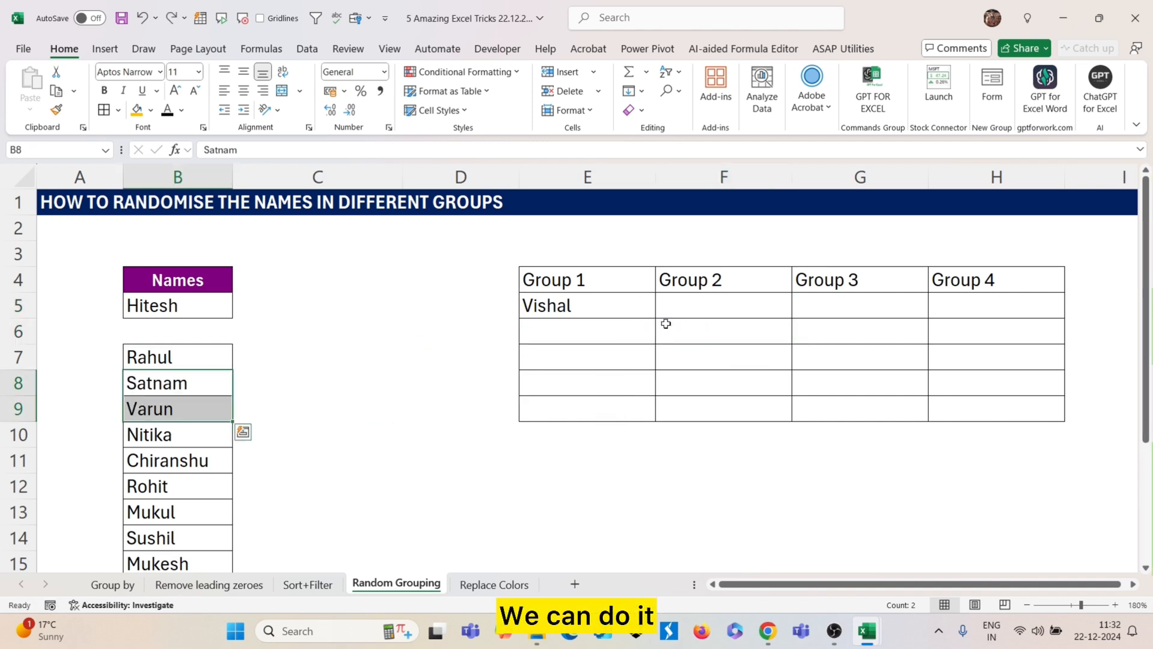
pyautogui.hotkey('ctrl', 'z')
# Enter =WRAPROWS(B5:B16,3) in E5 to spread the names list across the group columns.
pyautogui.click(595, 312)
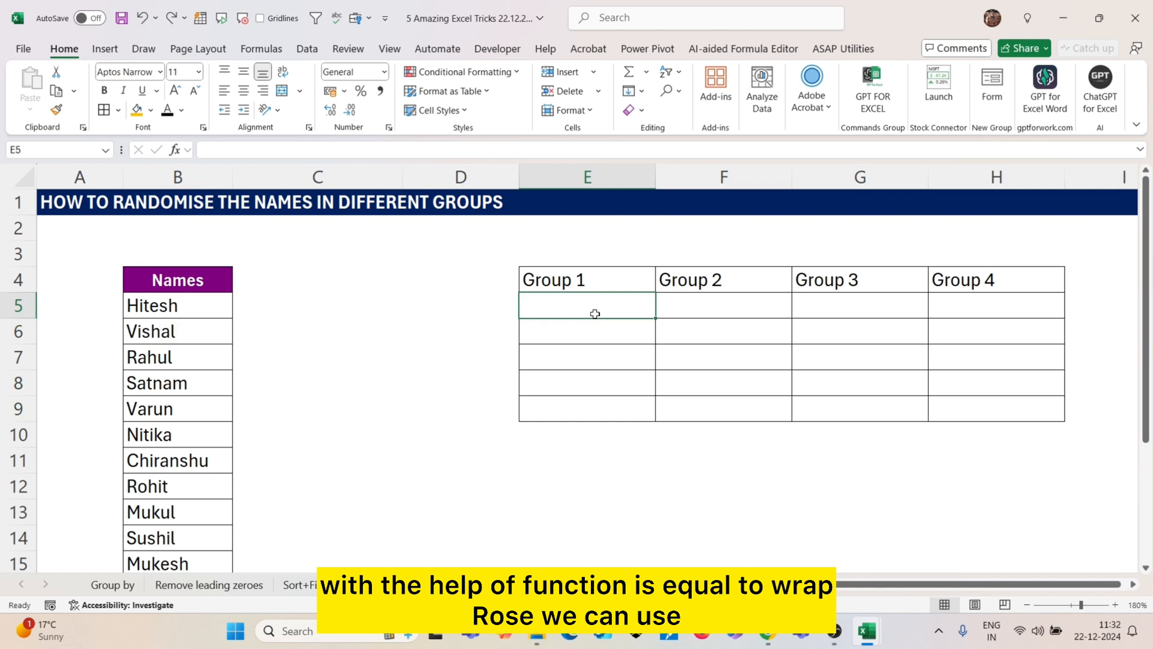
pyautogui.write('=WRAP')
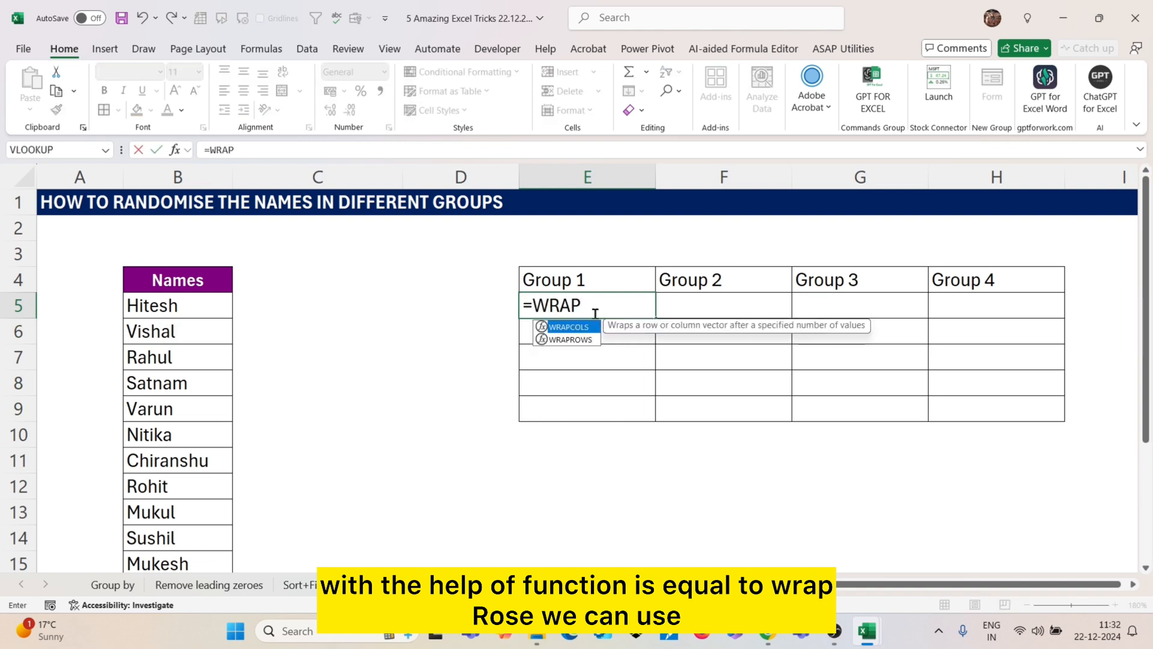
pyautogui.write('RO')
pyautogui.press('Tab')
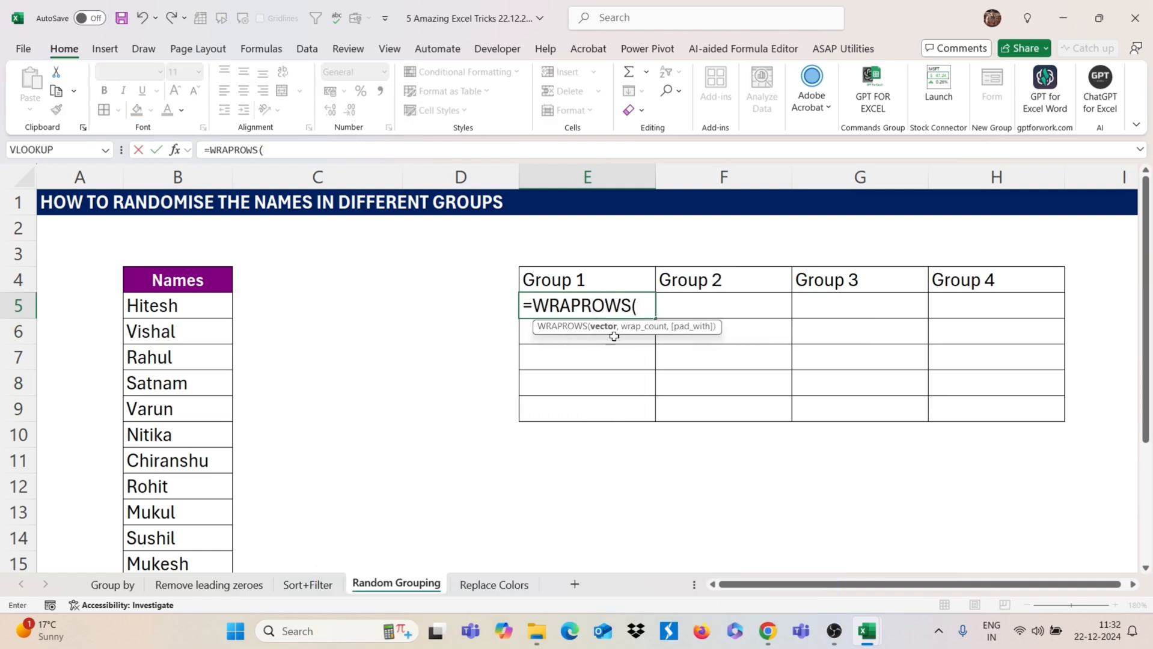
pyautogui.click(169, 317)
pyautogui.hotkey('ctrl', 'shift', 'Down')
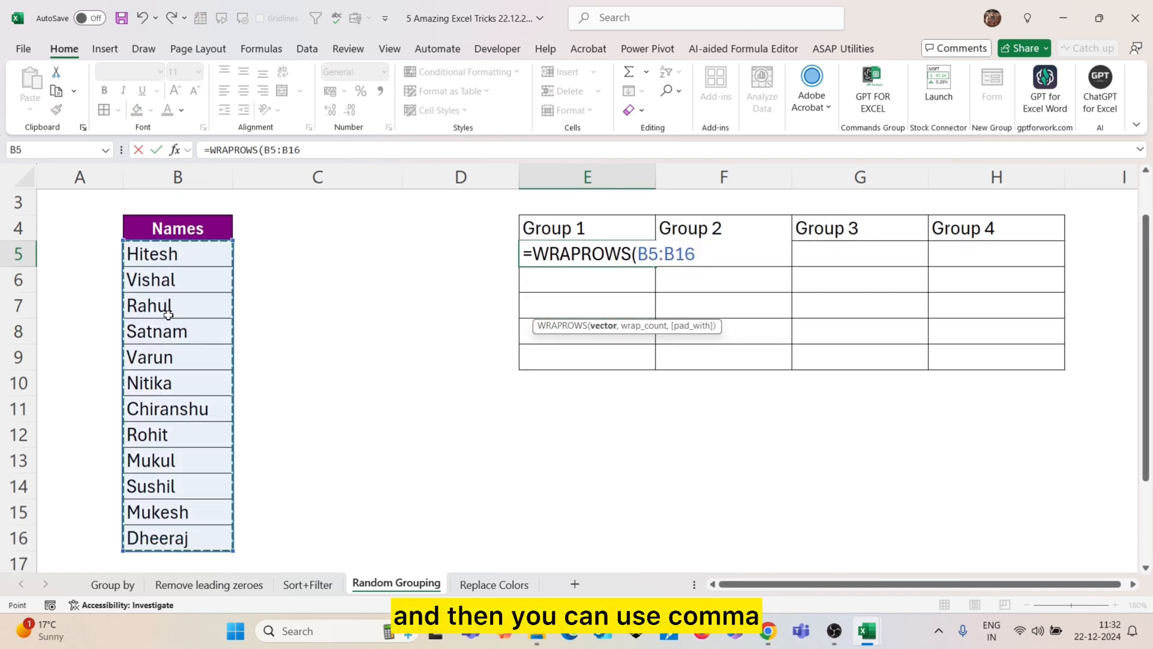
pyautogui.scroll(1, 169, 315)
pyautogui.write(',')
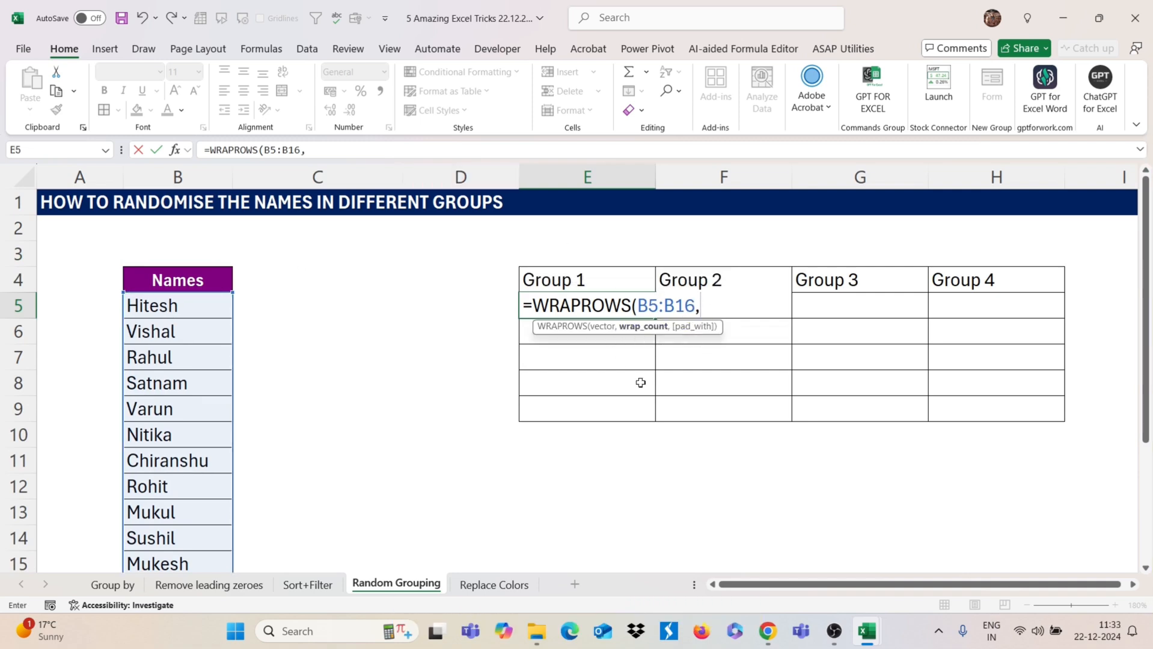
pyautogui.write('3')
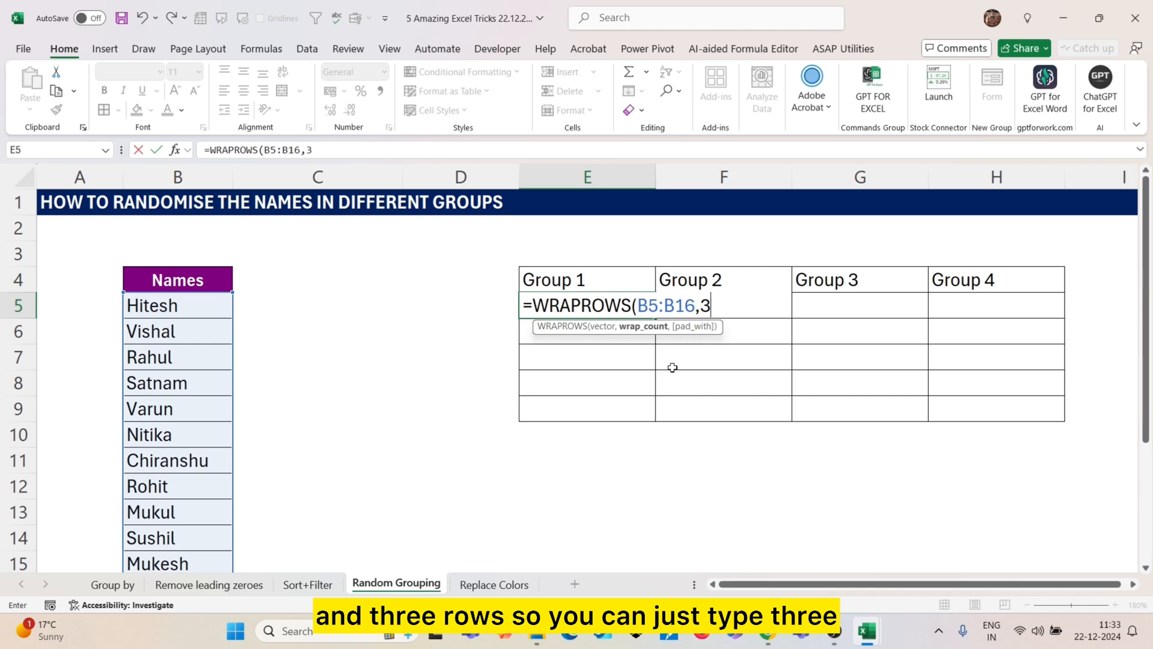
pyautogui.write(')')
pyautogui.press('Return')
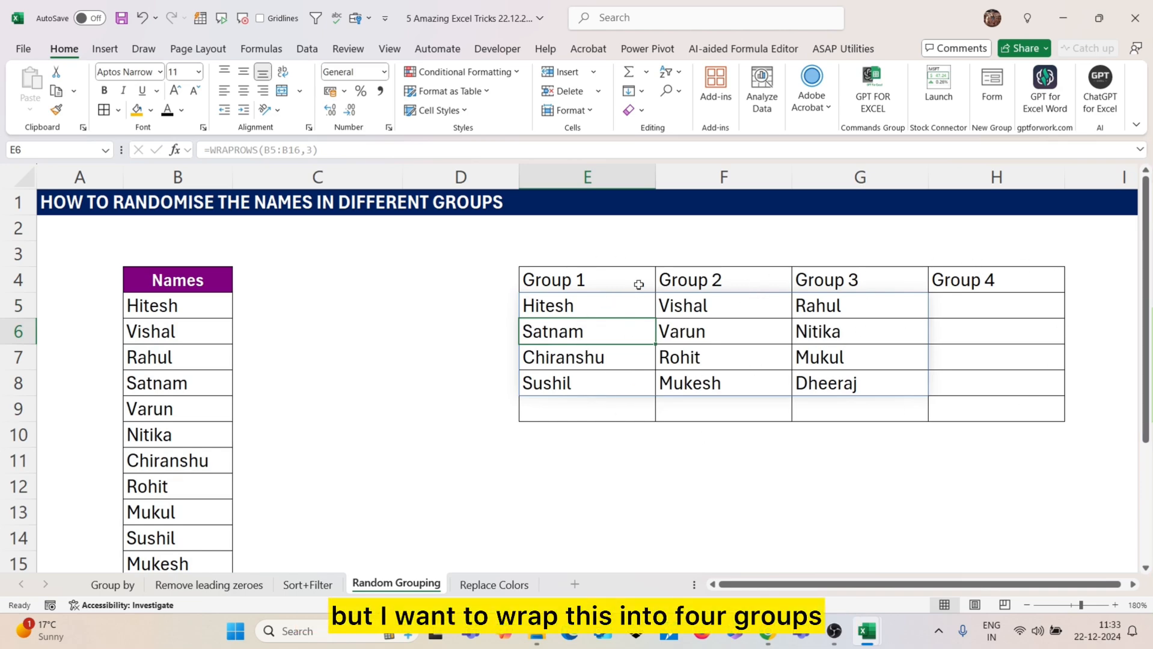
# Change the wrap count in the E5 WRAPROWS formula to 4 so the names fill all four groups.
pyautogui.click(611, 309)
pyautogui.doubleClick(610, 309)
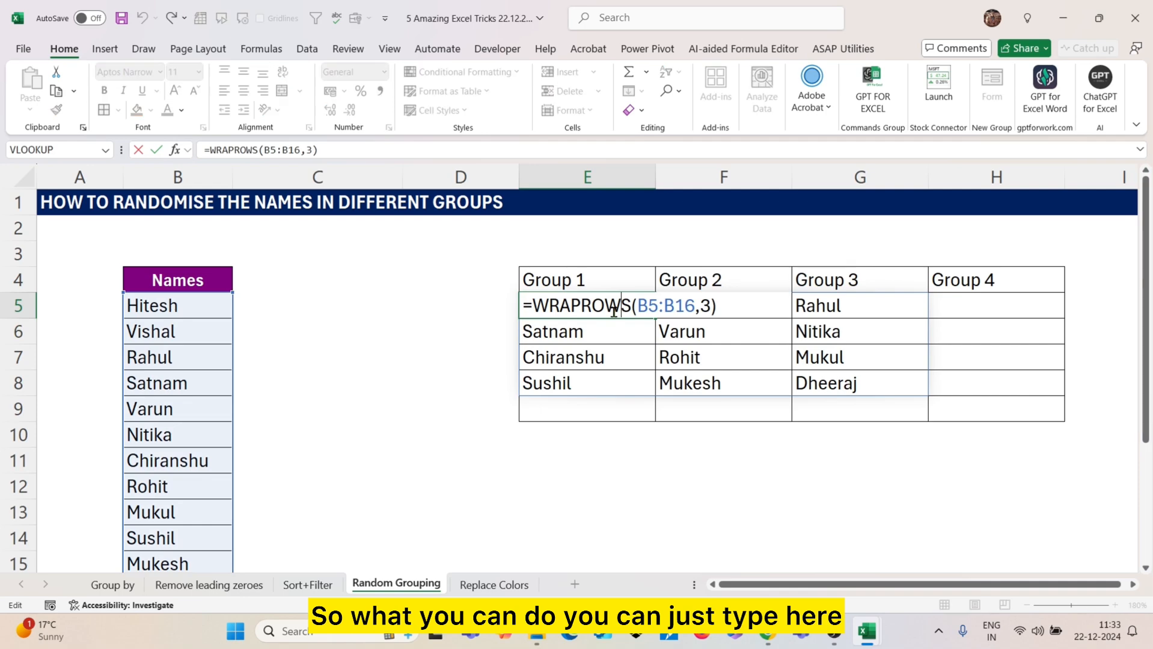
pyautogui.click(705, 306)
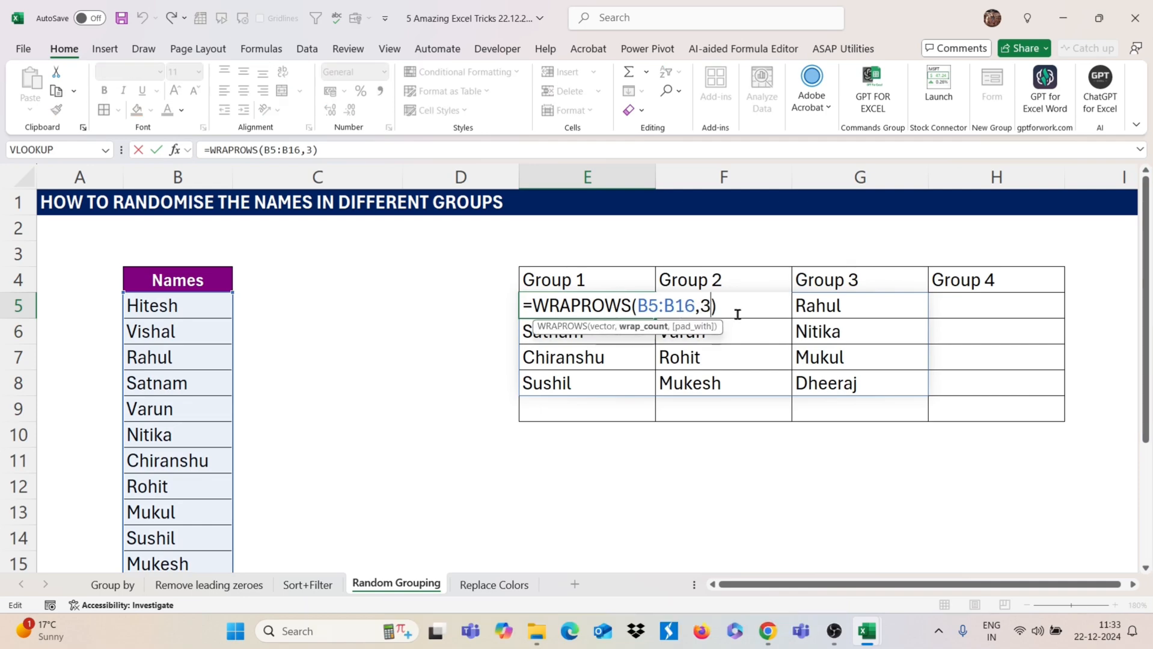
pyautogui.write('4')
pyautogui.press('Return')
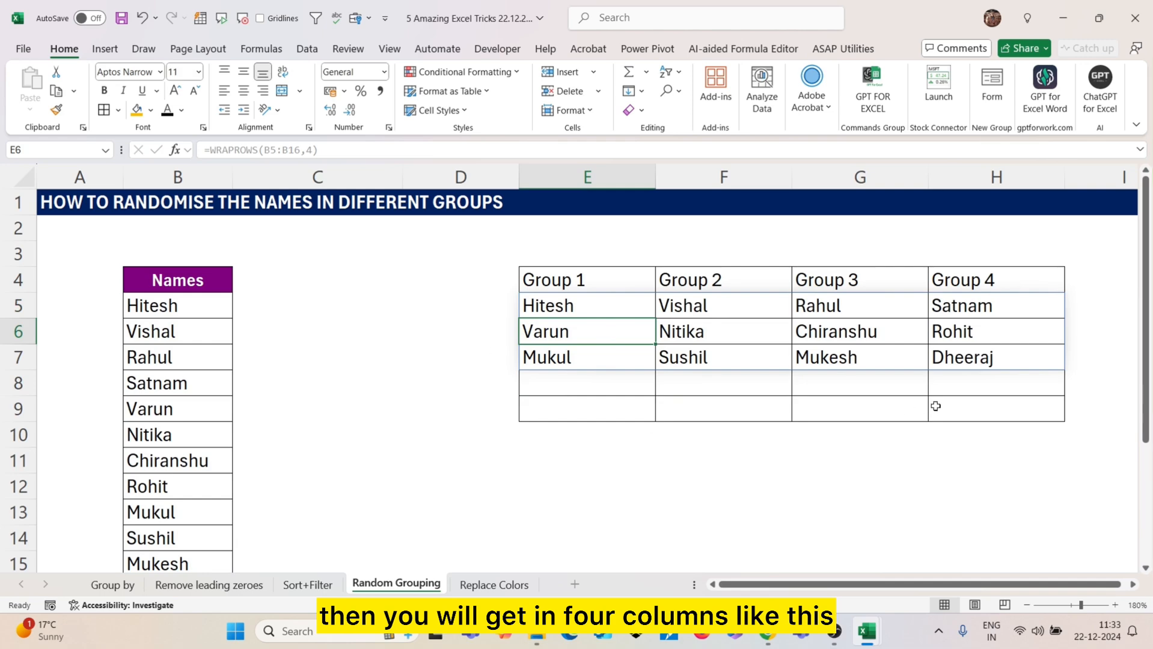
pyautogui.click(623, 310)
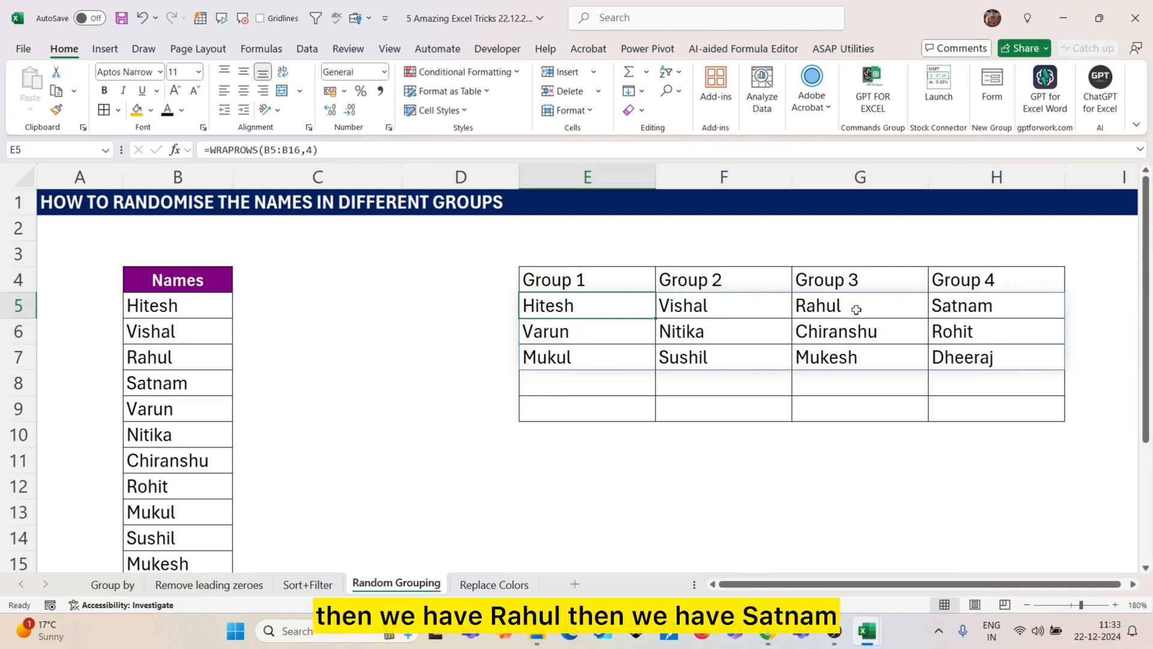
# Add the heading Random number in C4 beside the Names heading.
pyautogui.click(257, 312)
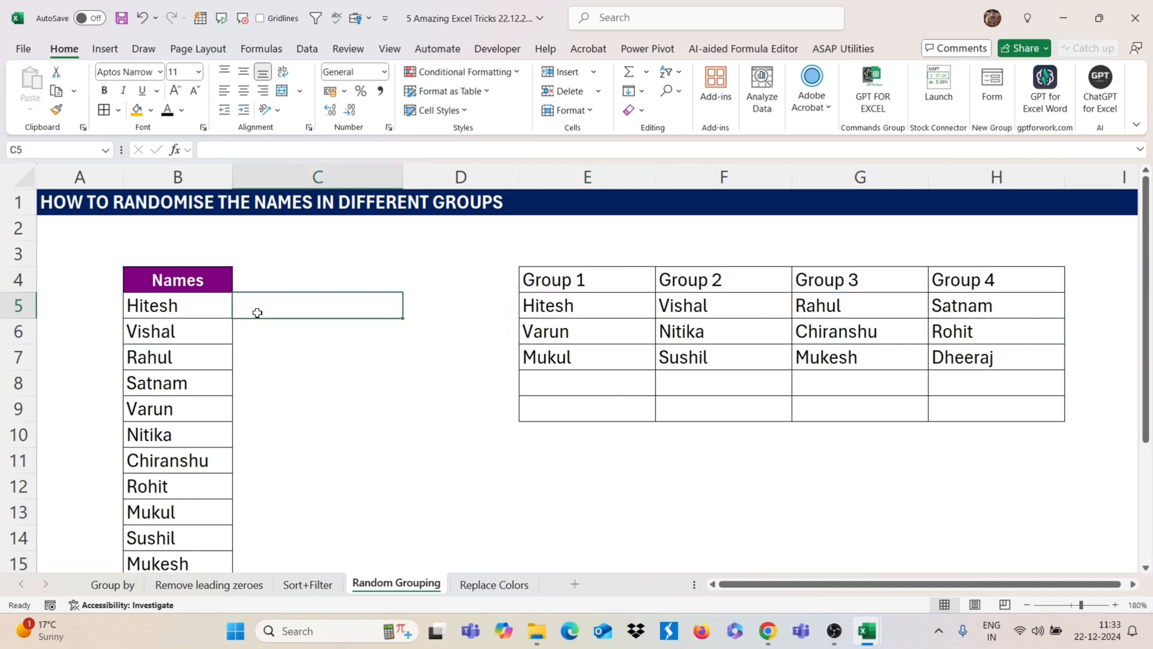
pyautogui.click(287, 277)
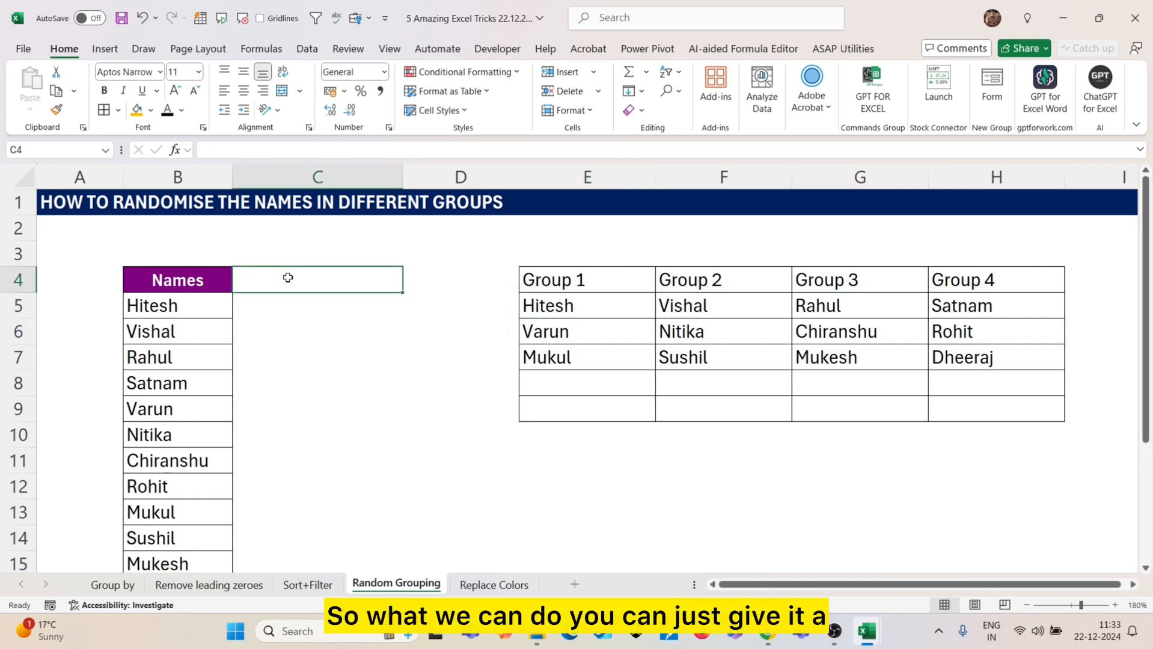
pyautogui.write('Random number')
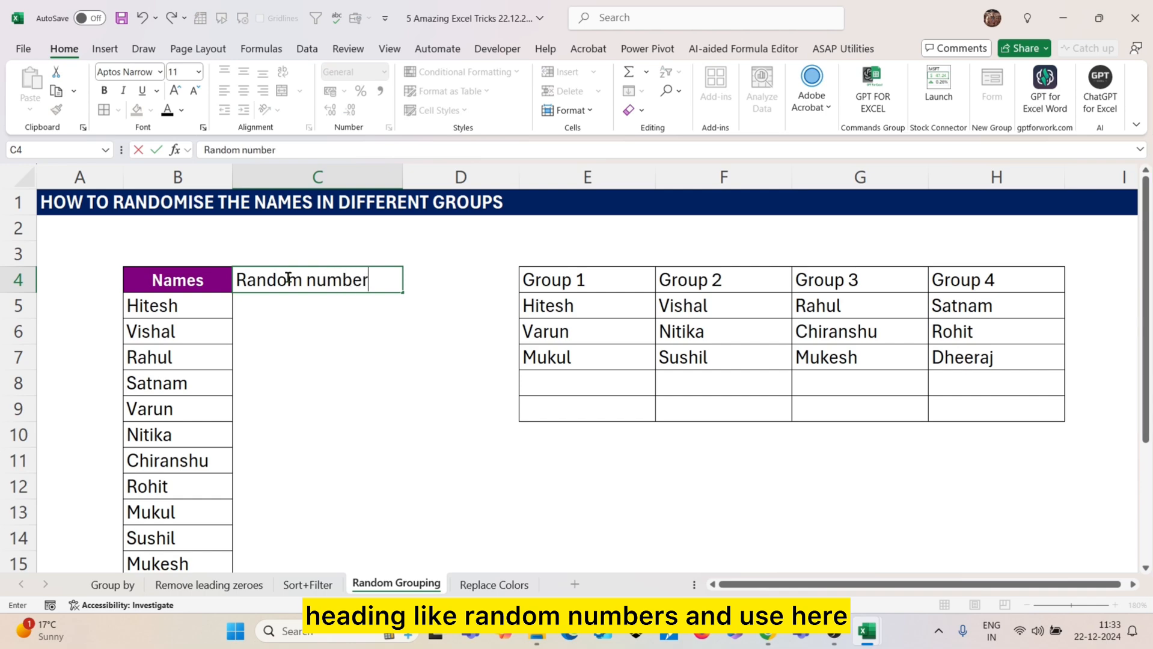
pyautogui.press('Return')
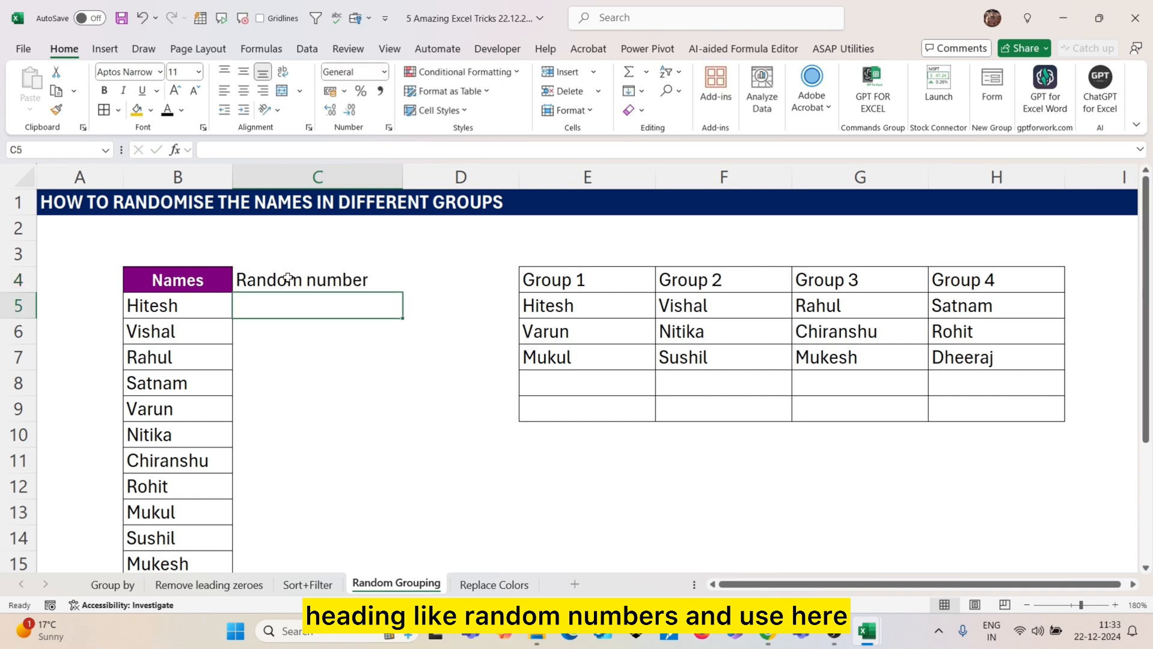
# Enter =RAND() in C5 and fill it down to C16 alongside every name.
pyautogui.write('=rand')
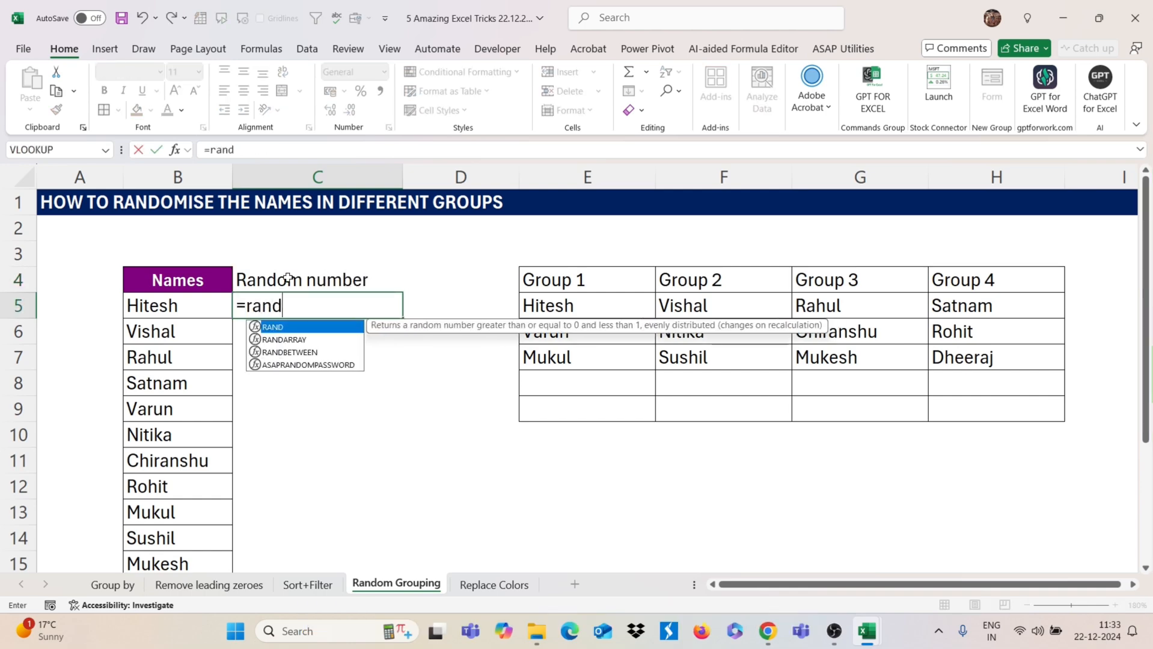
pyautogui.write('()')
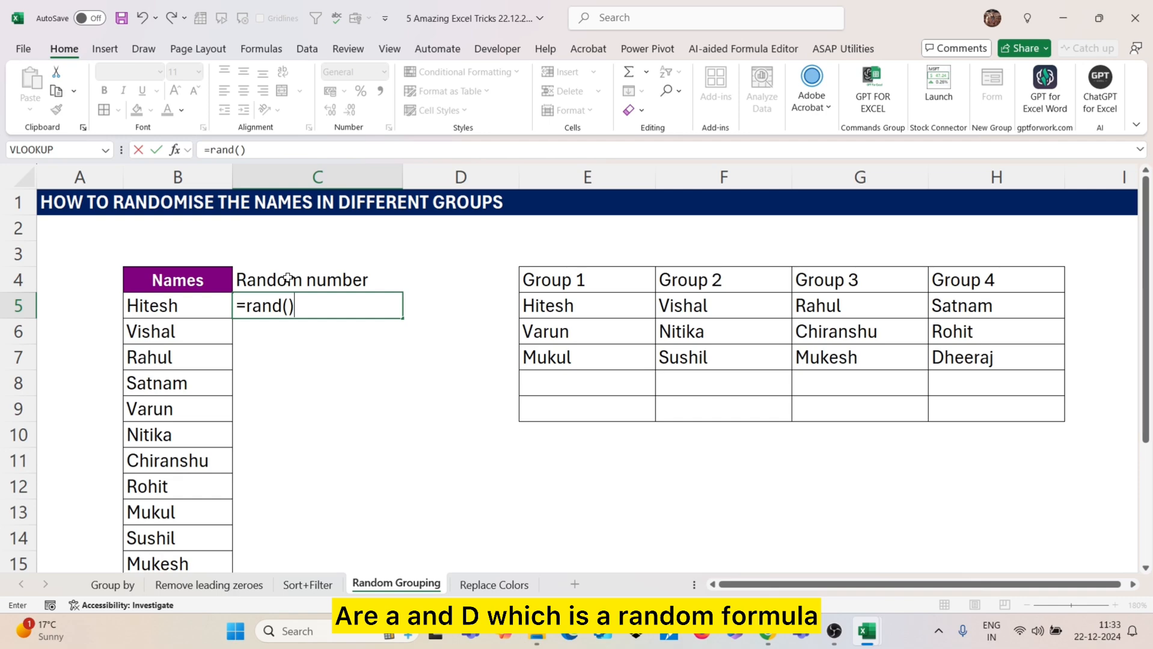
pyautogui.press('Return')
pyautogui.click(340, 304)
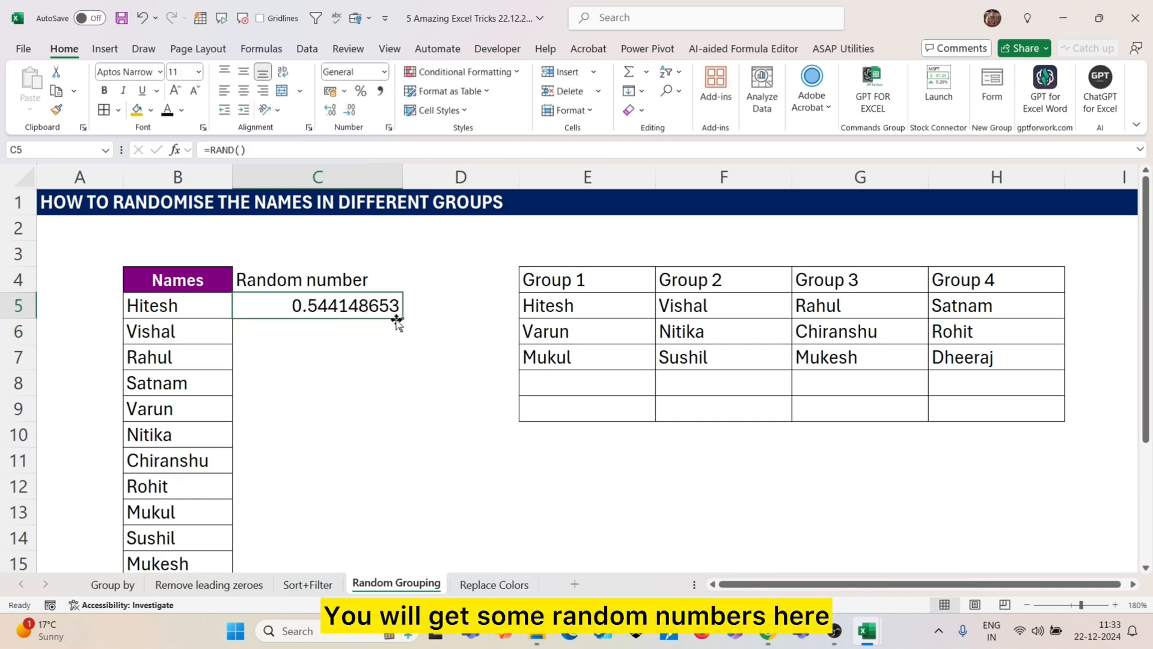
pyautogui.moveTo(400, 319); pyautogui.dragTo(381, 525)
pyautogui.scroll(1, 381, 523)
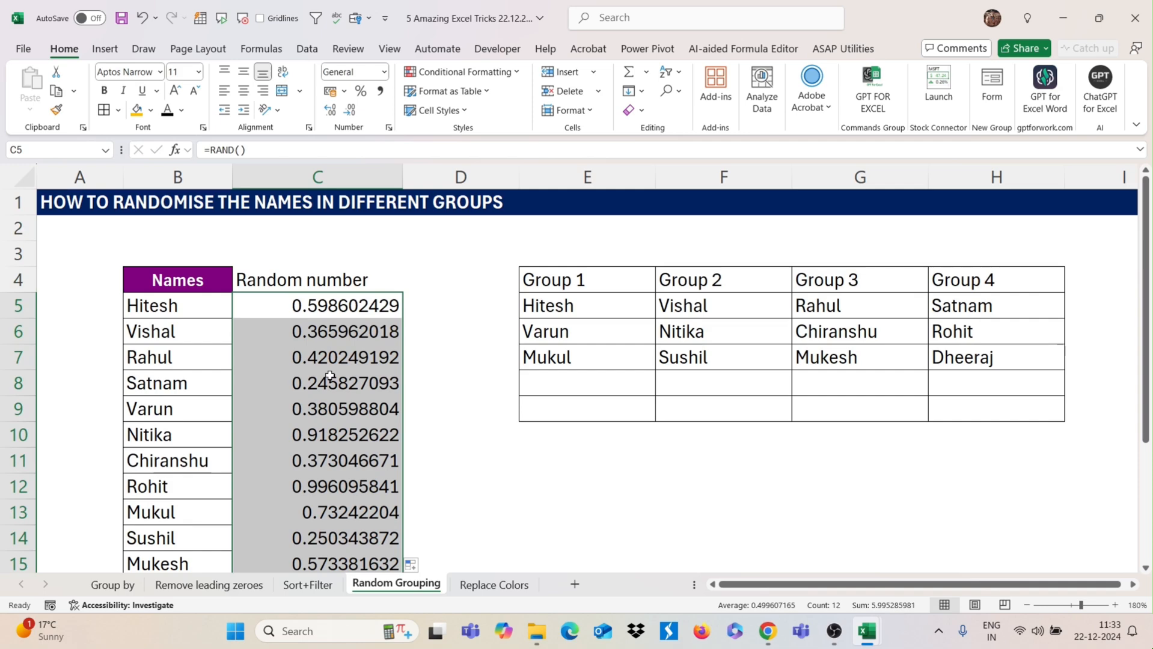
# Add filters to the Names and Random number headings and sort the random numbers smallest to largest.
pyautogui.click(204, 287)
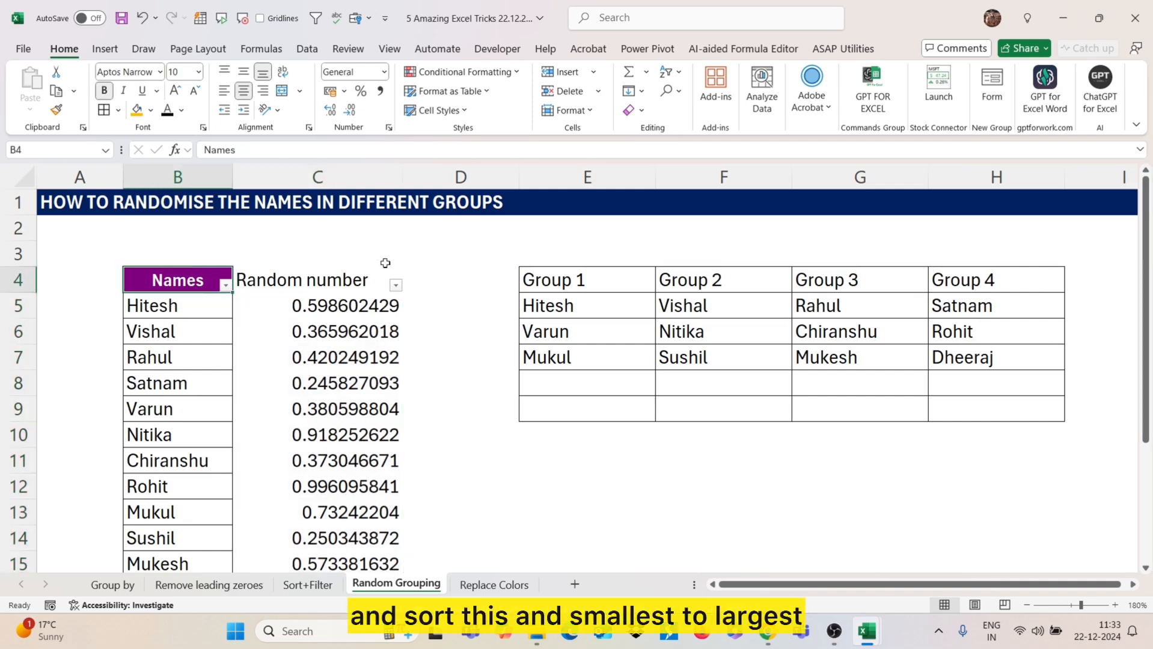
pyautogui.click(395, 285)
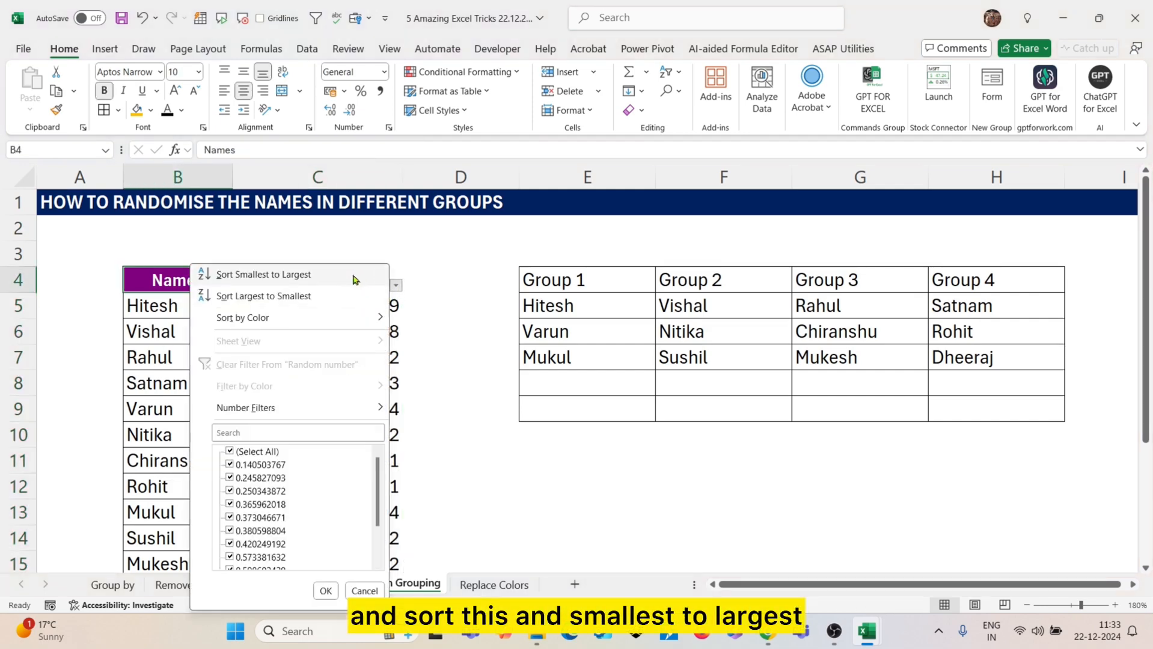
pyautogui.click(352, 276)
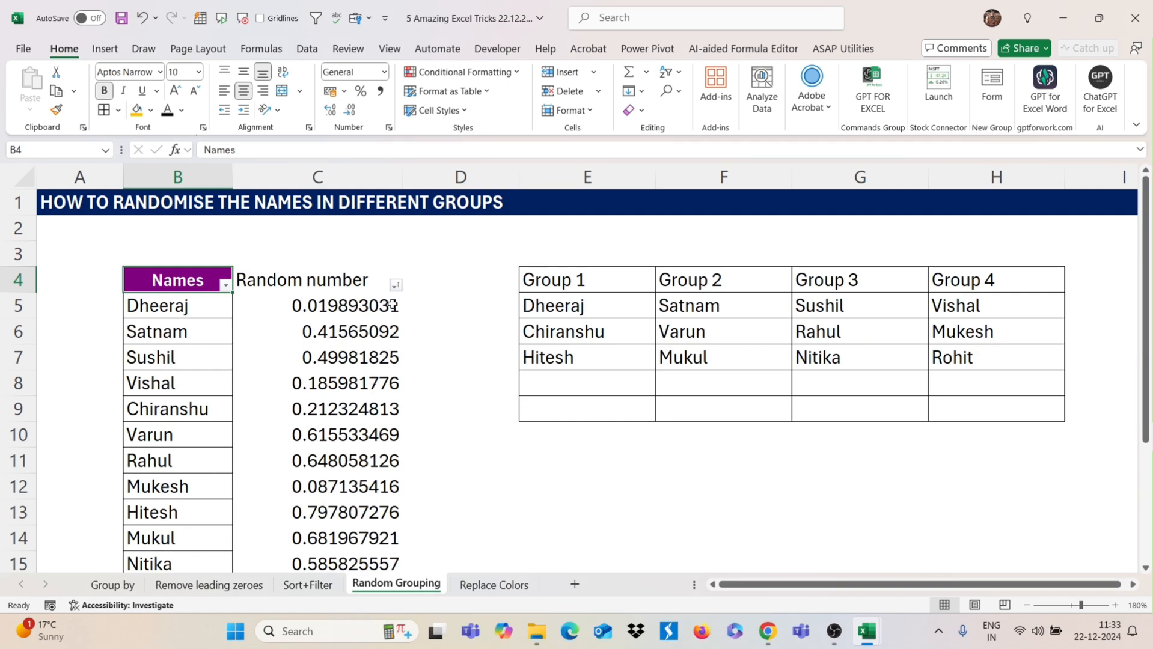
# Reshuffle the groups by re-sorting the Random number column smallest to largest, largest to smallest, and smallest to largest again.
pyautogui.click(395, 285)
pyautogui.click(304, 286)
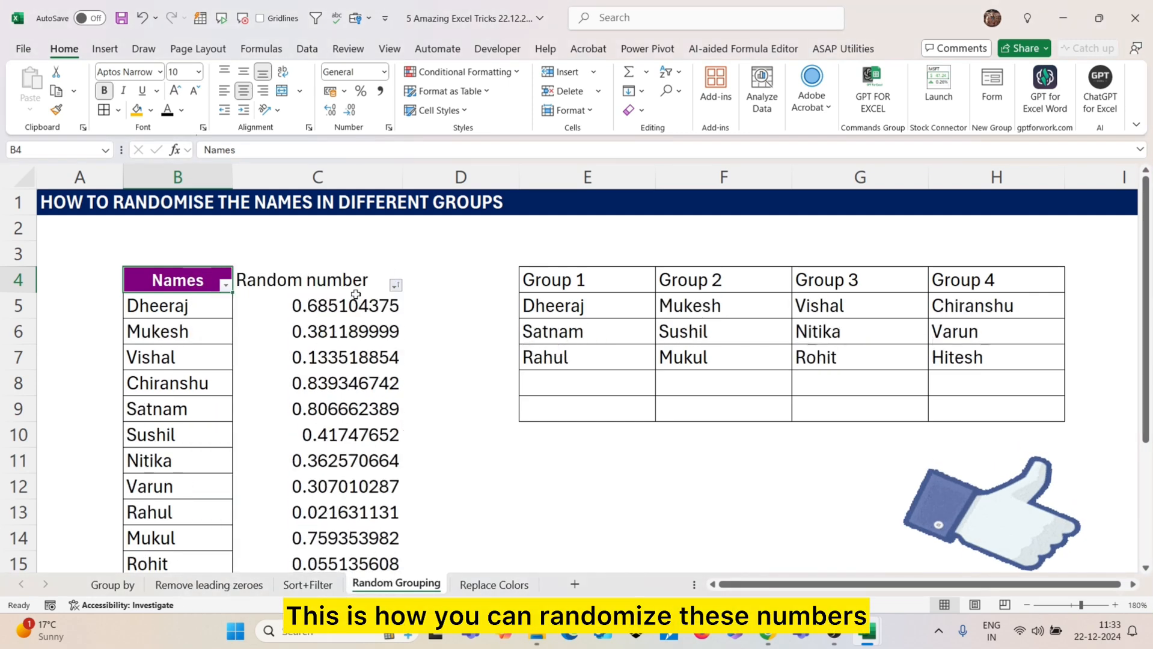
pyautogui.click(396, 286)
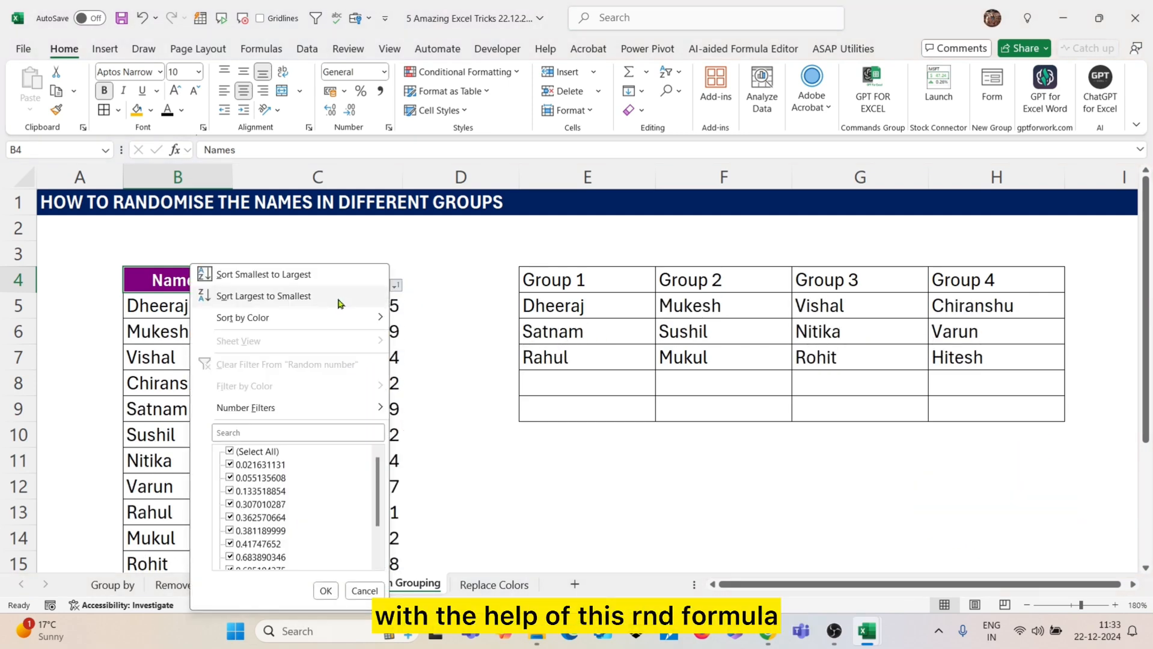
pyautogui.click(341, 297)
pyautogui.click(396, 286)
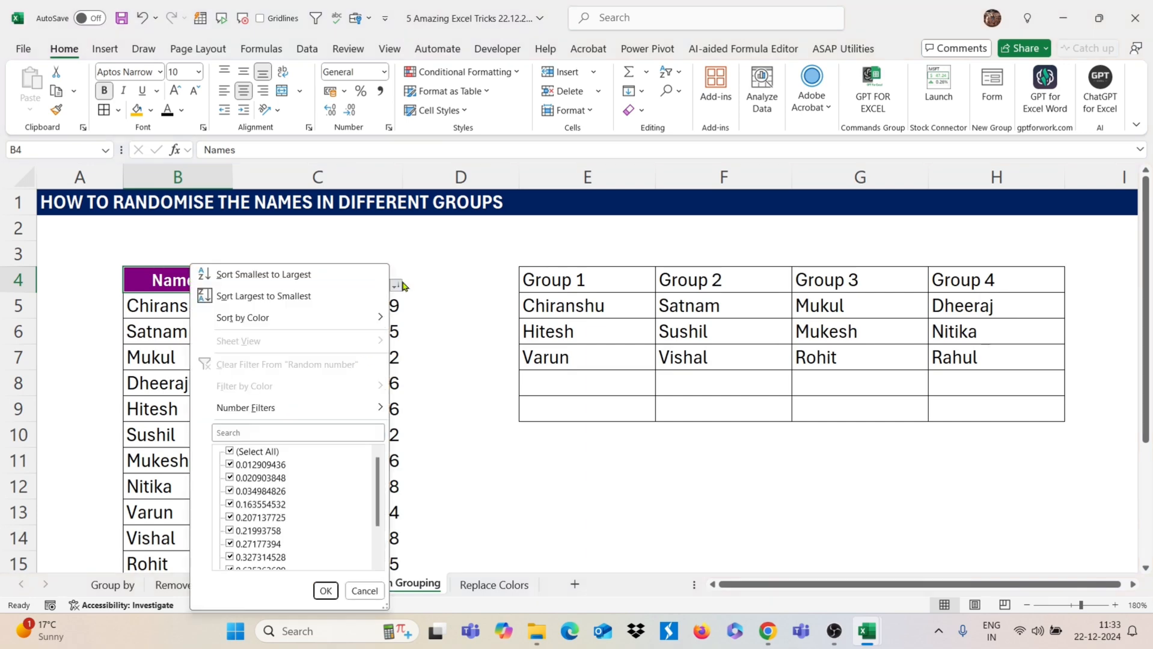
pyautogui.click(319, 276)
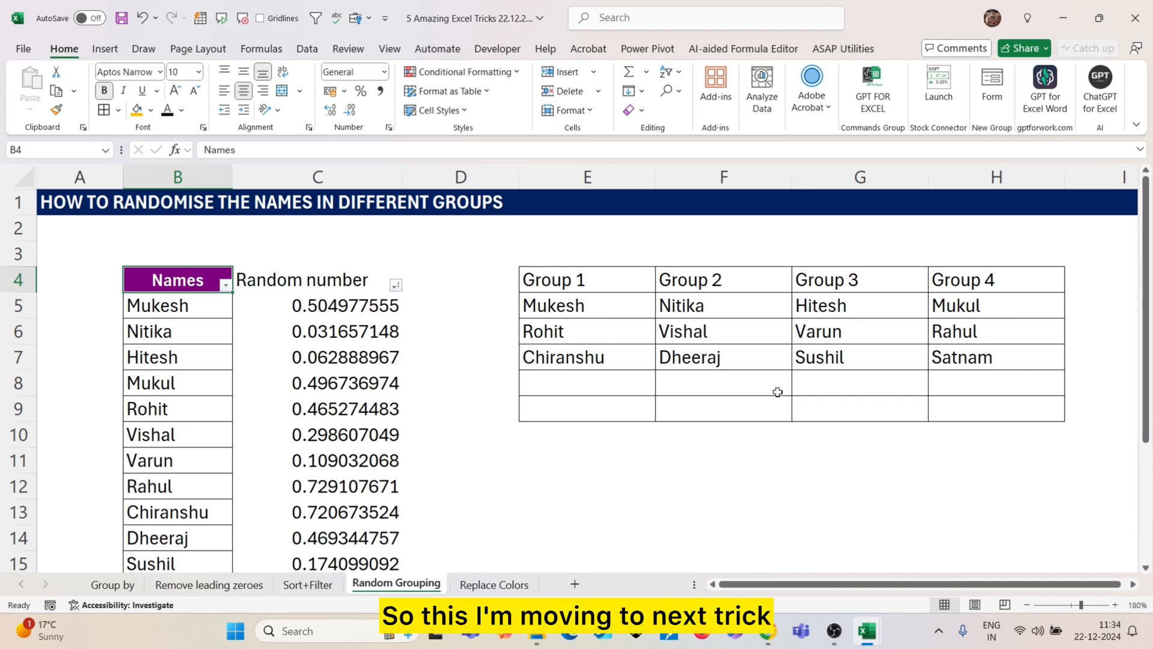
# On the Replace Colors sheet, select the table data B5:D13 and open Find and Replace for replacing.
pyautogui.click(507, 582)
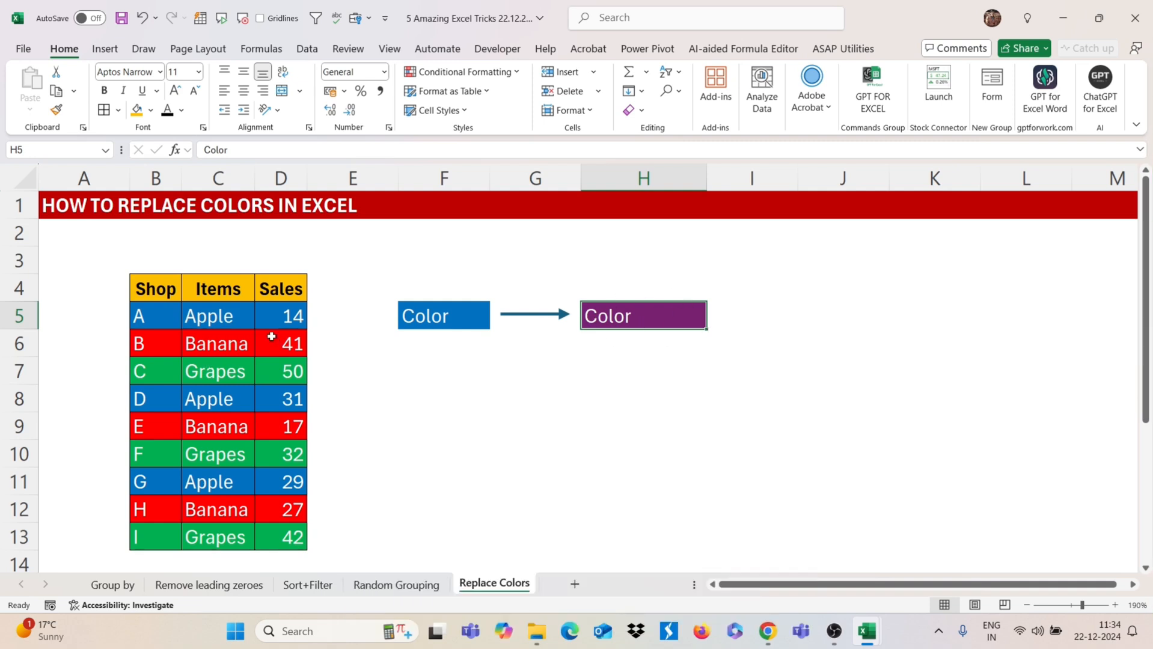
pyautogui.moveTo(159, 316); pyautogui.dragTo(285, 541)
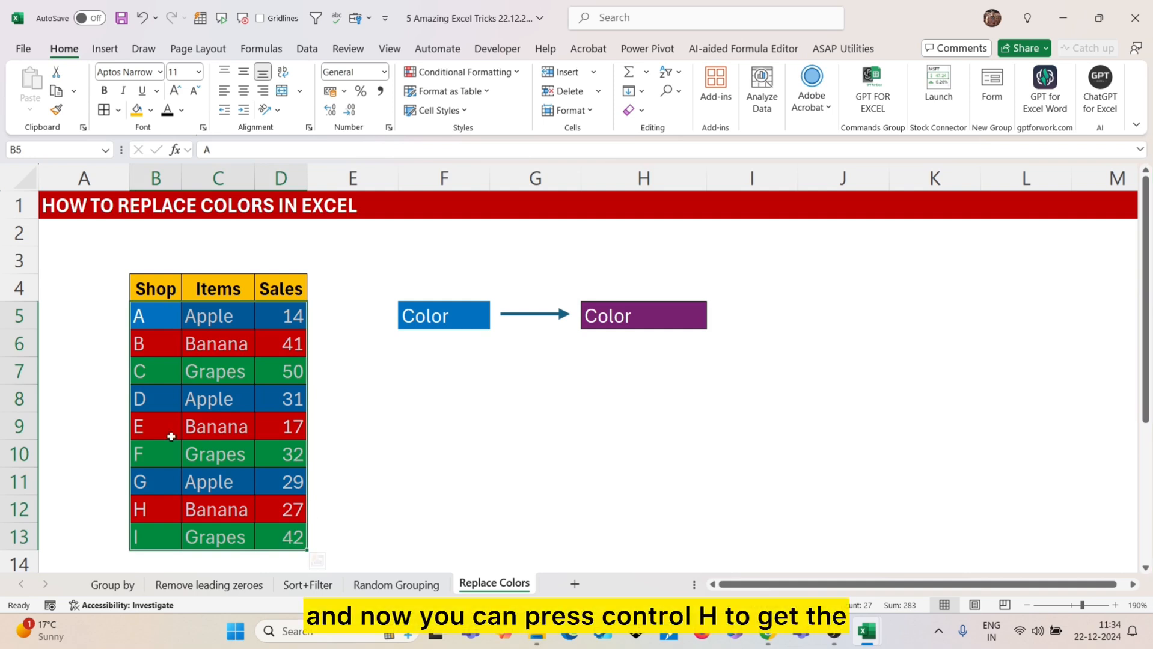
pyautogui.hotkey('ctrl', 'h')
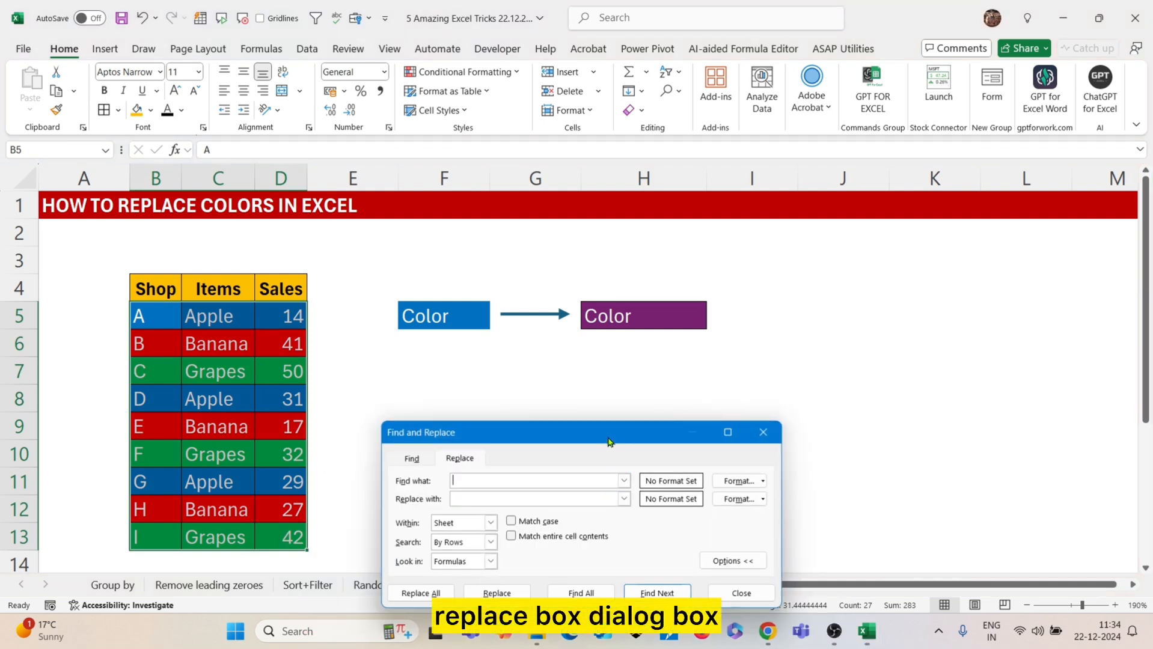
pyautogui.moveTo(609, 442); pyautogui.dragTo(560, 360)
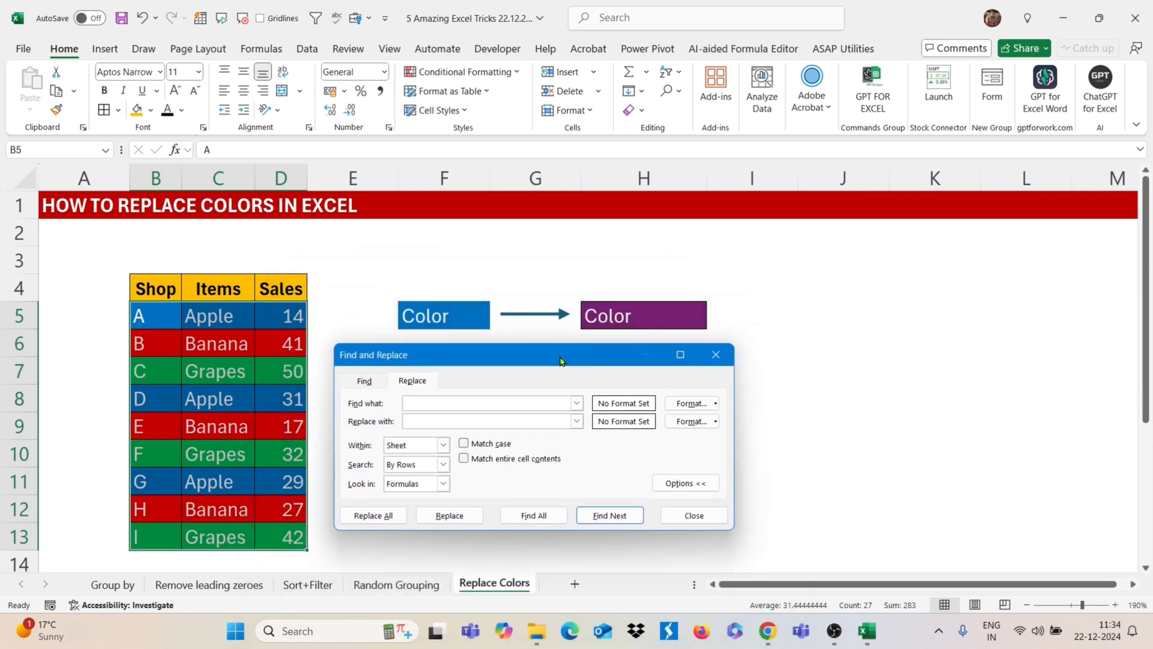
# Take the find format from the blue cell B5 and the replacement format from the purple cell H5.
pyautogui.click(691, 404)
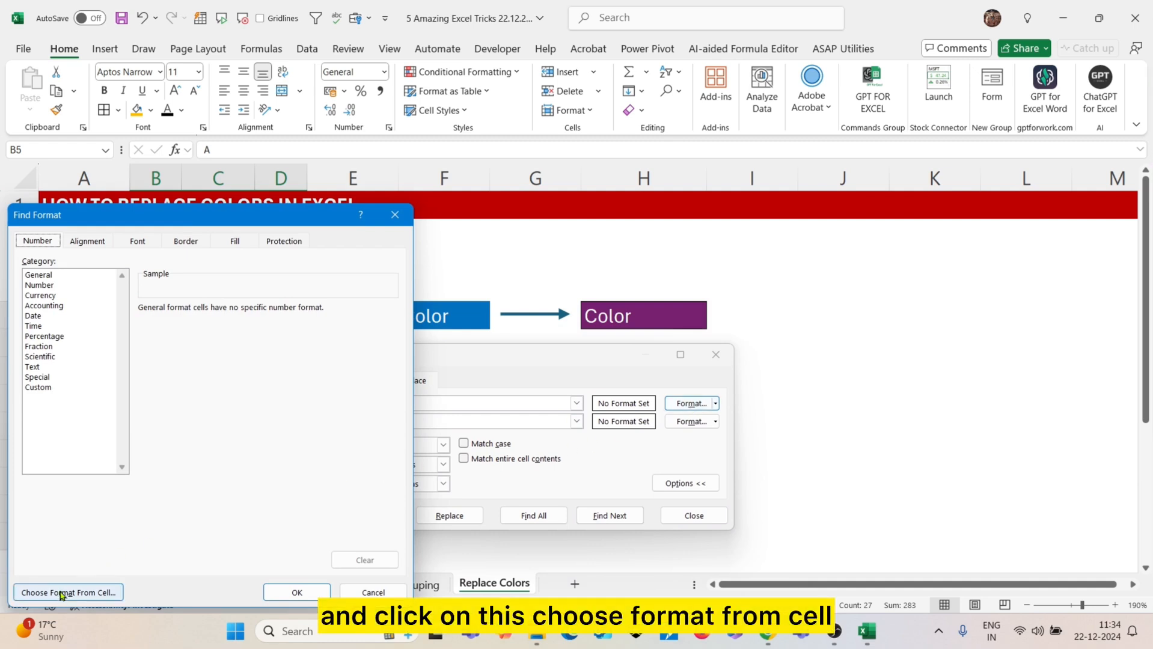
pyautogui.click(105, 594)
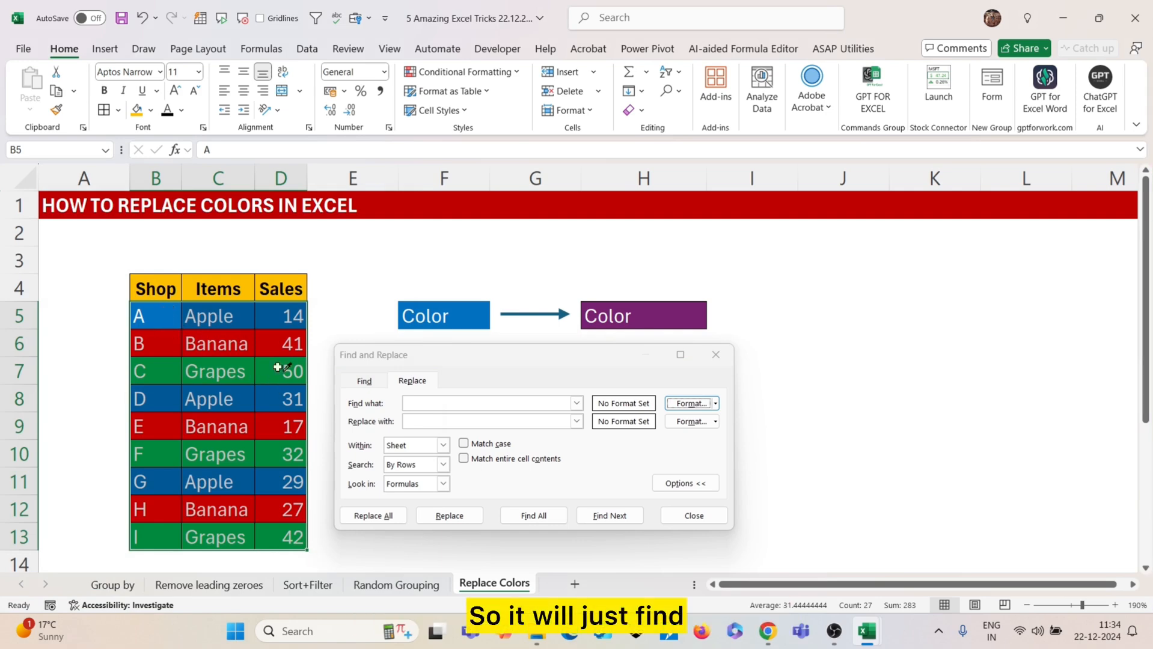
pyautogui.click(174, 316)
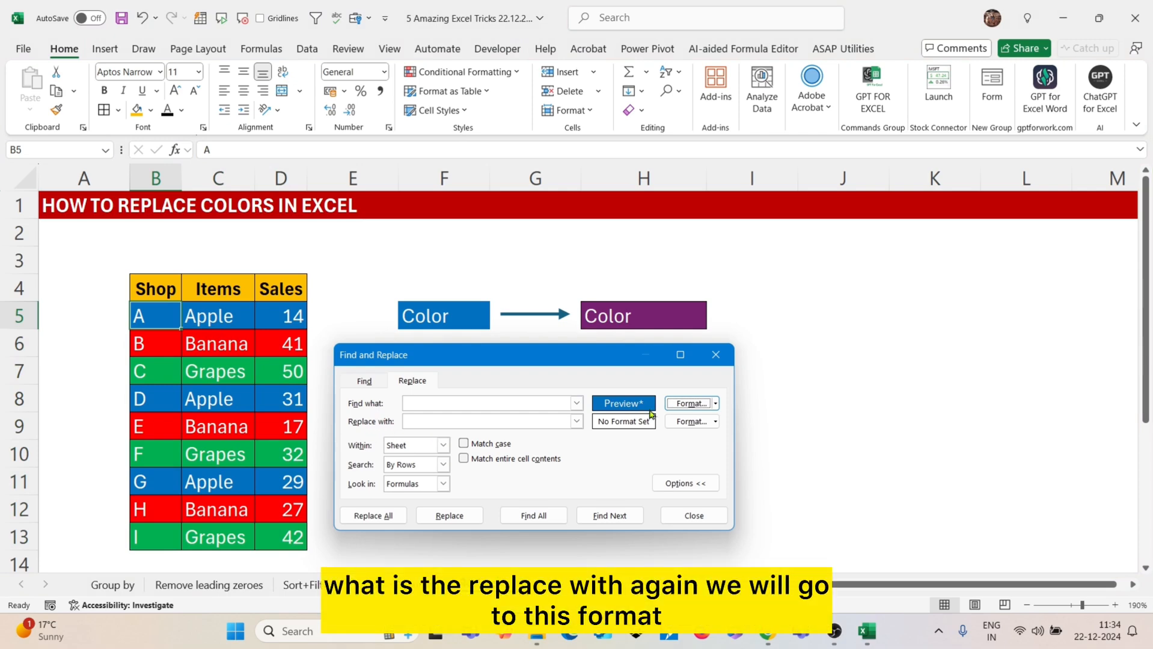
pyautogui.click(691, 421)
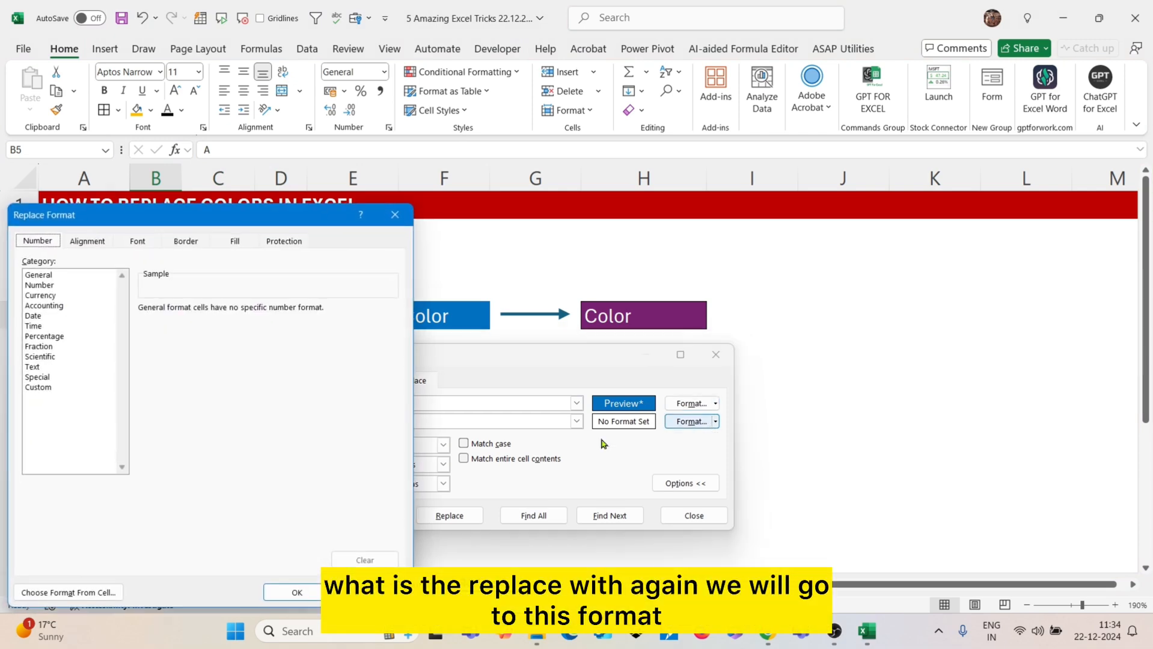
pyautogui.click(70, 592)
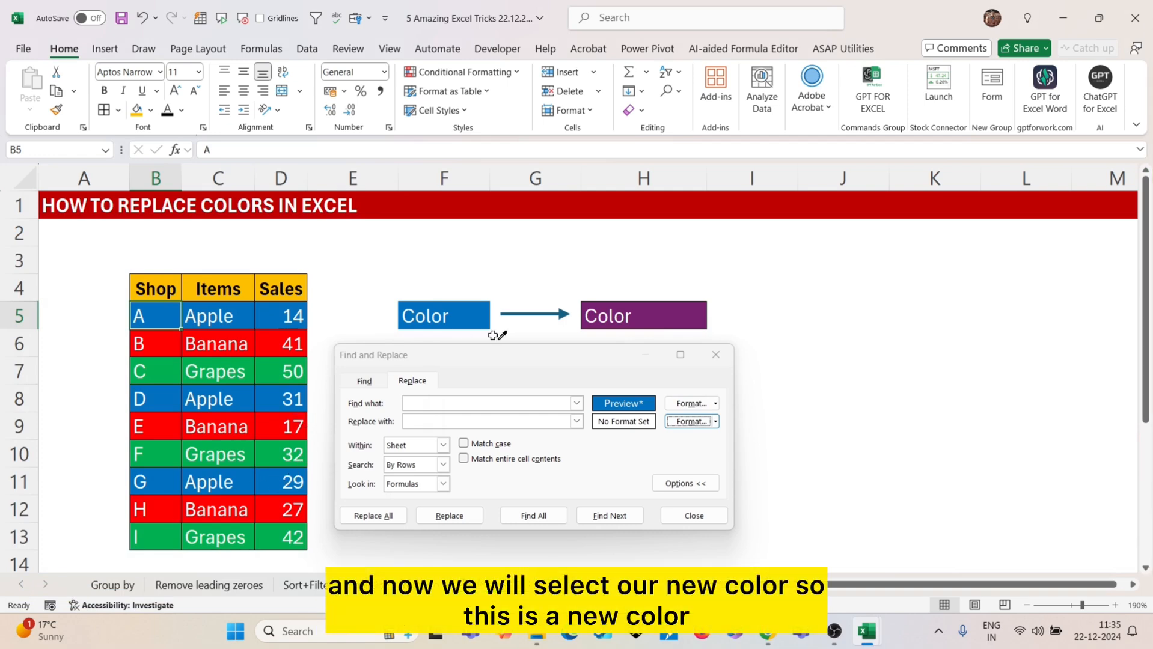
pyautogui.click(648, 309)
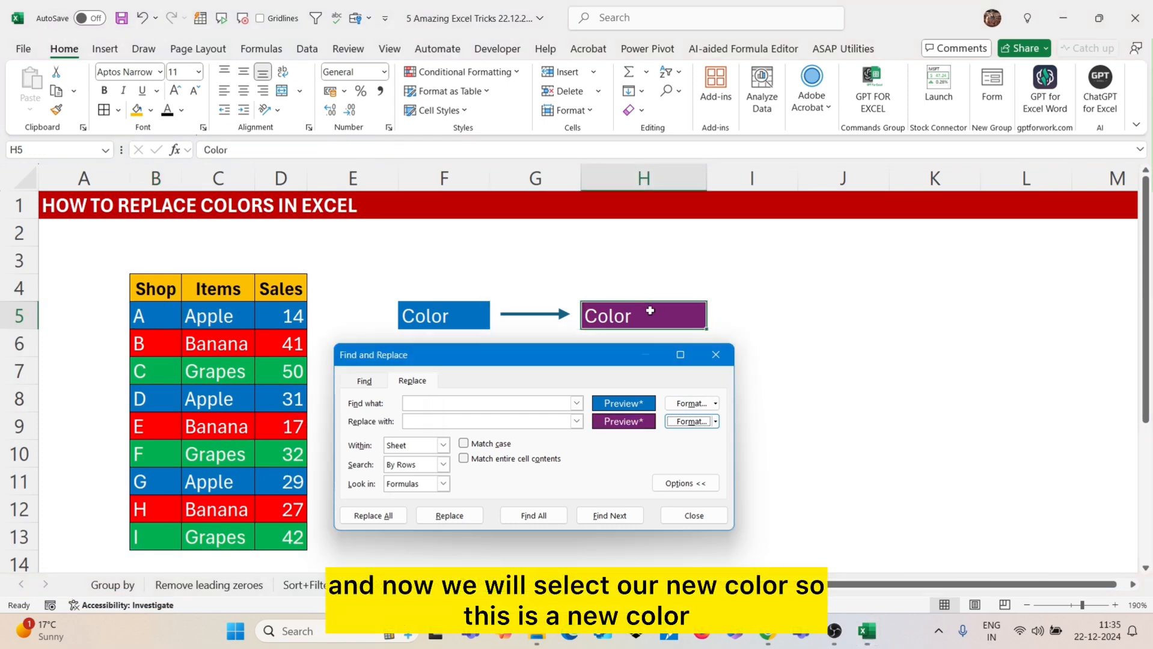
# Replace all blue-formatted cells with the purple format and close Find and Replace.
pyautogui.click(384, 516)
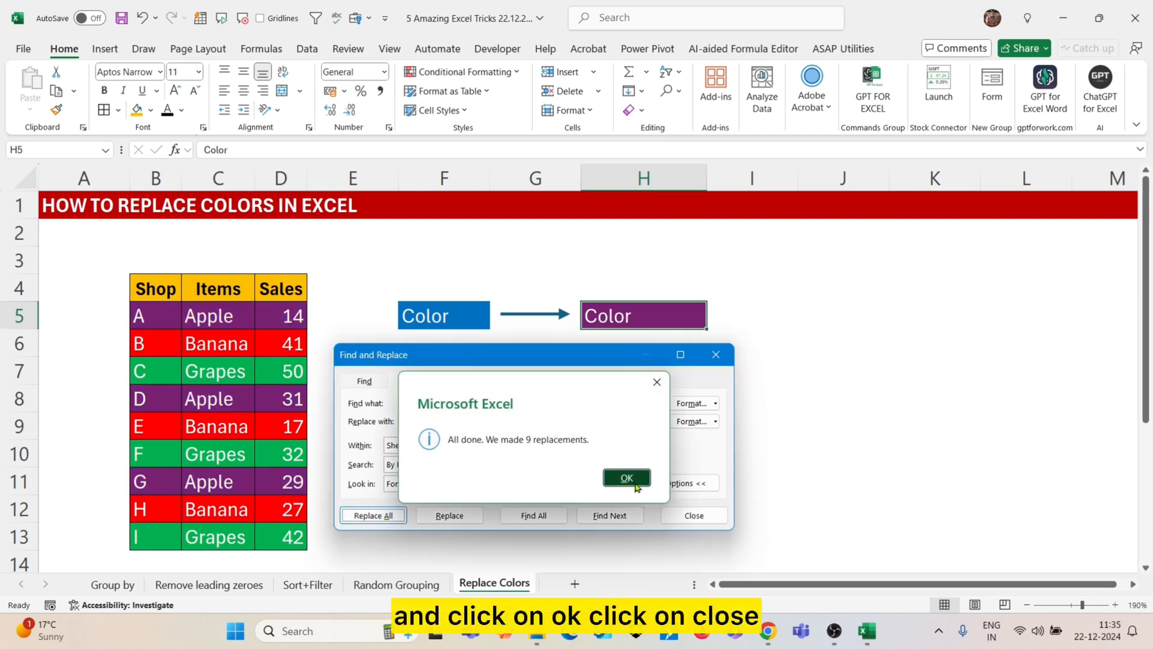
pyautogui.click(615, 473)
pyautogui.click(695, 515)
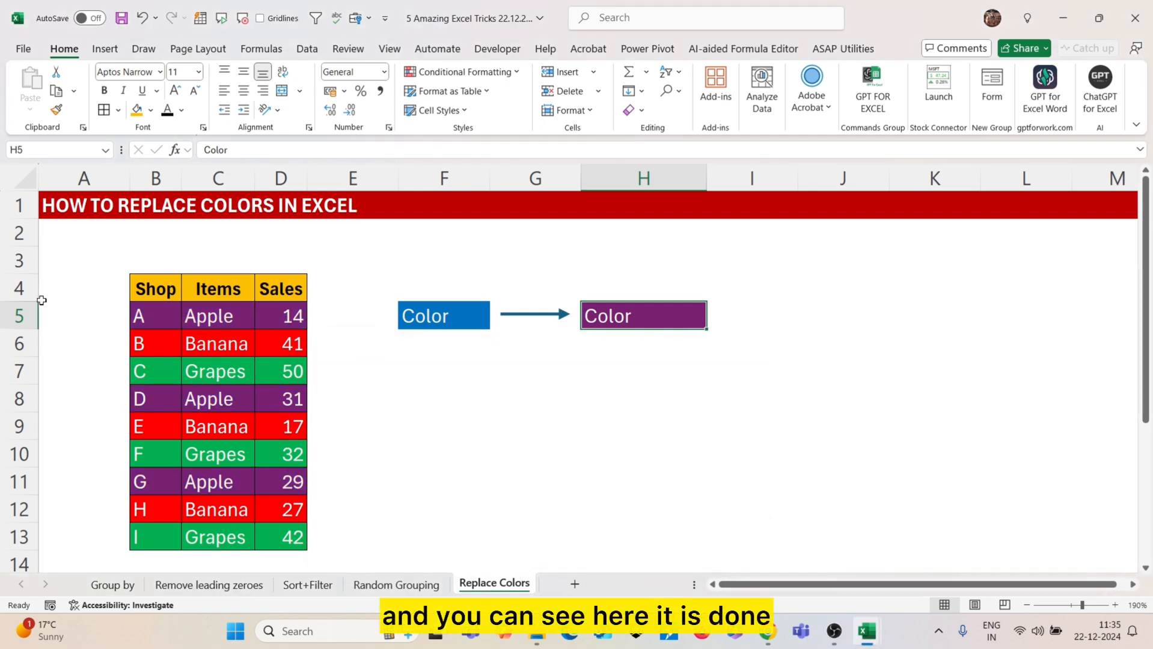